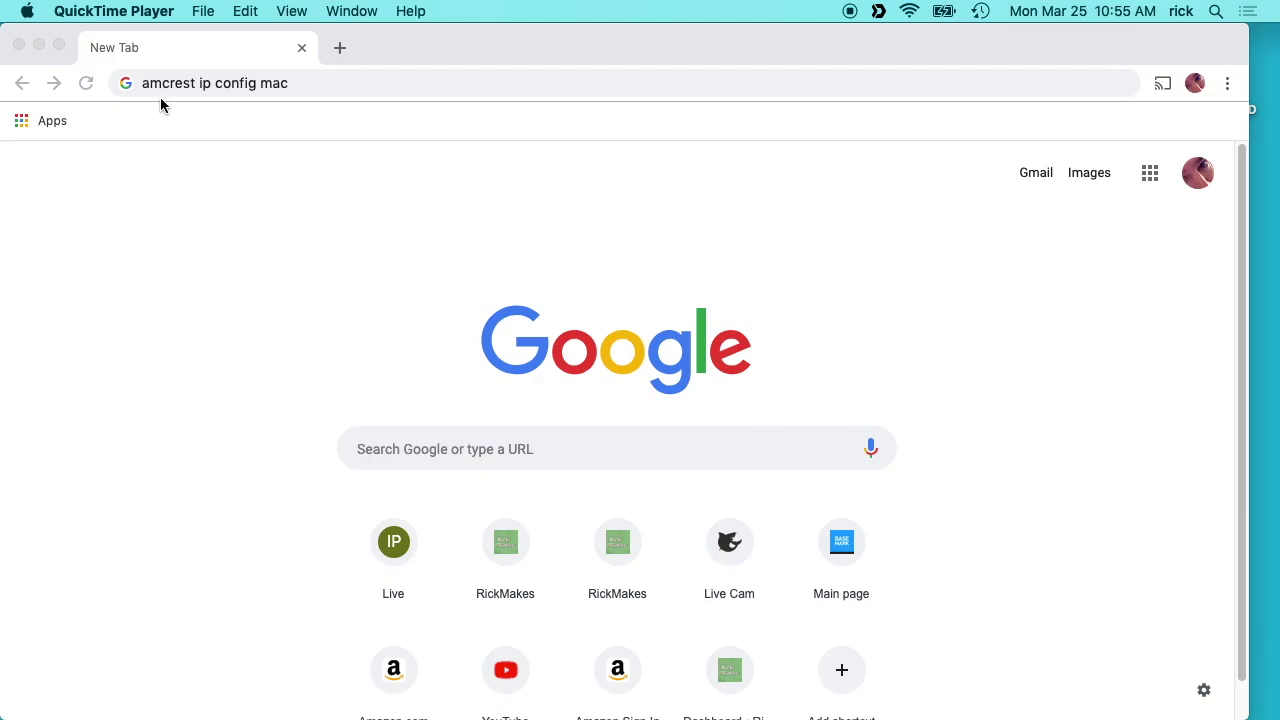
Search for Amcrest IP Config for Mac, open the Amcrest support page, and switch to ConfigTool.
click(292, 155)
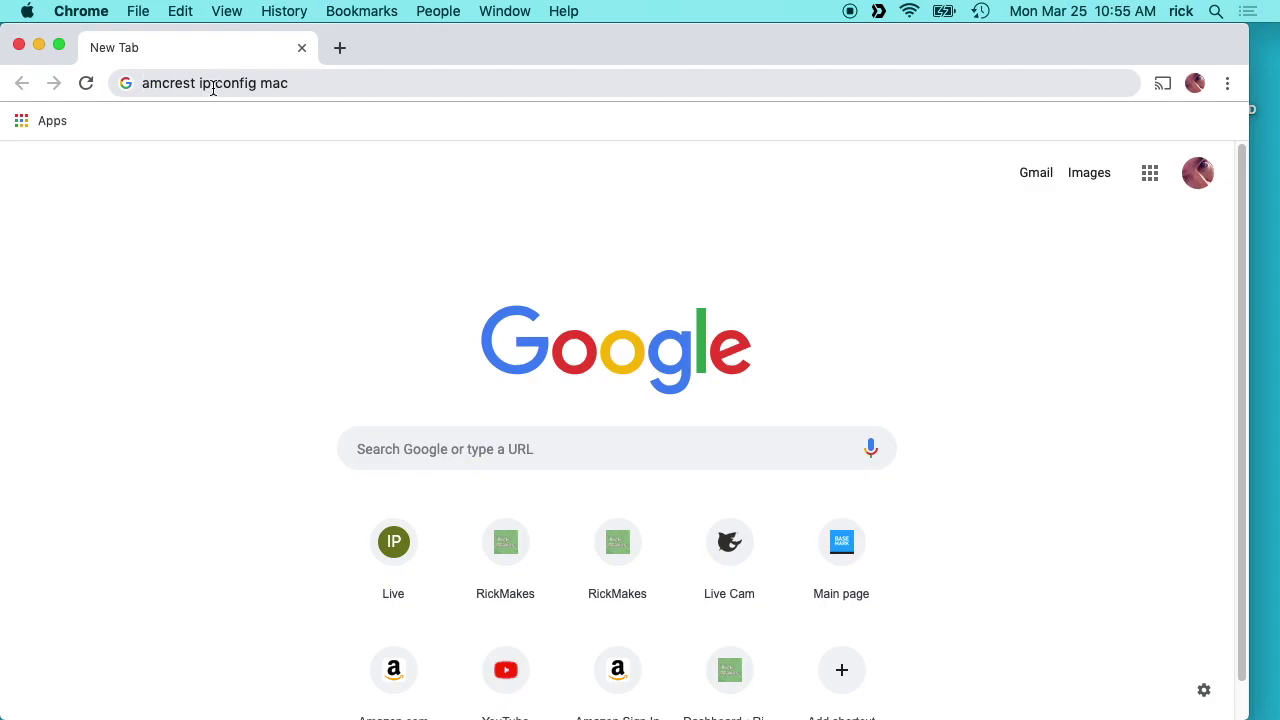
click(309, 84)
key(Return)
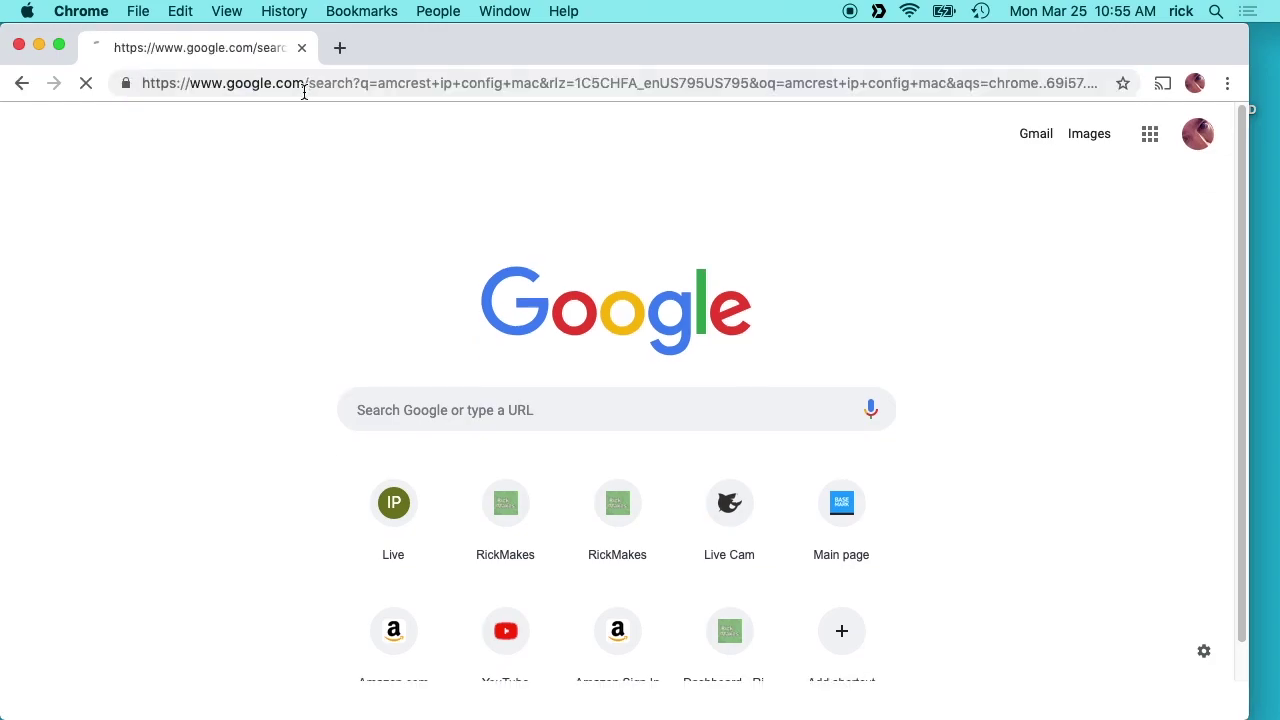
click(312, 288)
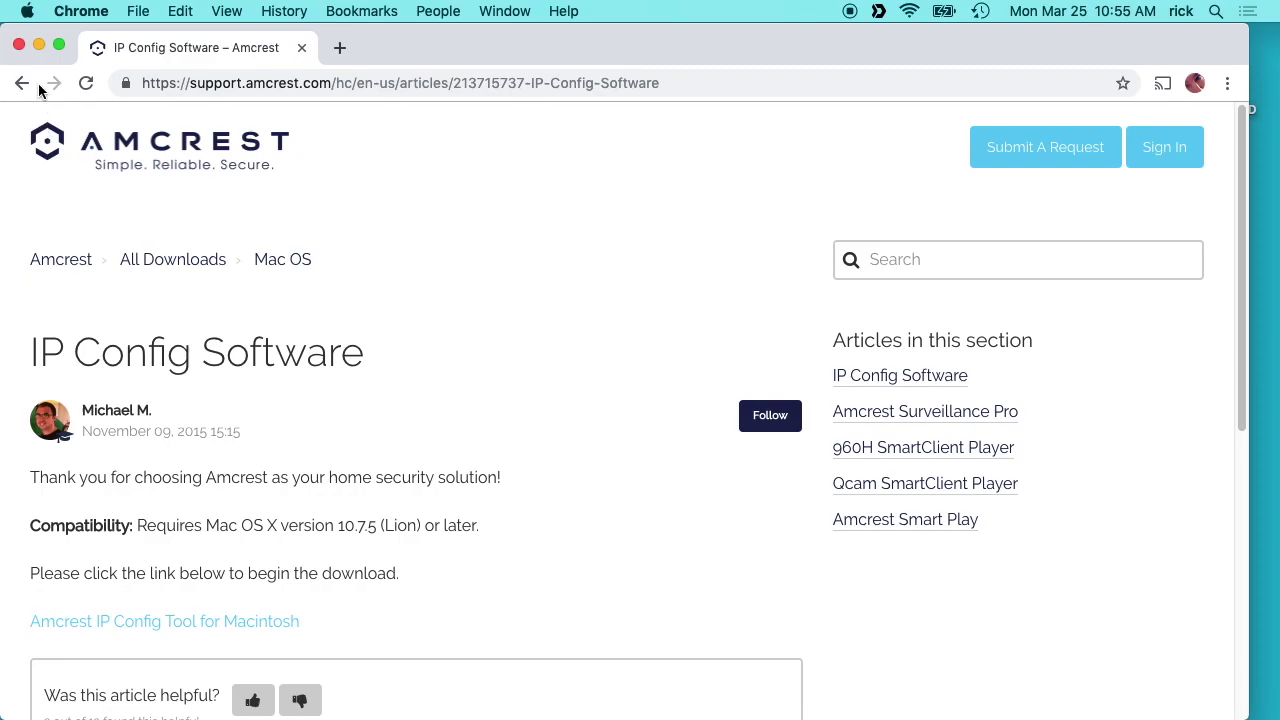
key(super+Tab)
key(super+Tab)
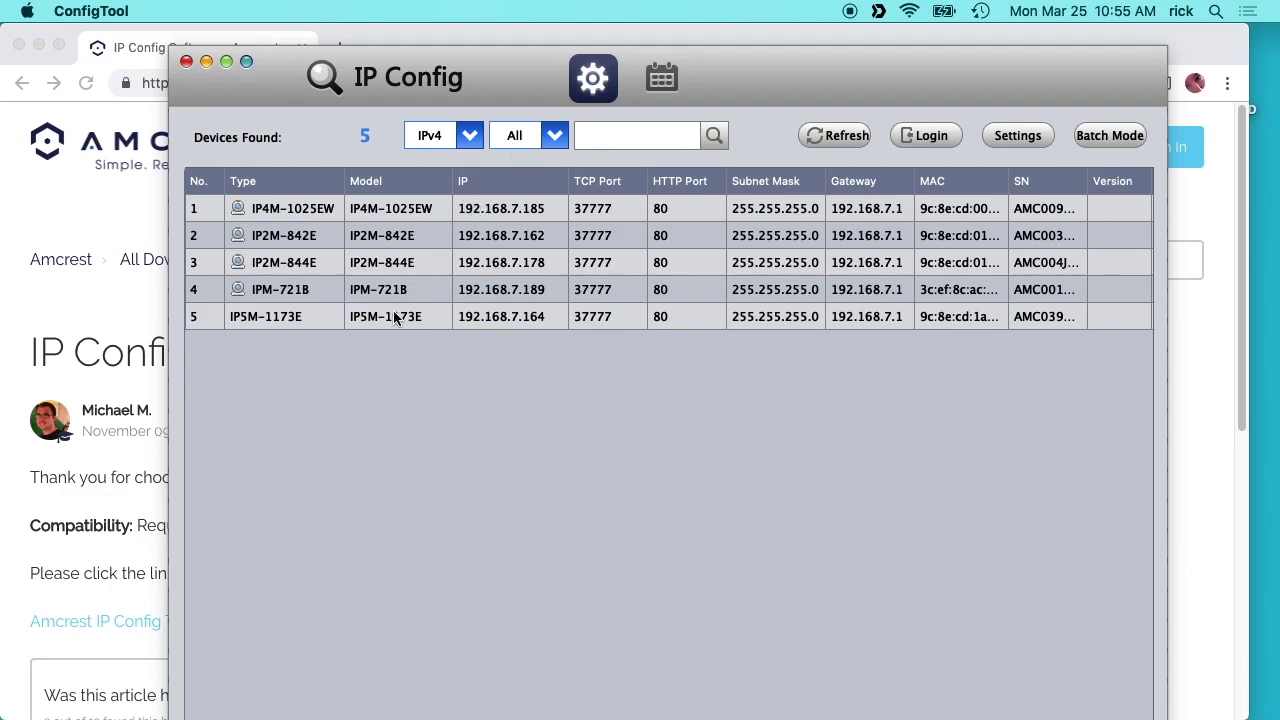
click(470, 136)
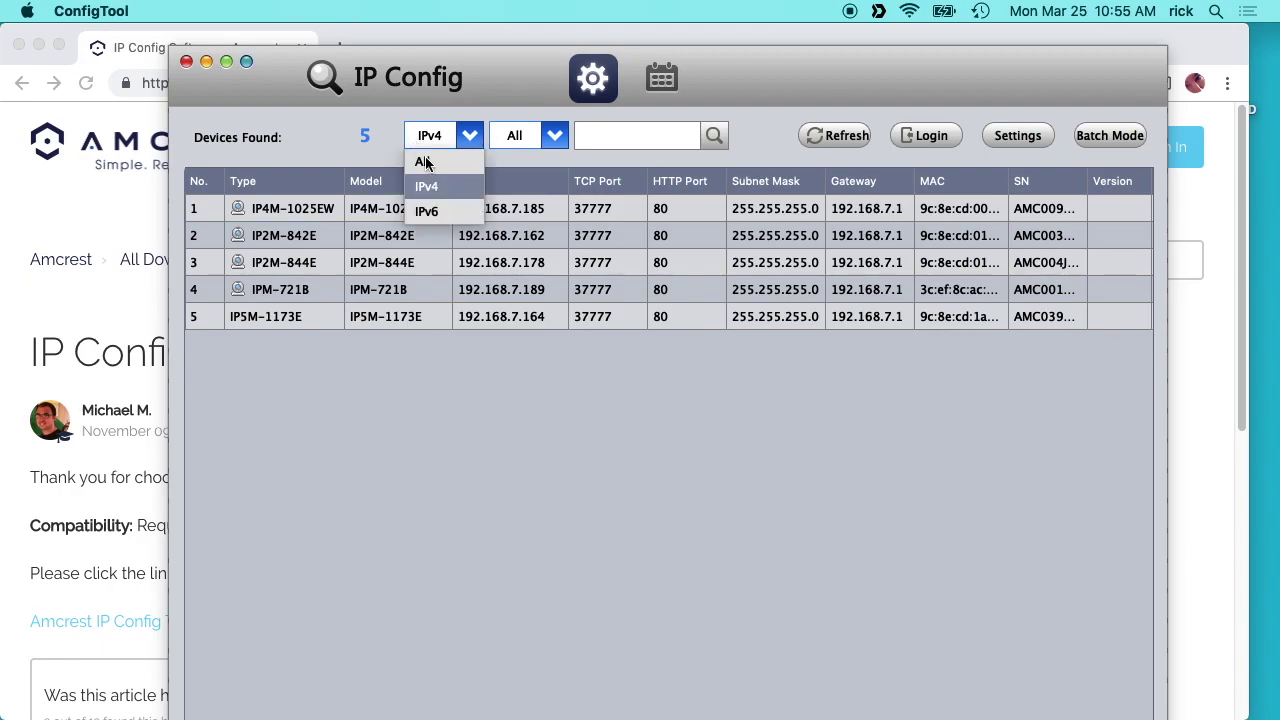
click(470, 138)
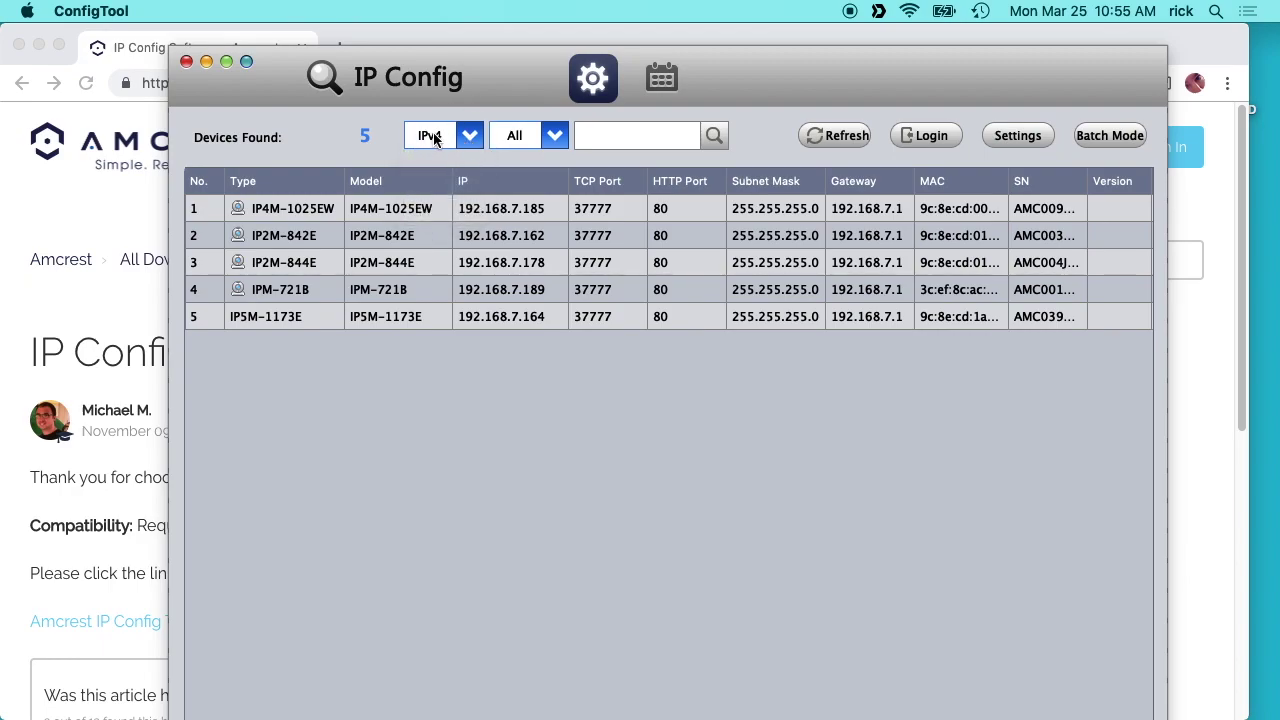
click(527, 137)
click(509, 190)
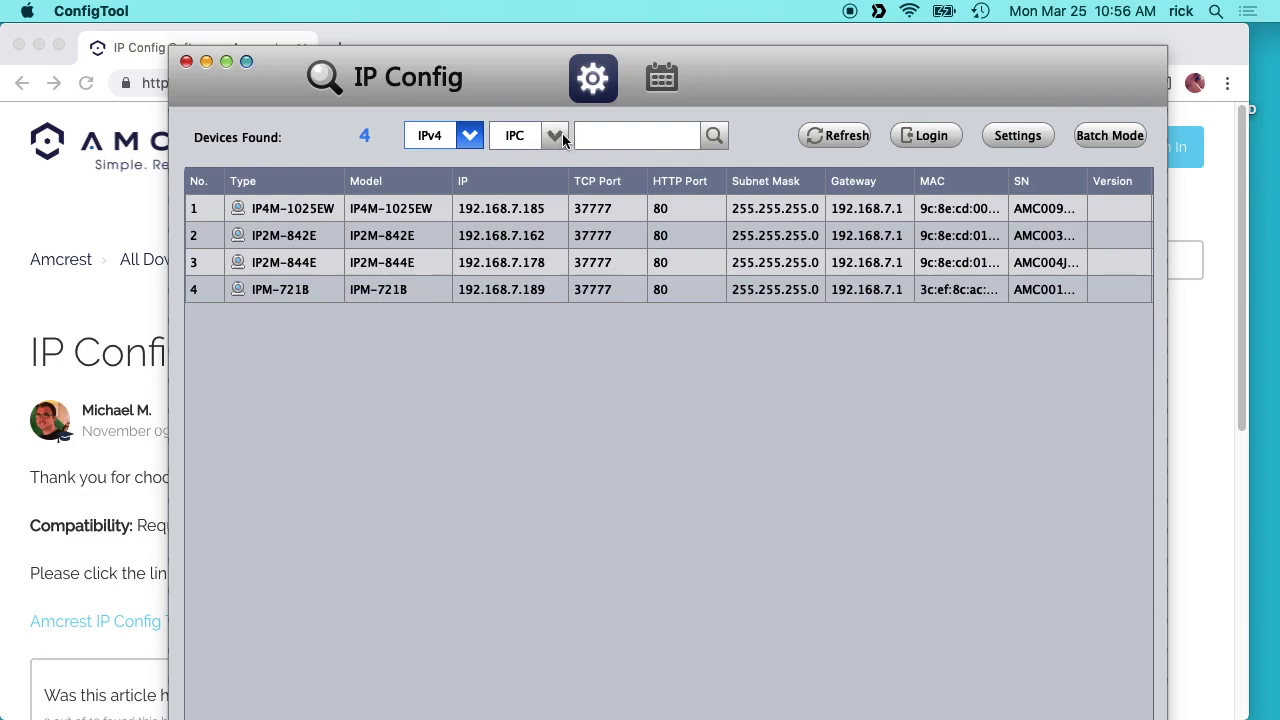
click(558, 137)
click(530, 165)
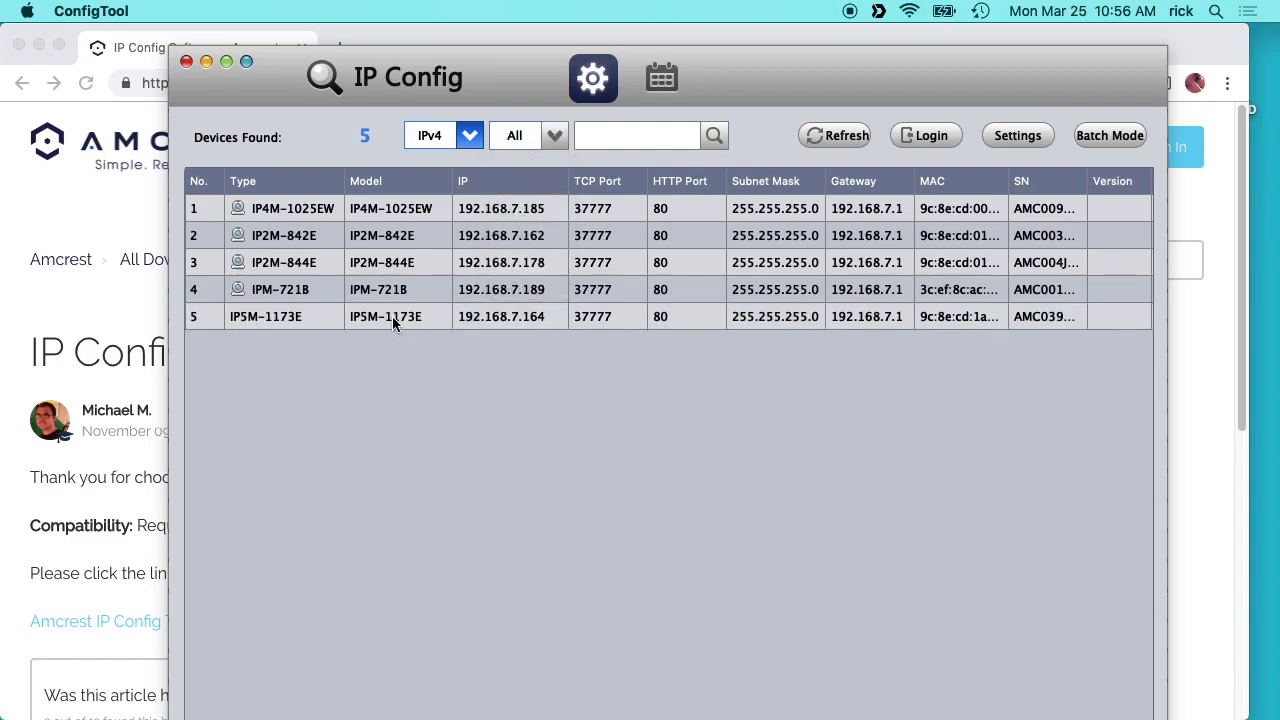
click(1017, 135)
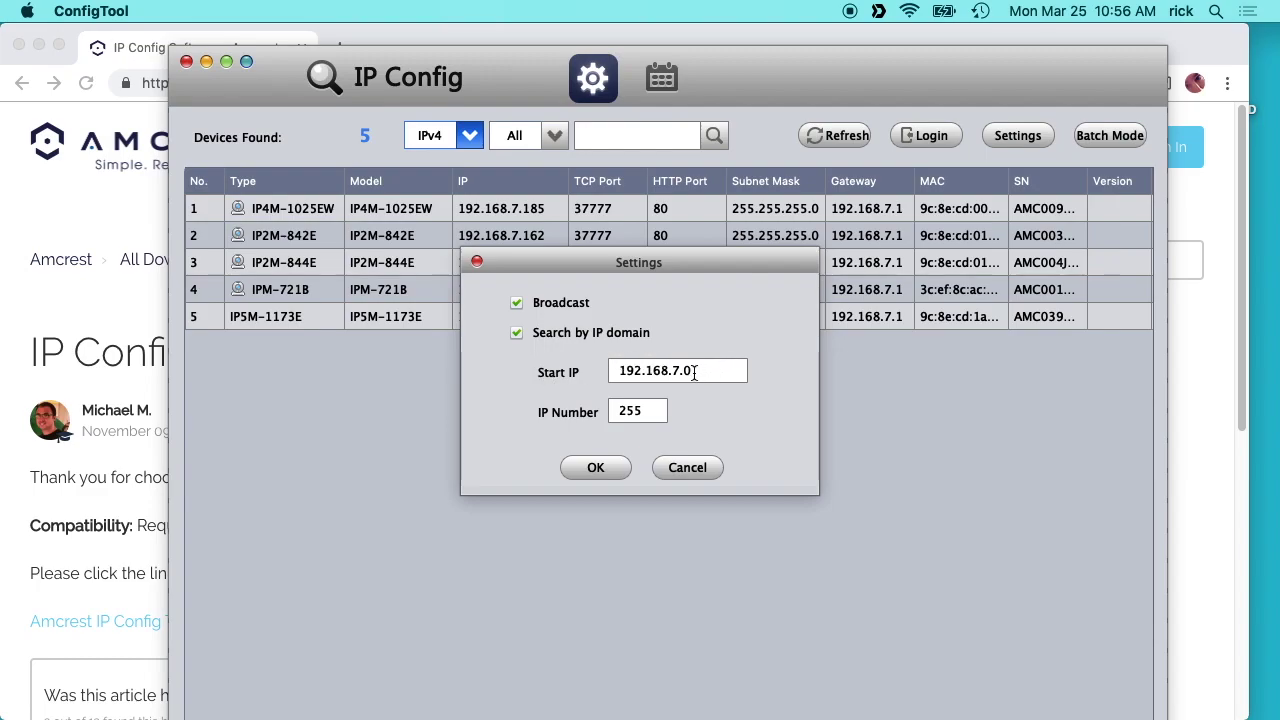
click(687, 467)
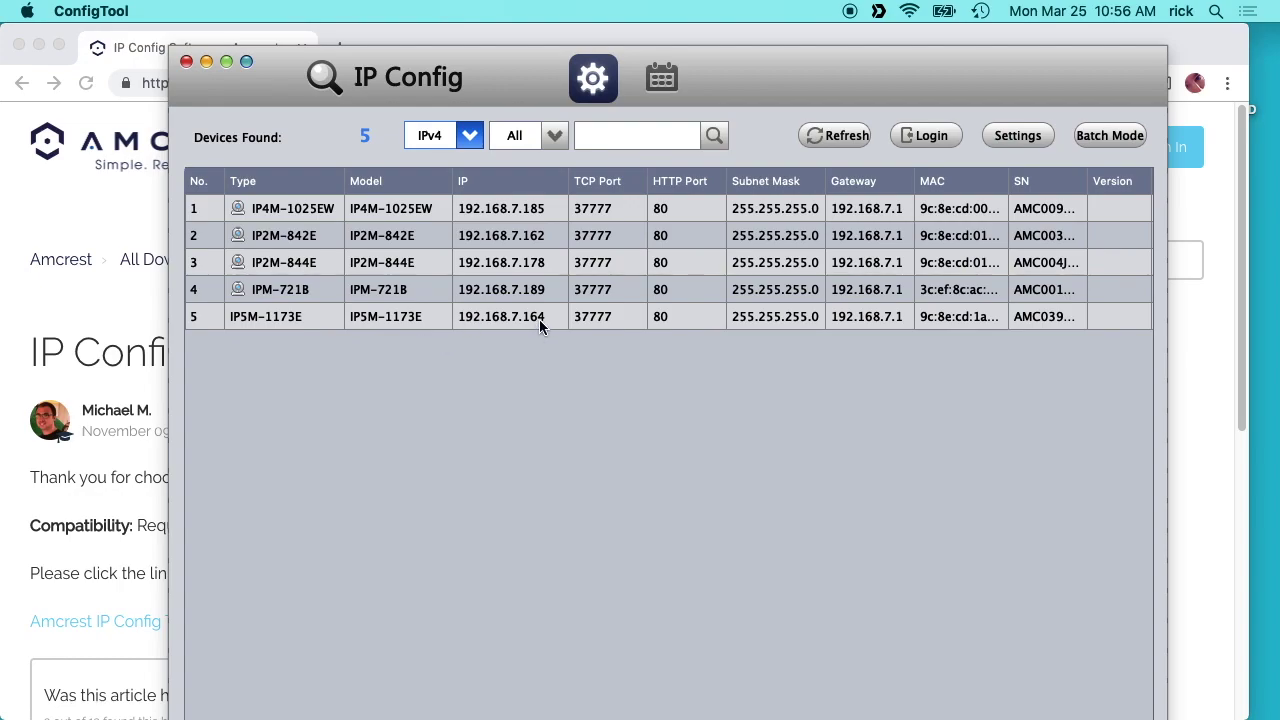
Load the camera at 192.168.7.164 in Chrome and log in as admin.
click(158, 247)
click(203, 83)
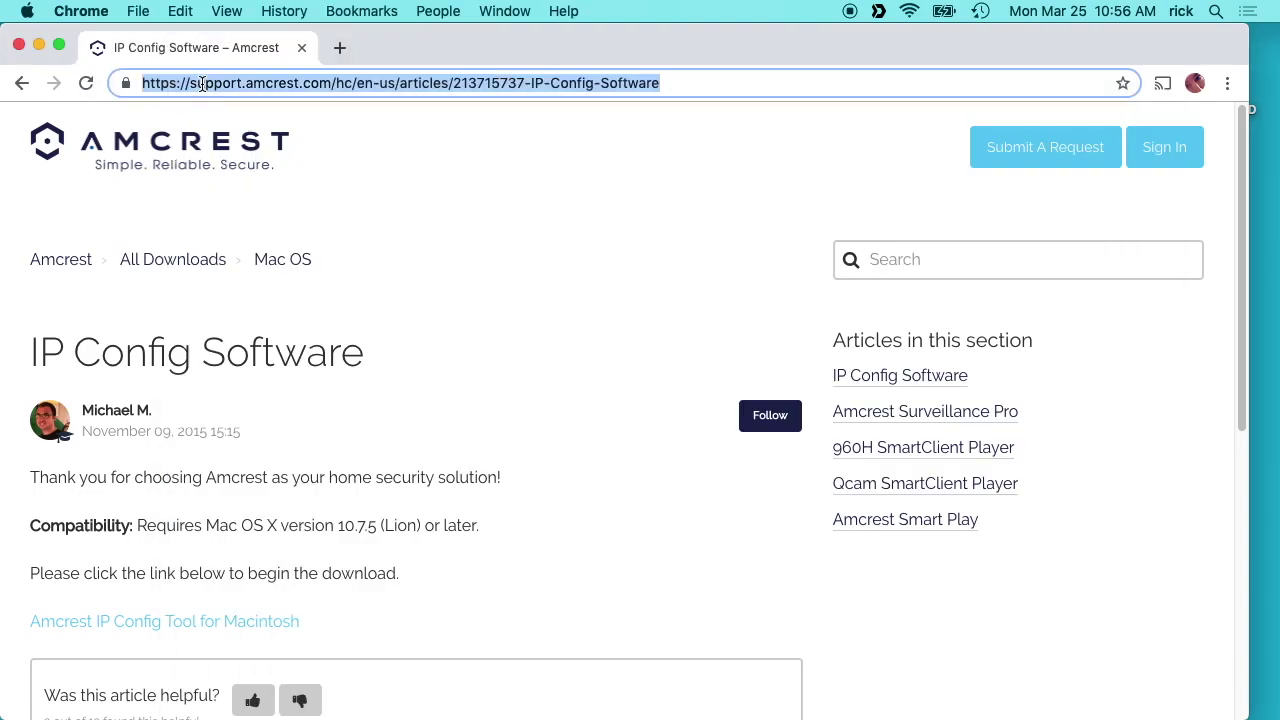
text(192.168.7.)
key(Return)
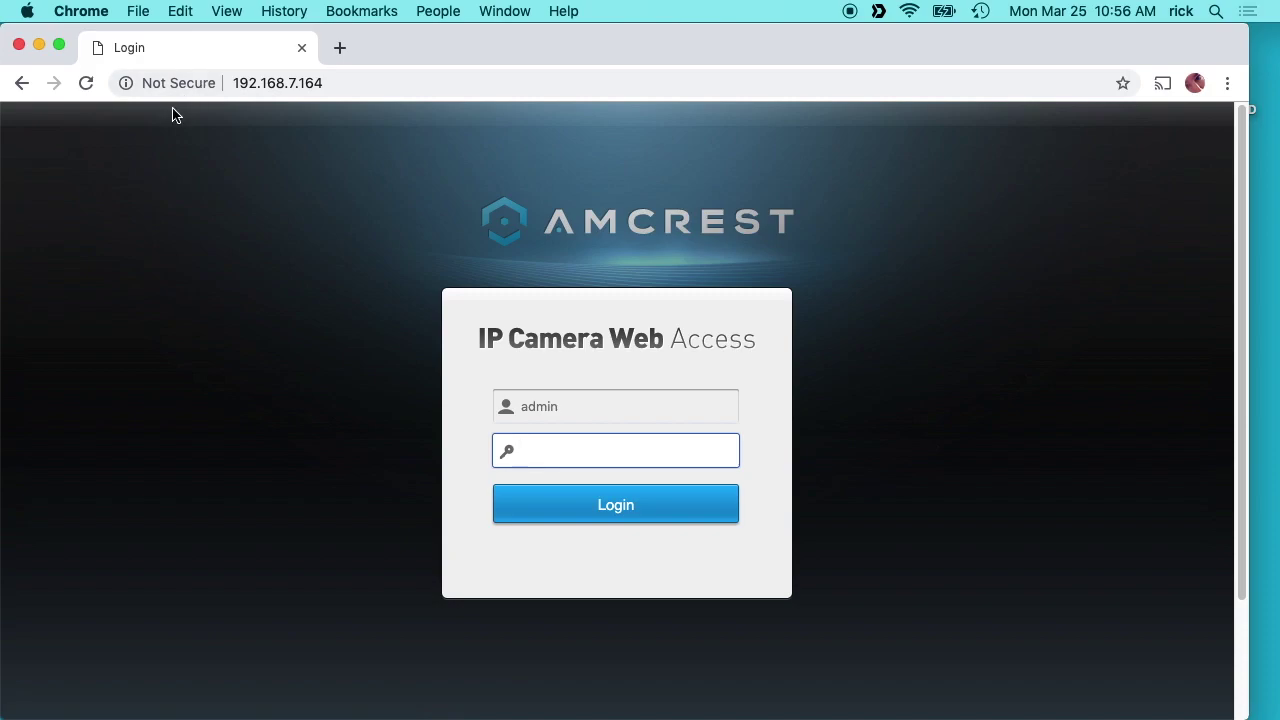
text(admin)
click(618, 512)
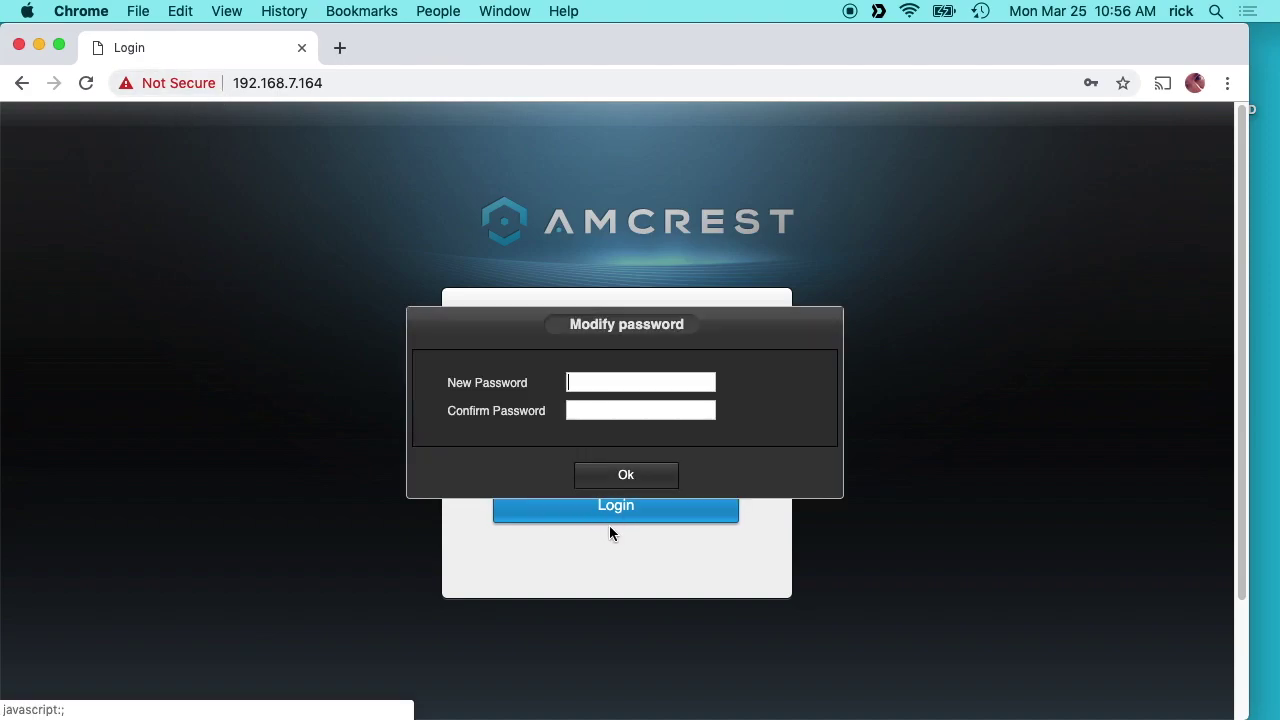
Set and confirm a new camera password in the Modify password dialog.
text(a)
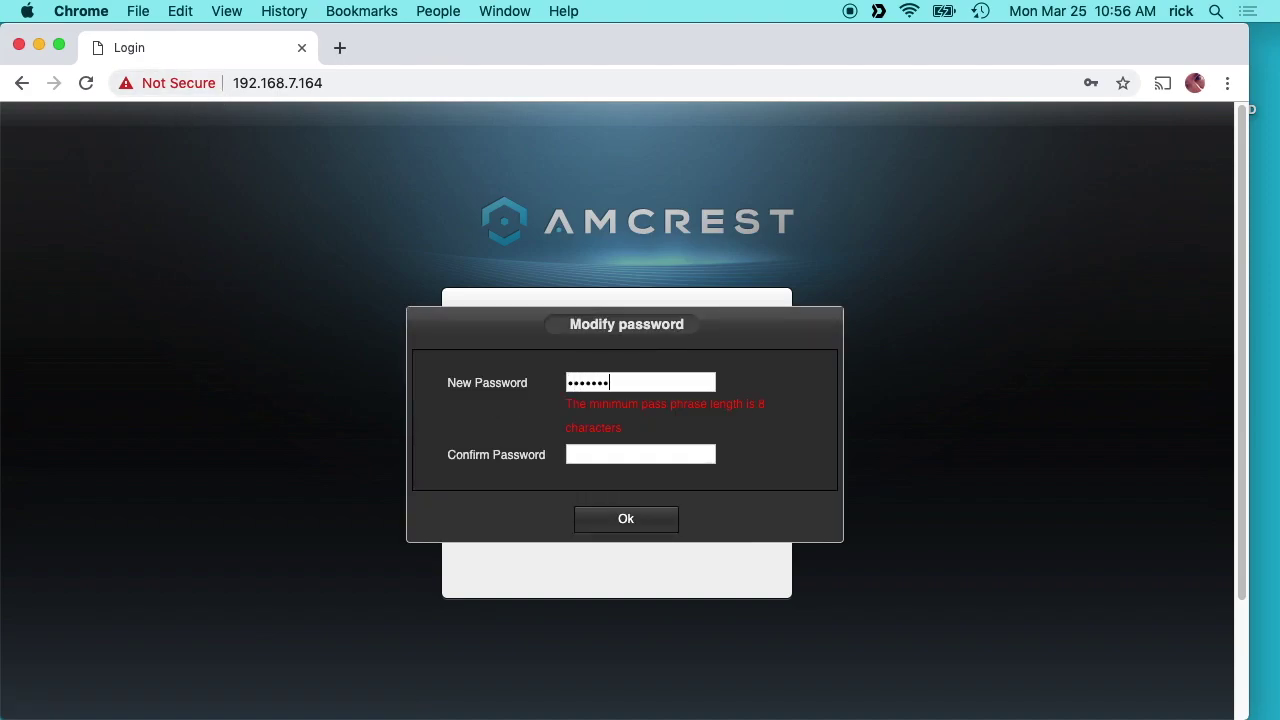
text(•••)
key(Tab)
text(••••••••••)
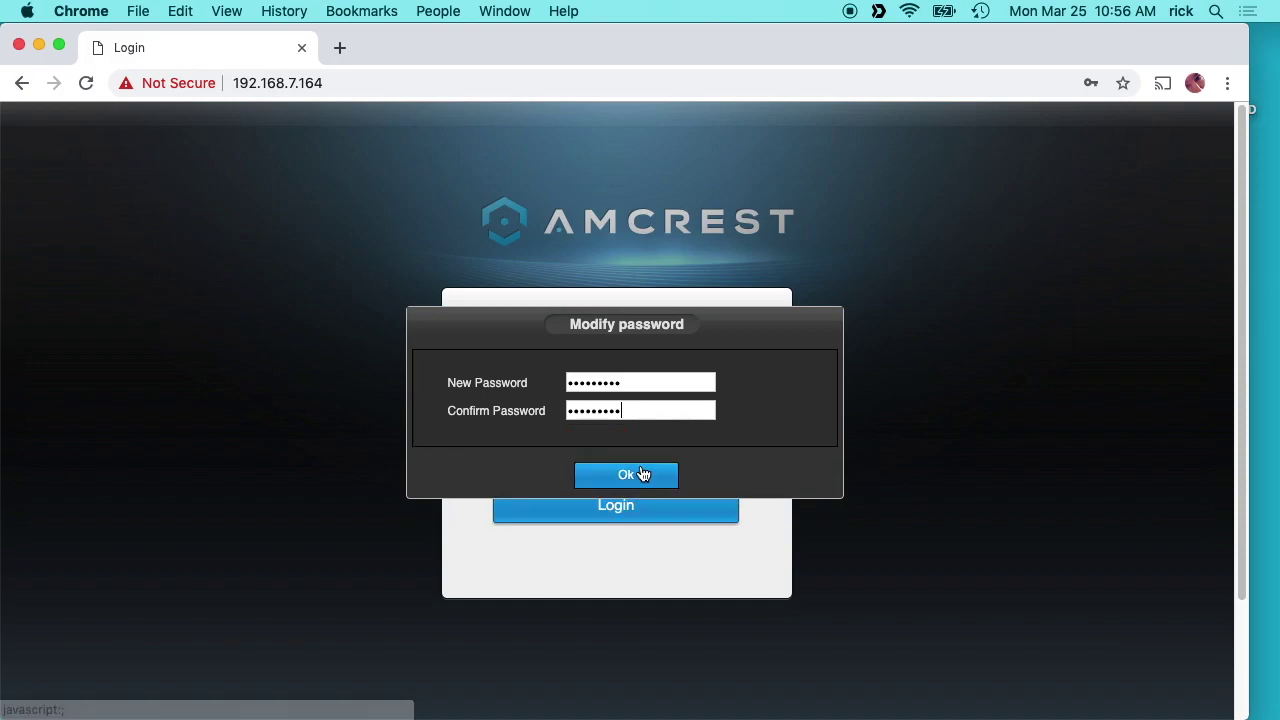
click(639, 477)
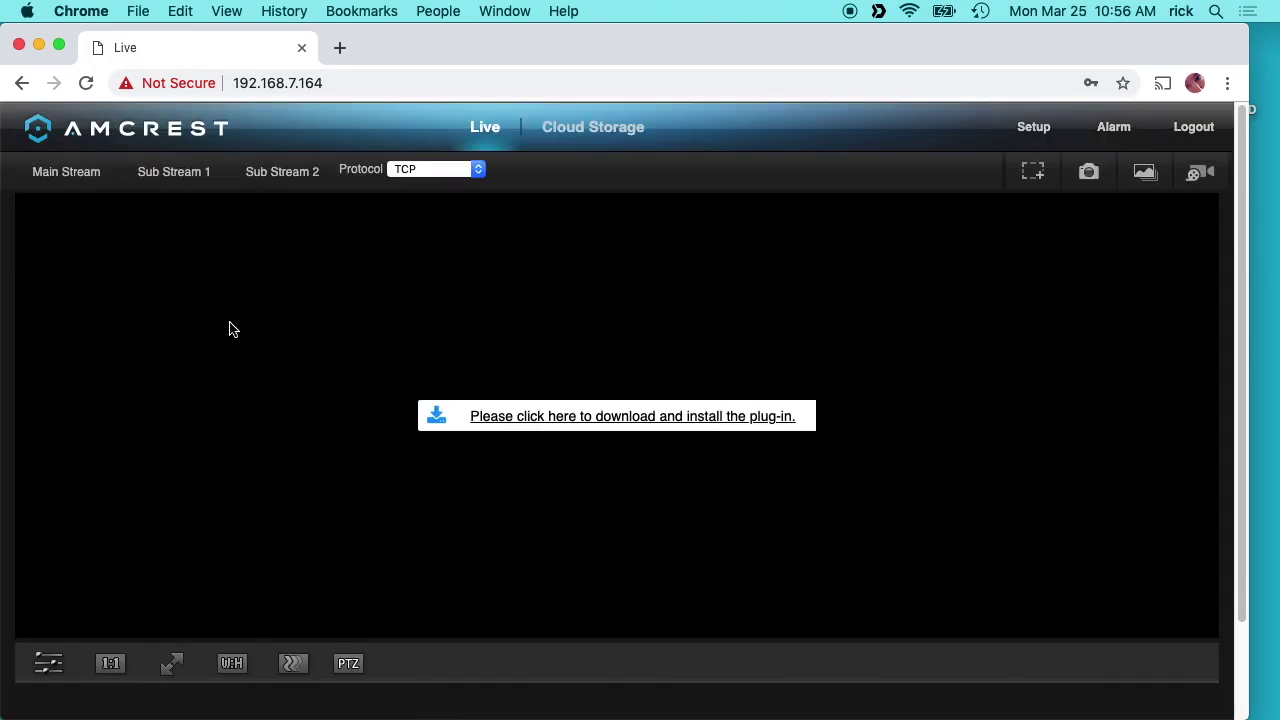
Add the Amcrest Web View plug-in app to Chrome, then close the Chrome apps page.
click(634, 418)
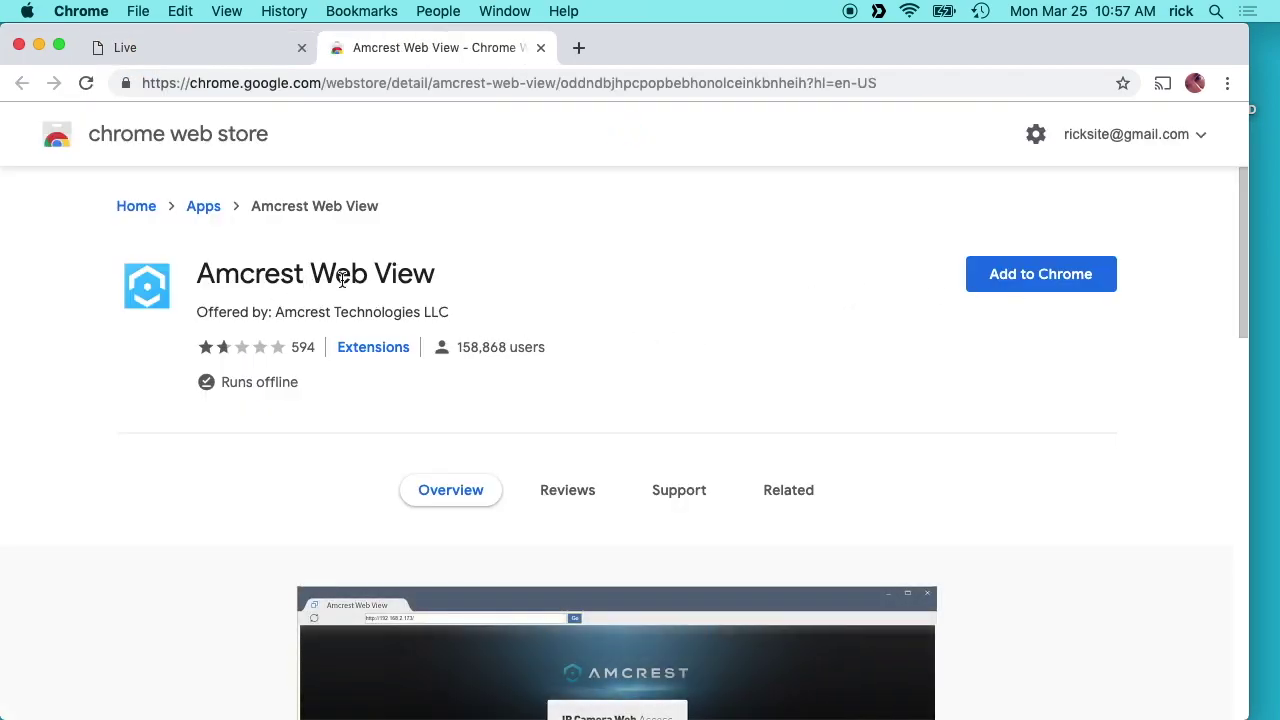
click(1030, 288)
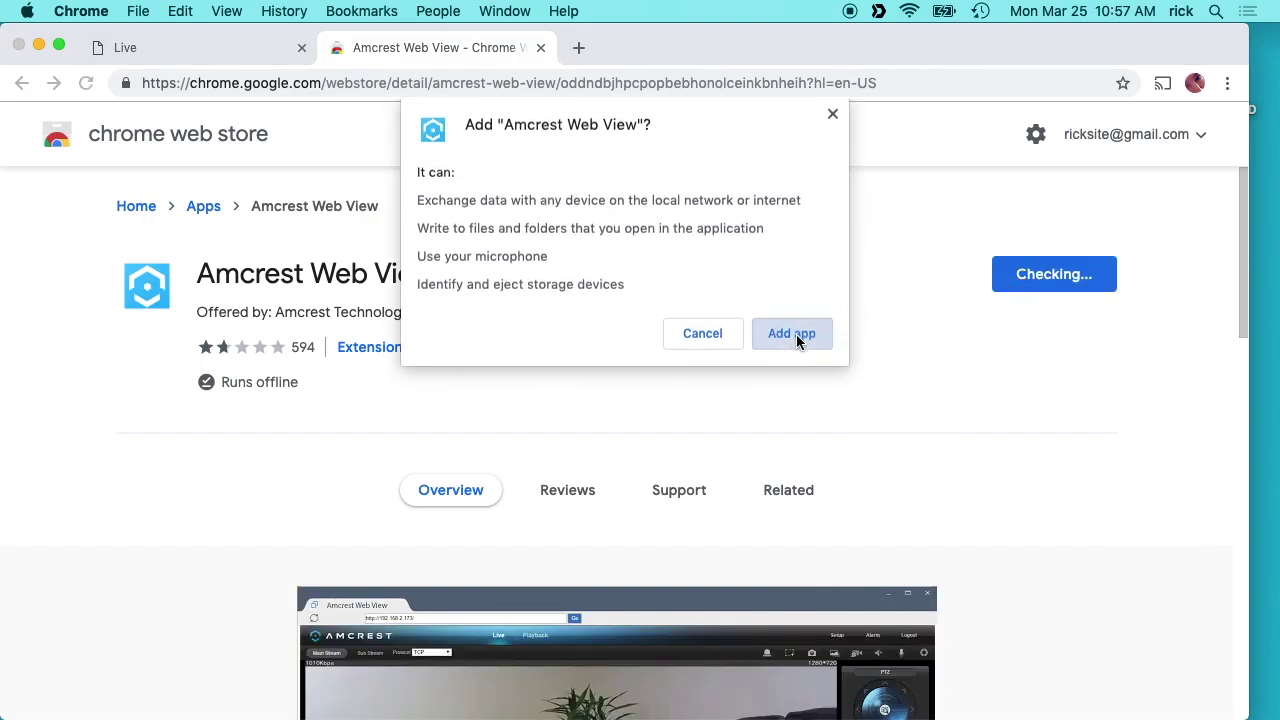
click(796, 334)
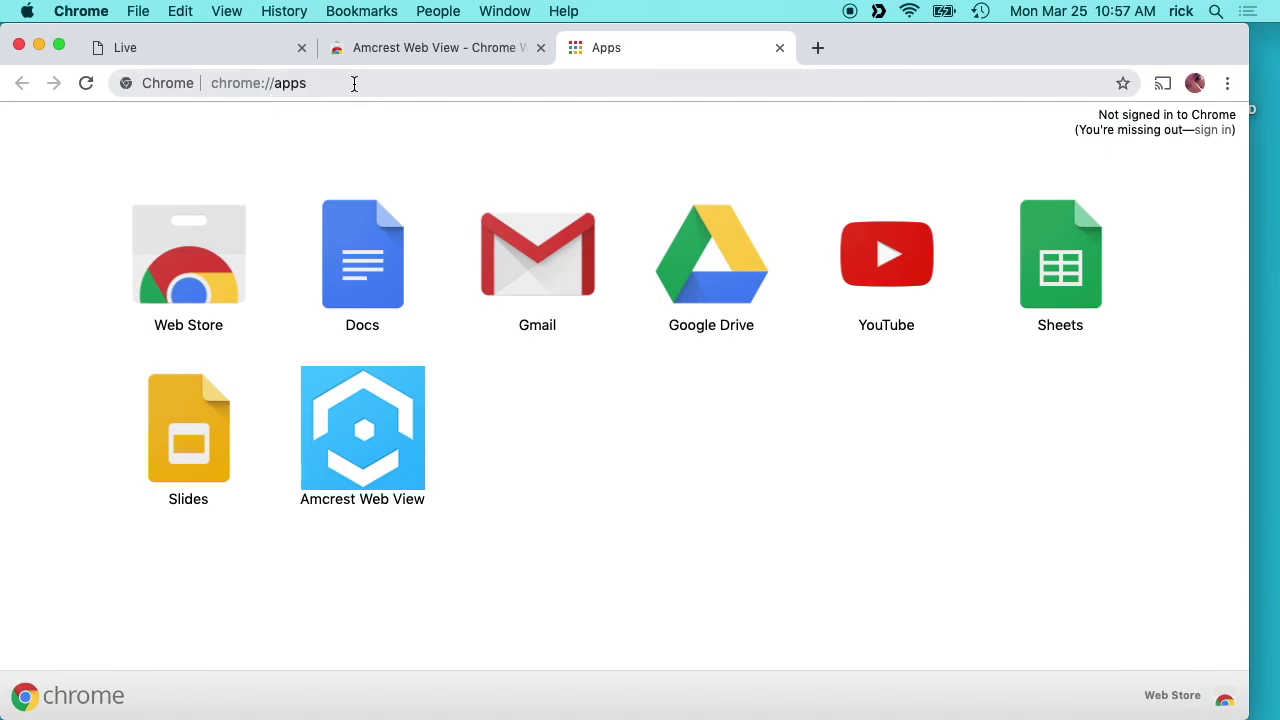
click(780, 48)
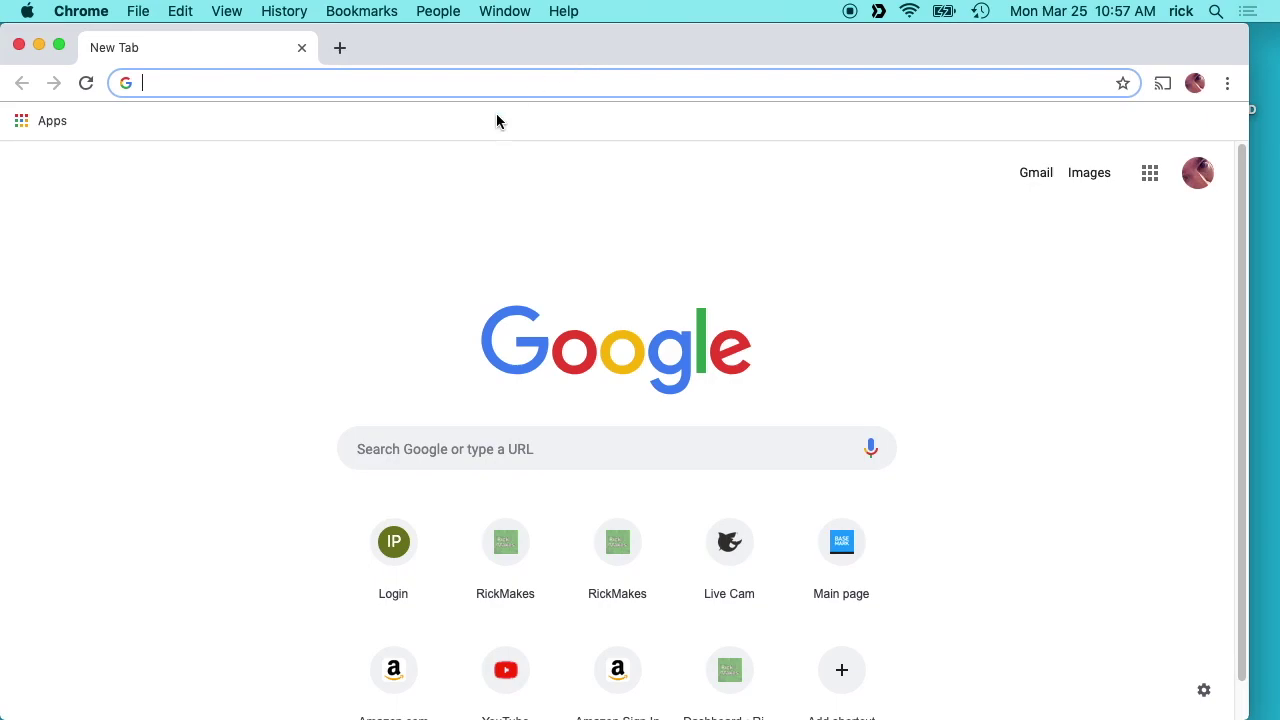
Launch Amcrest Web View from Chrome apps and load the camera at 192.168.7.164.
click(40, 121)
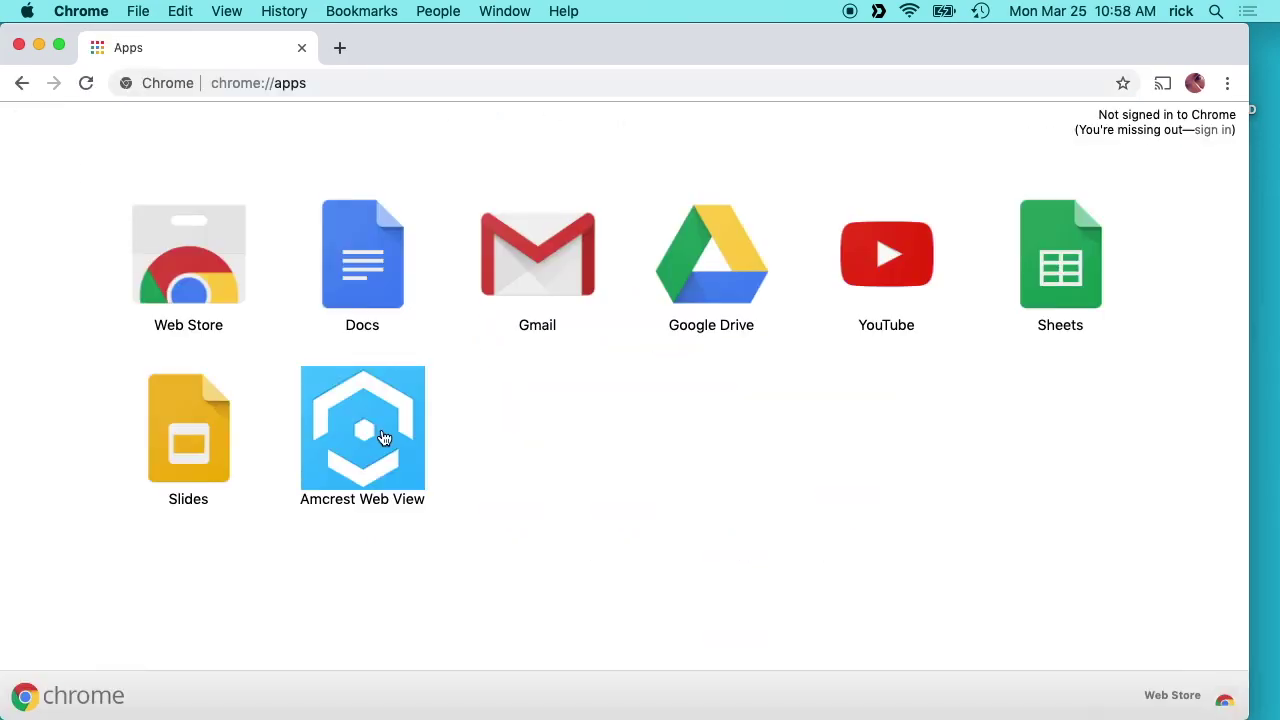
click(383, 437)
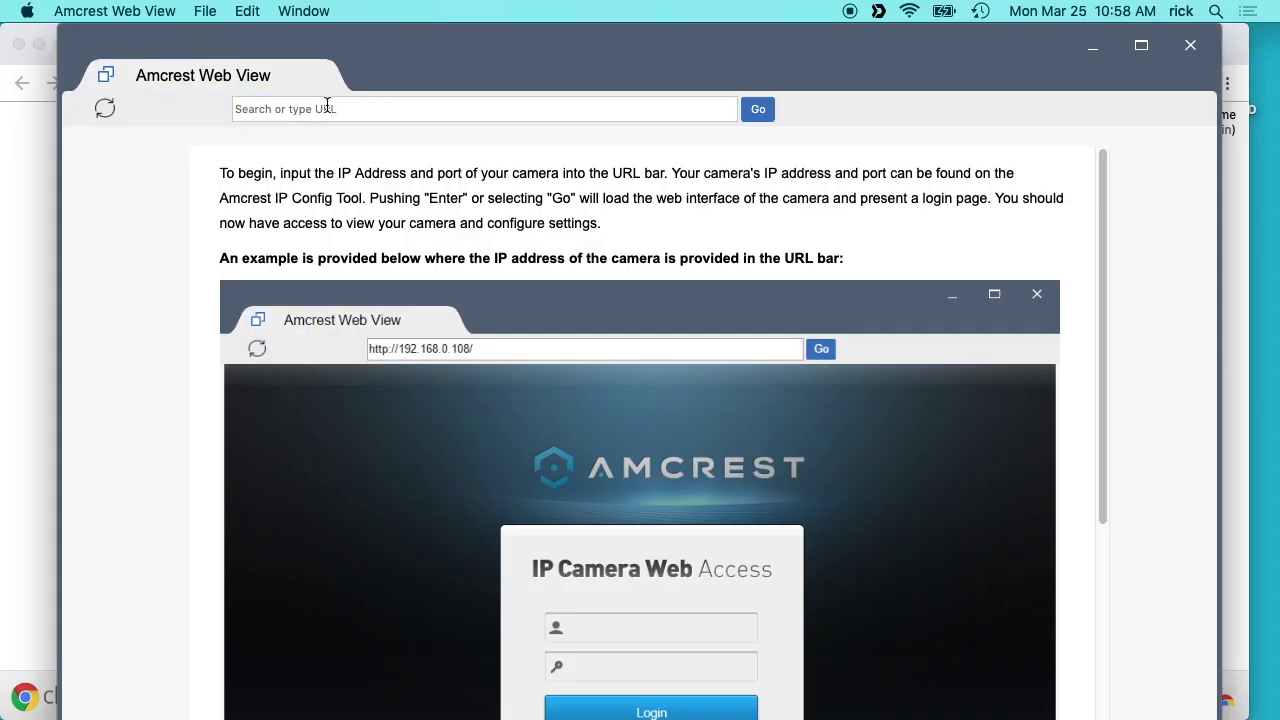
click(324, 108)
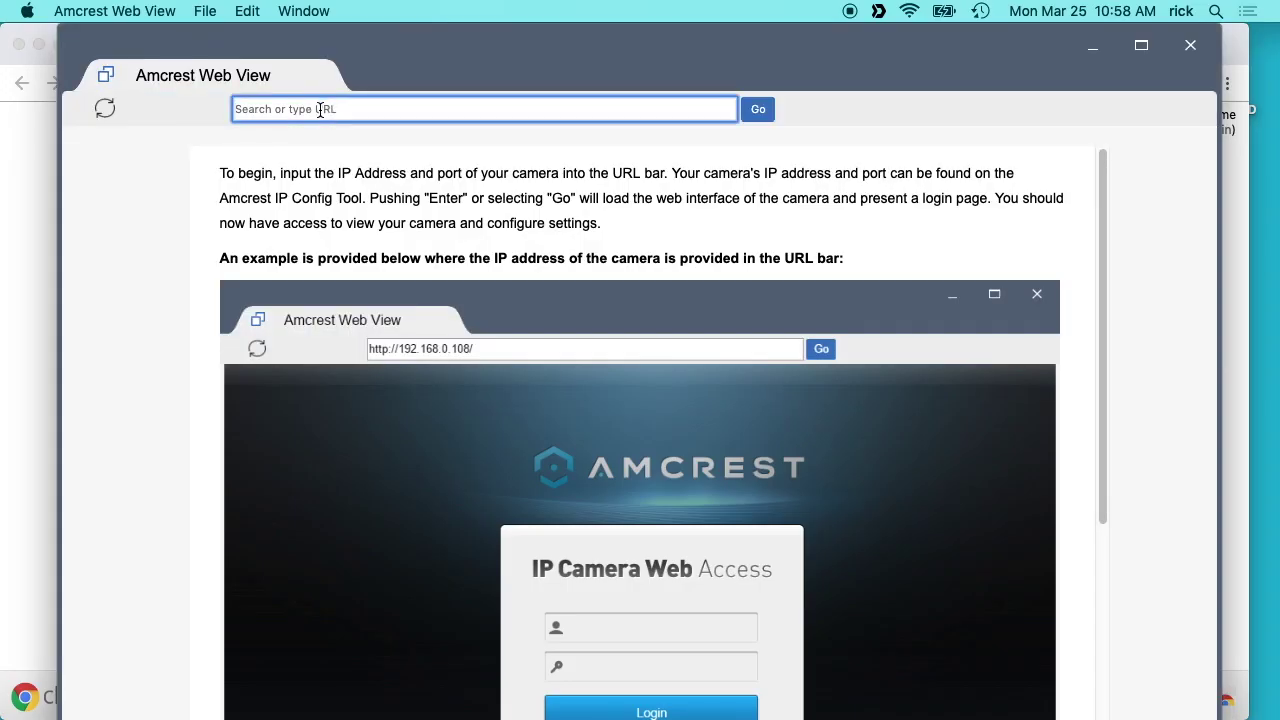
text(192.168.7.164)
key(Return)
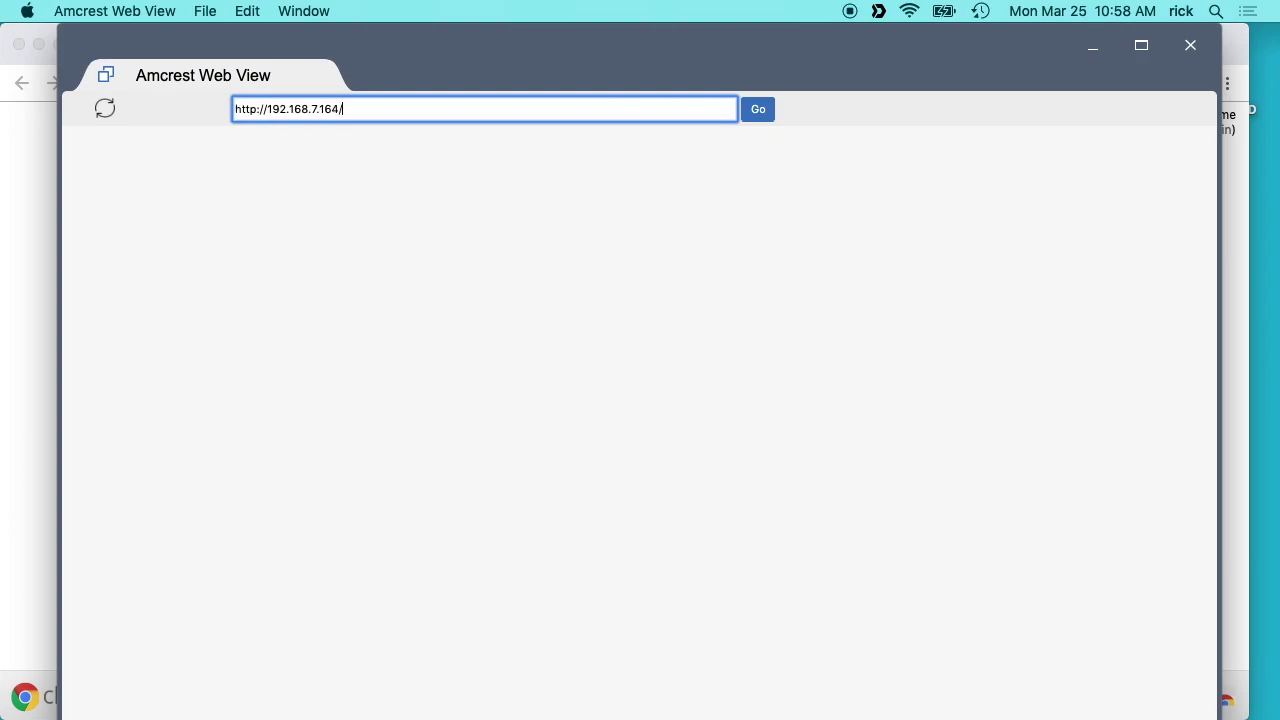
Log in to the camera as admin to reach the live view.
click(561, 426)
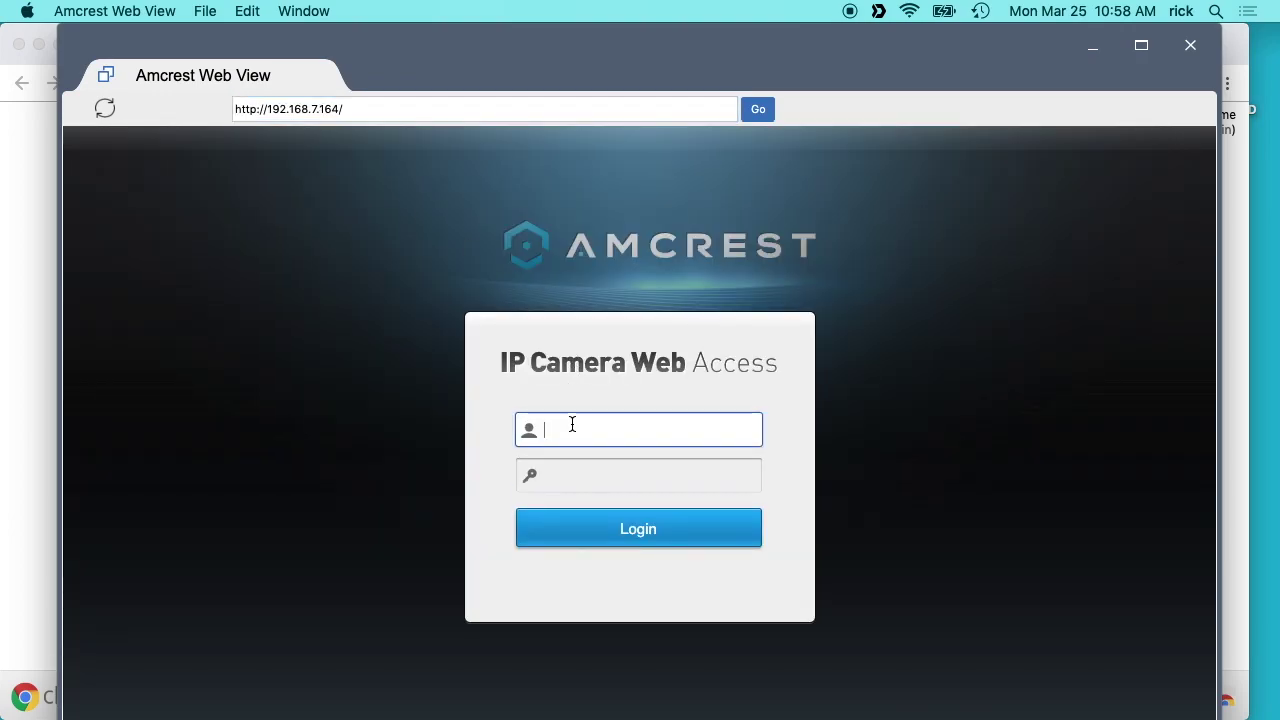
text(admin)
key(Tab)
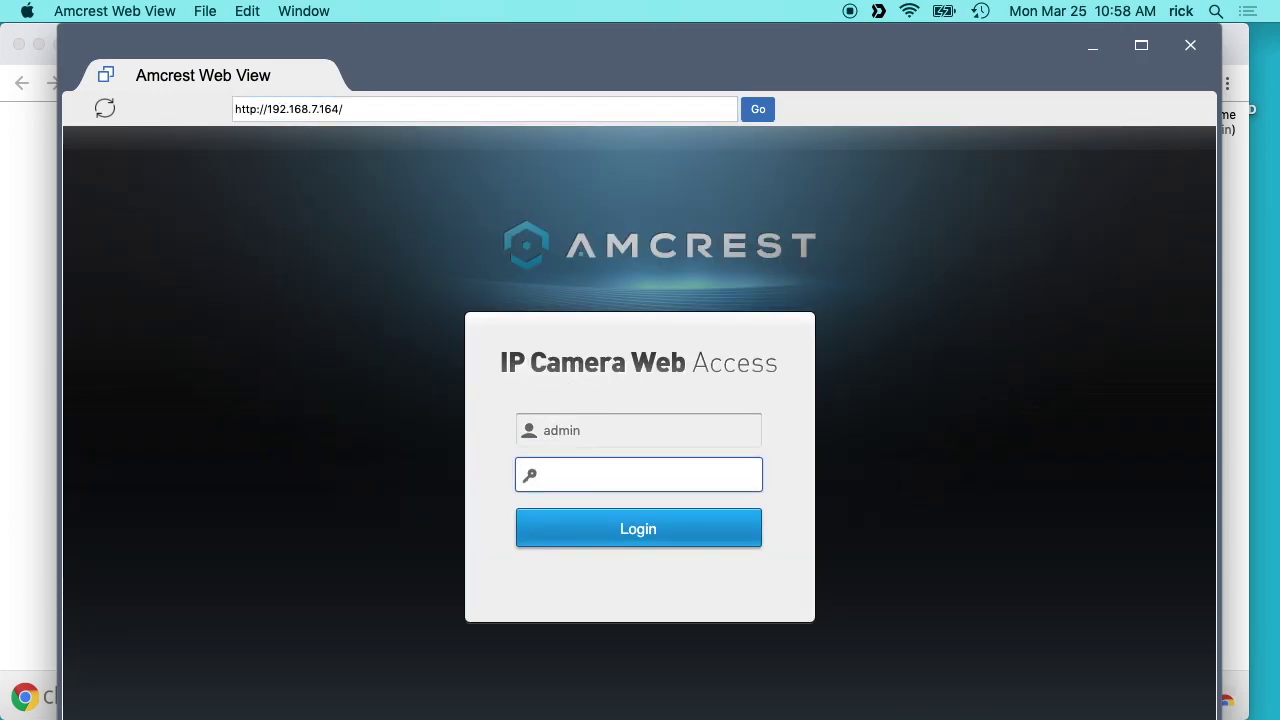
key(Return)
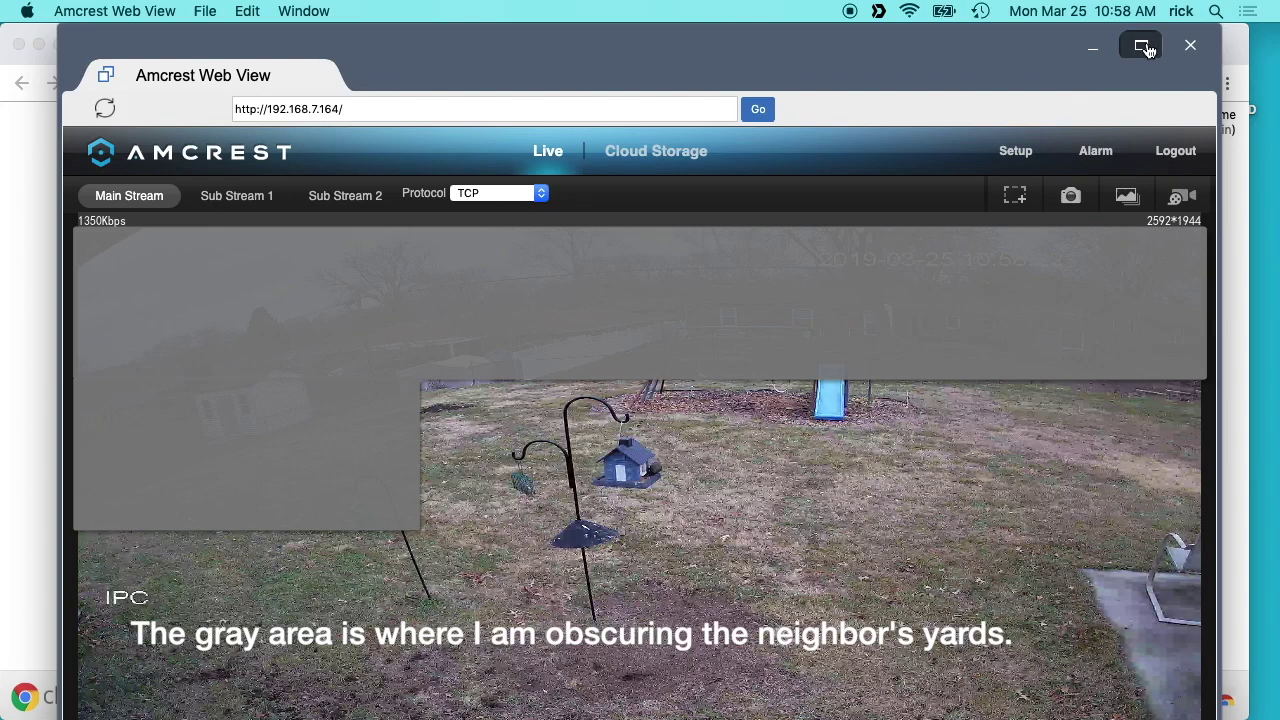
Maximize the window, compare the 640*480 Sub Stream 1 feed, then return to Main Stream.
click(1141, 45)
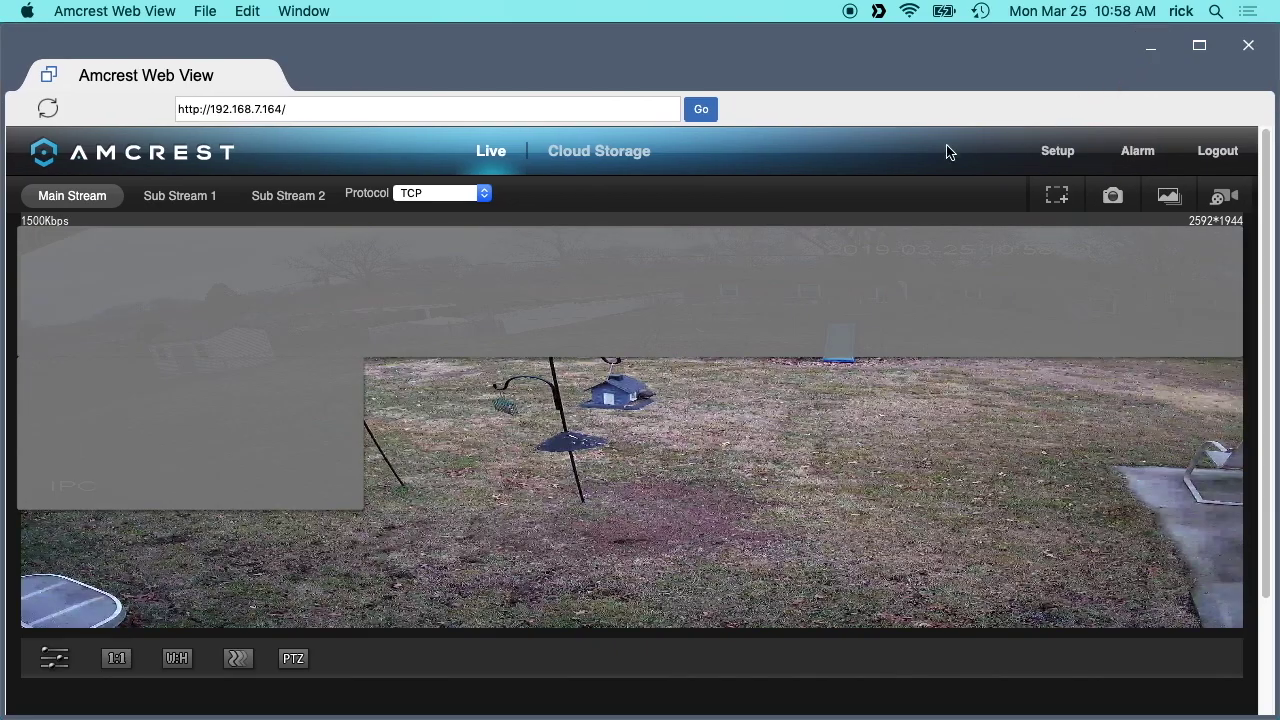
click(162, 199)
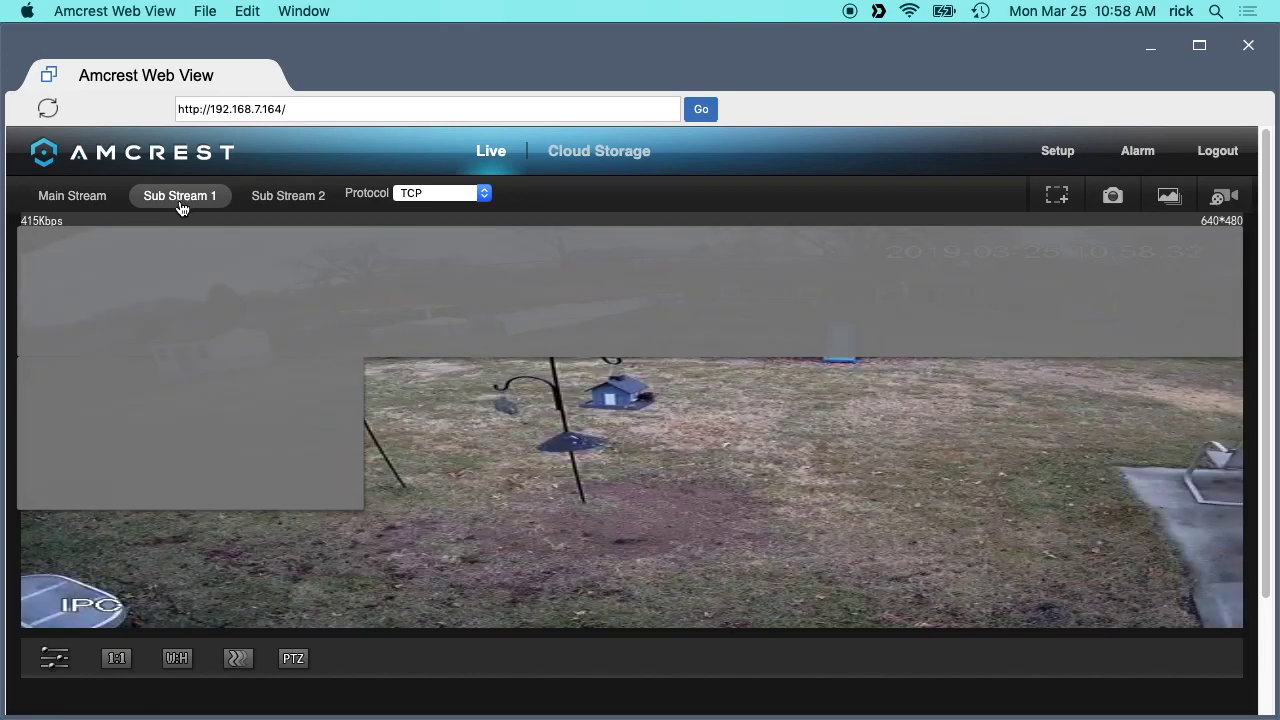
click(82, 199)
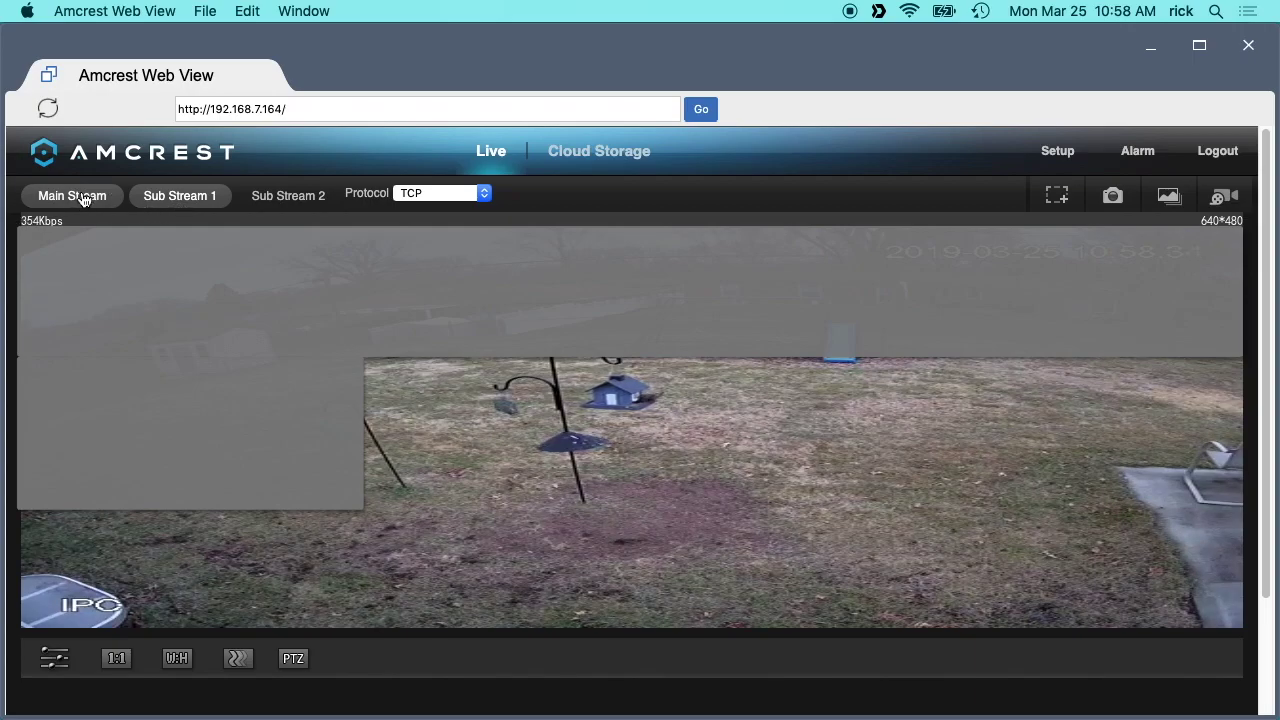
click(84, 199)
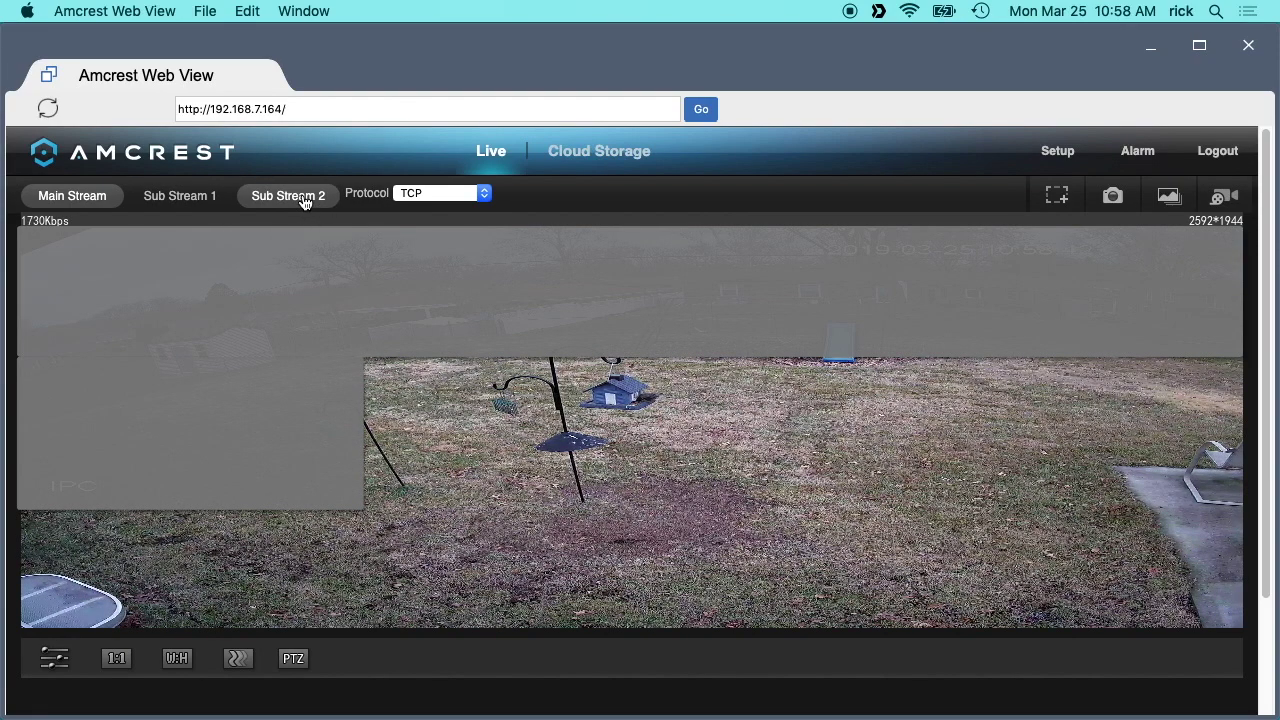
click(294, 661)
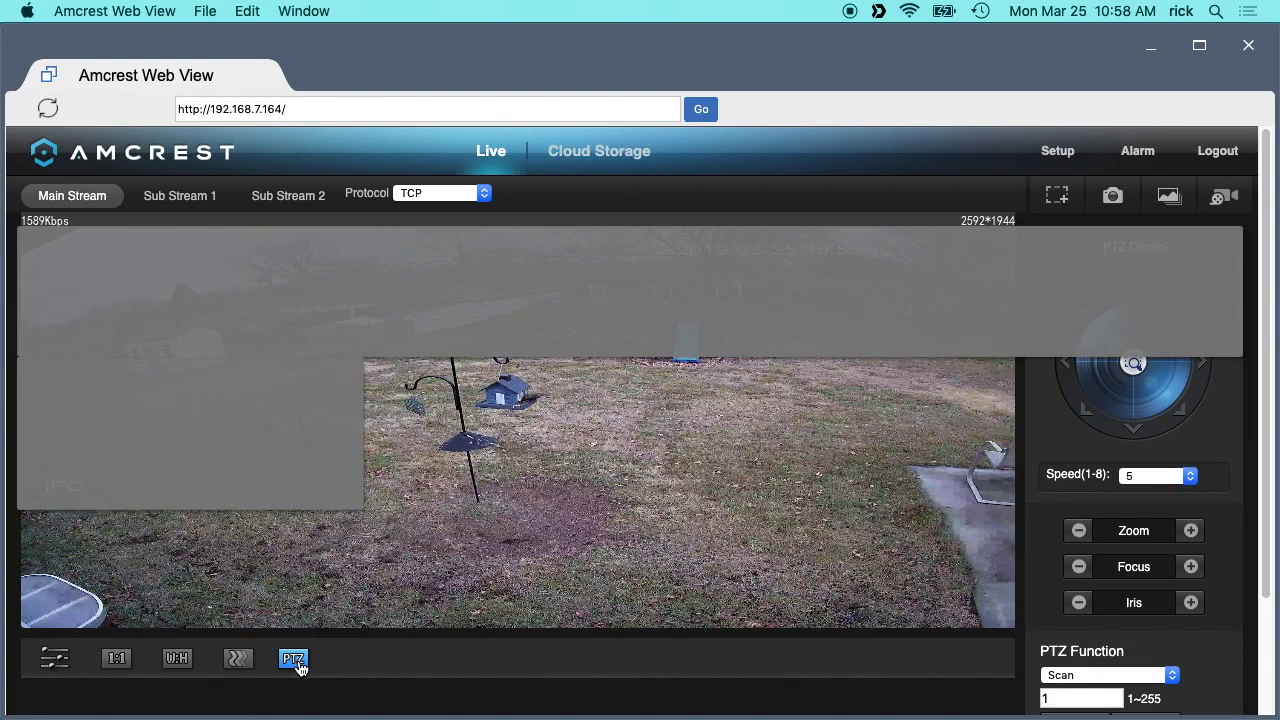
click(295, 662)
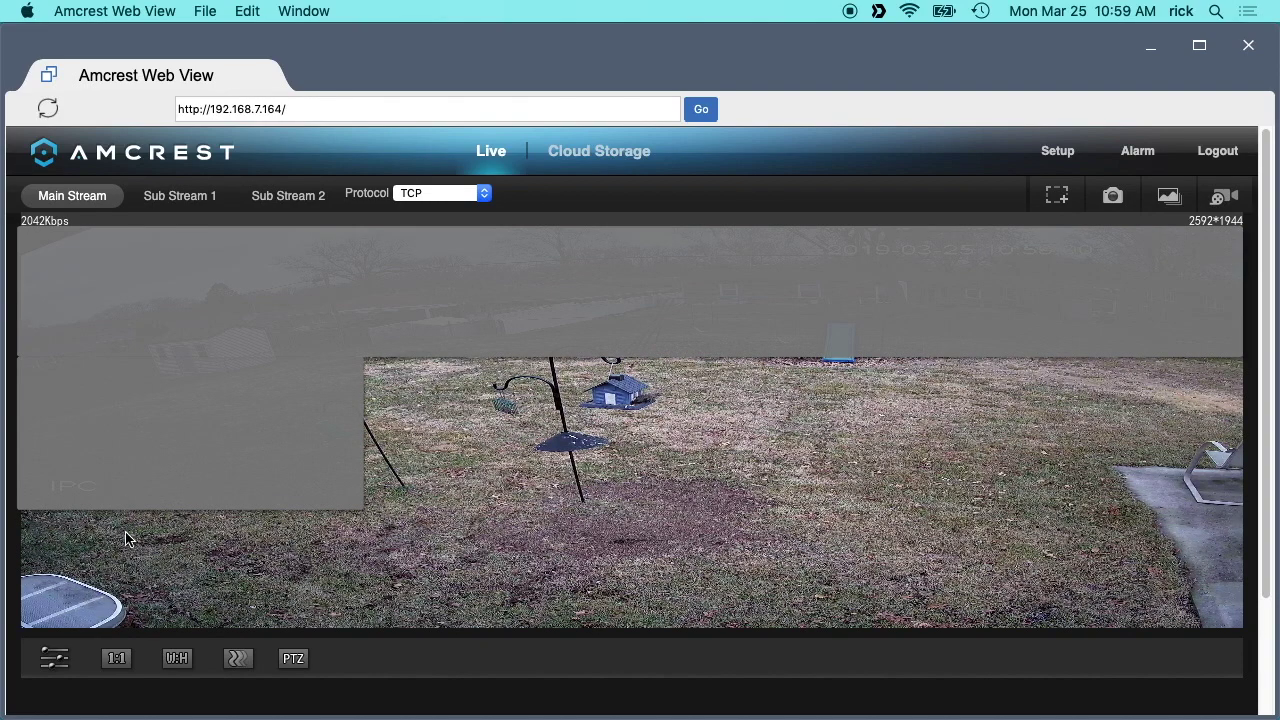
click(54, 658)
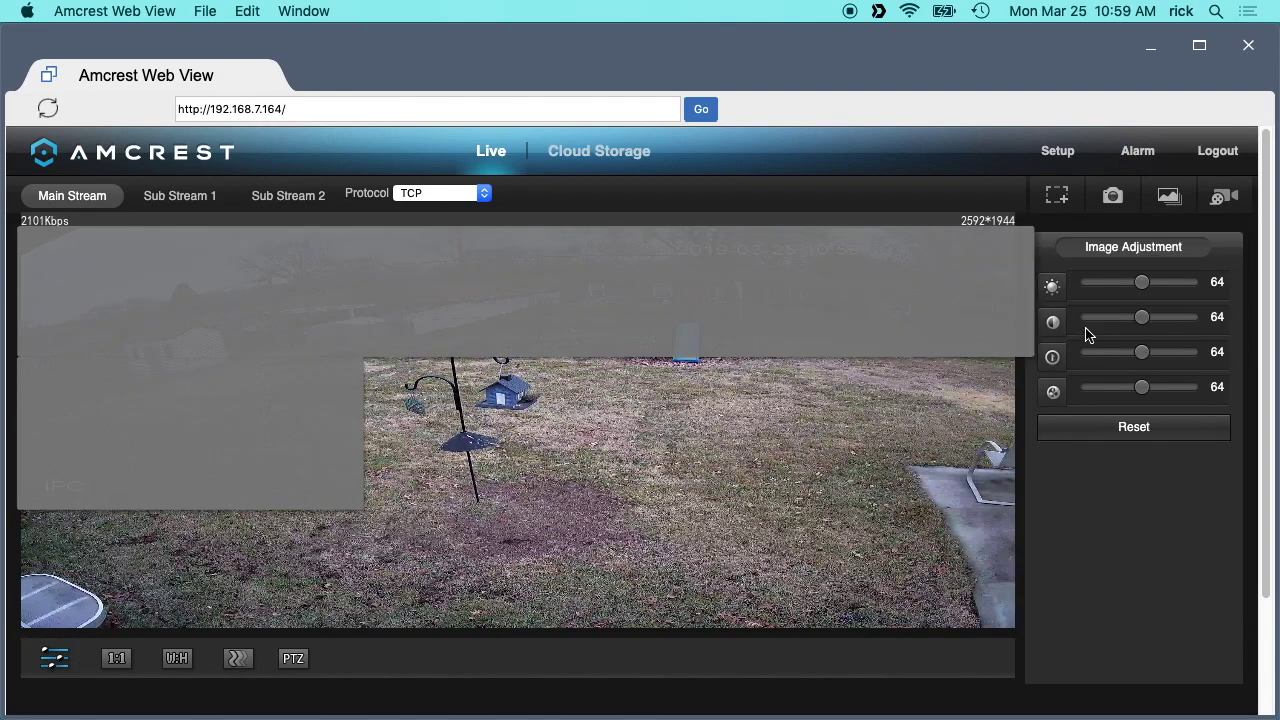
click(58, 660)
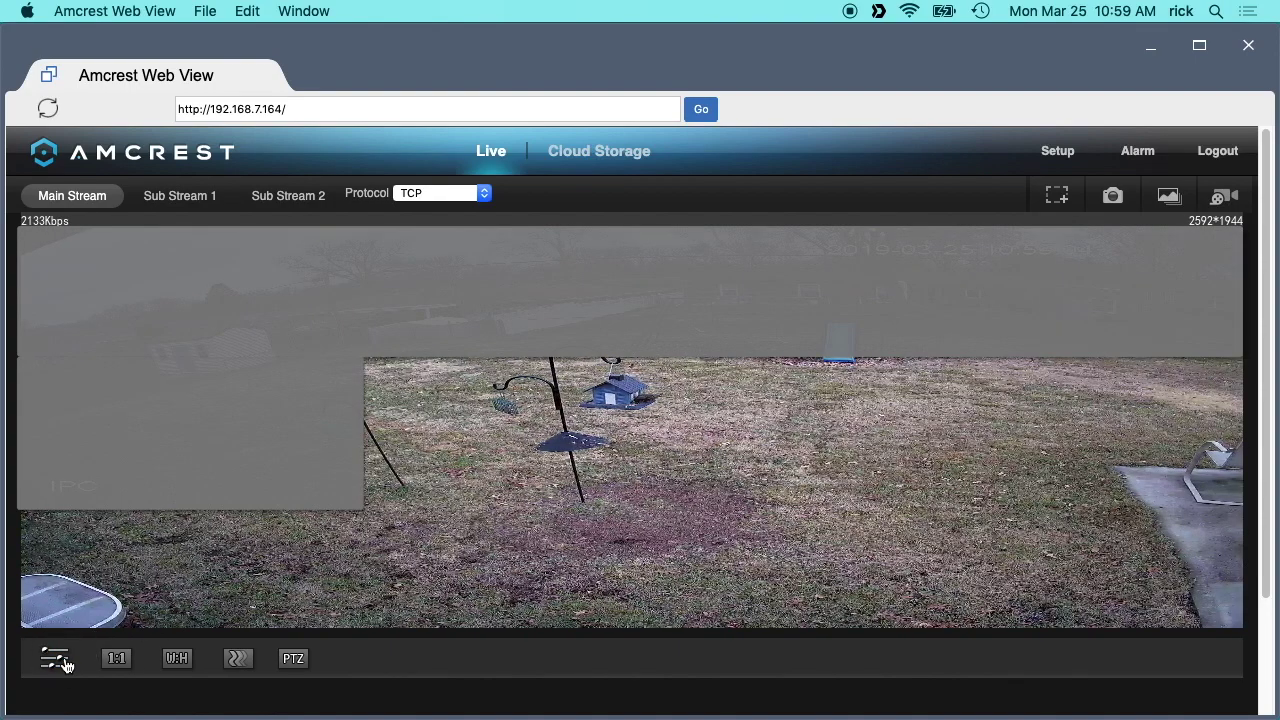
click(1058, 197)
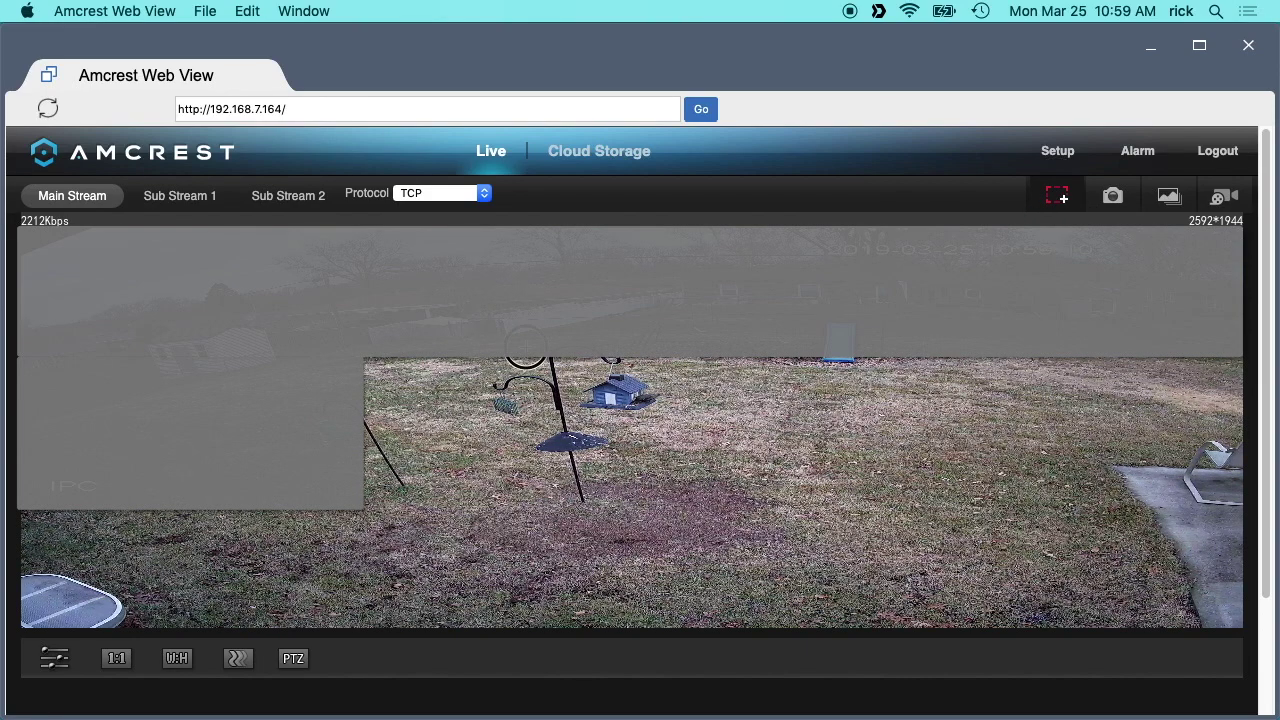
drag(463, 301, 709, 463)
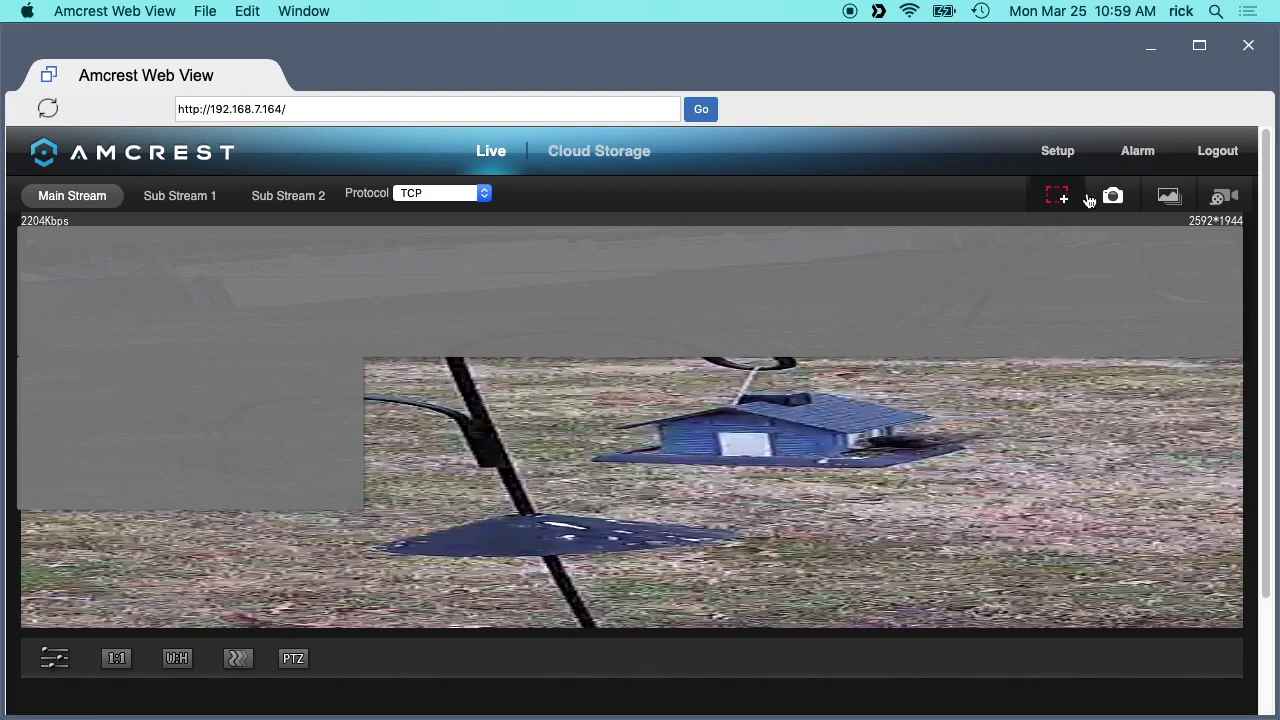
click(1057, 195)
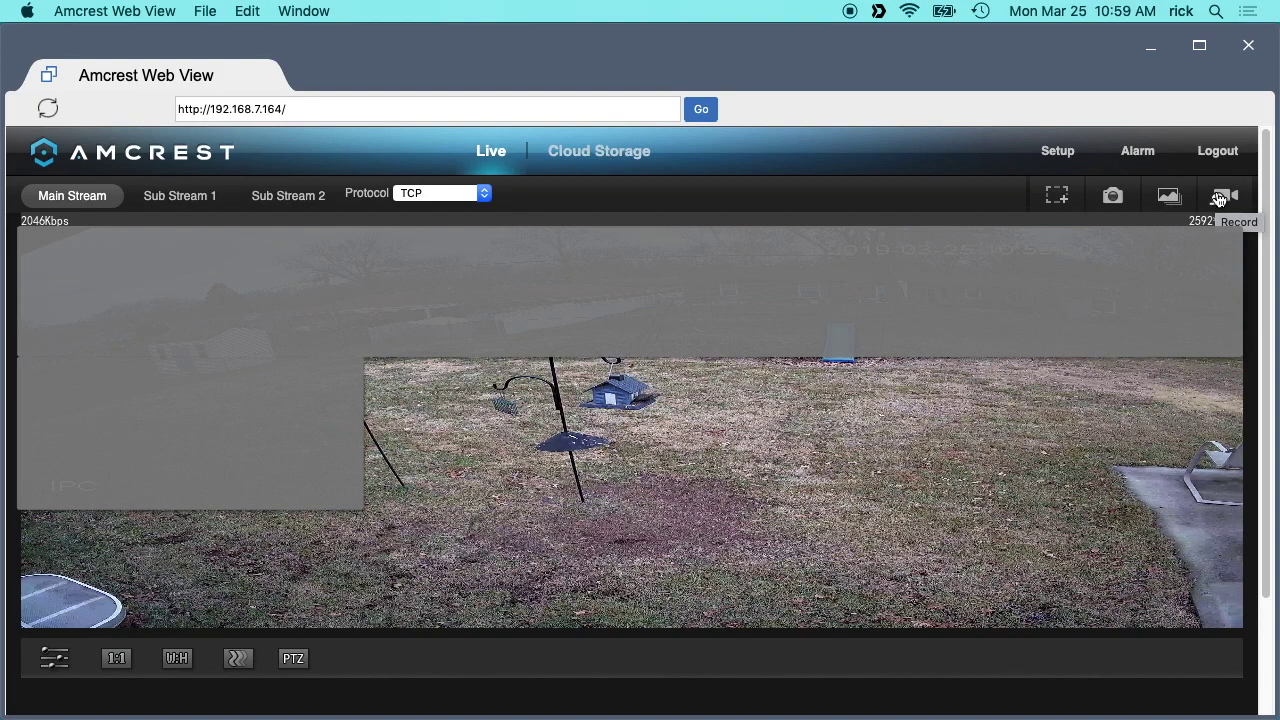
In Setup > Camera > Video, reset defaults and set the main-stream bit rate to 8192.
click(1046, 152)
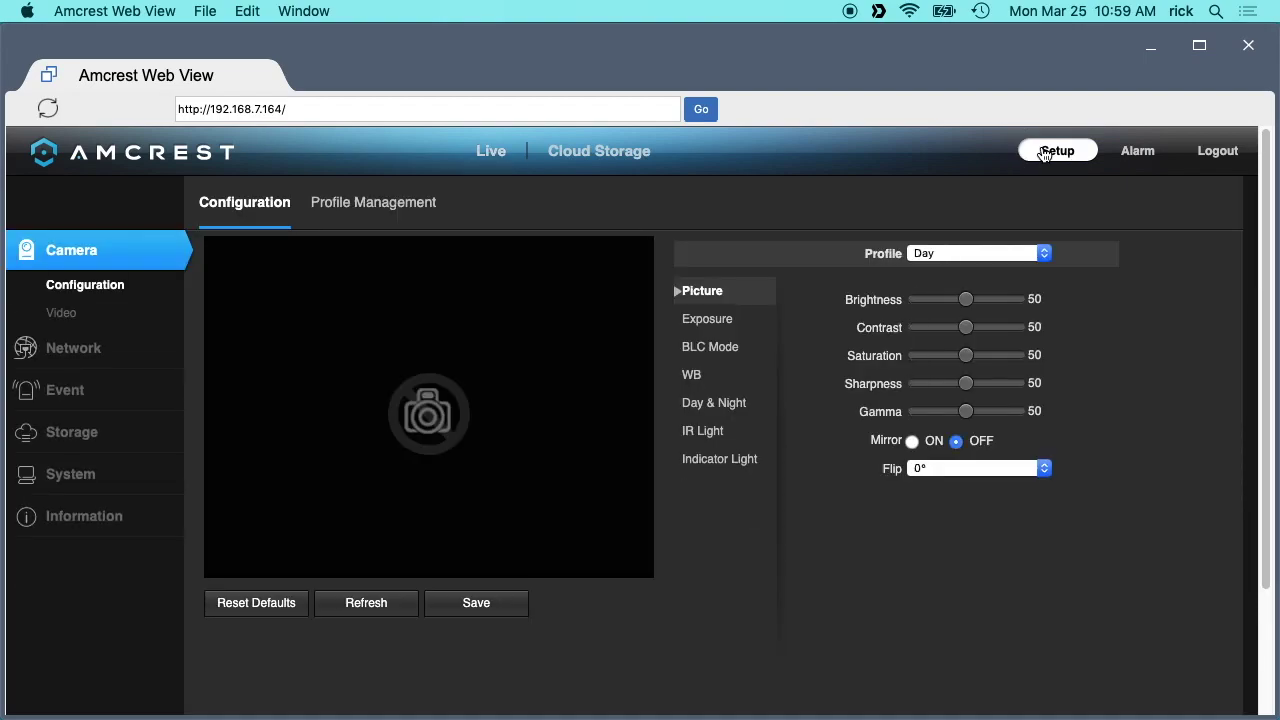
click(62, 310)
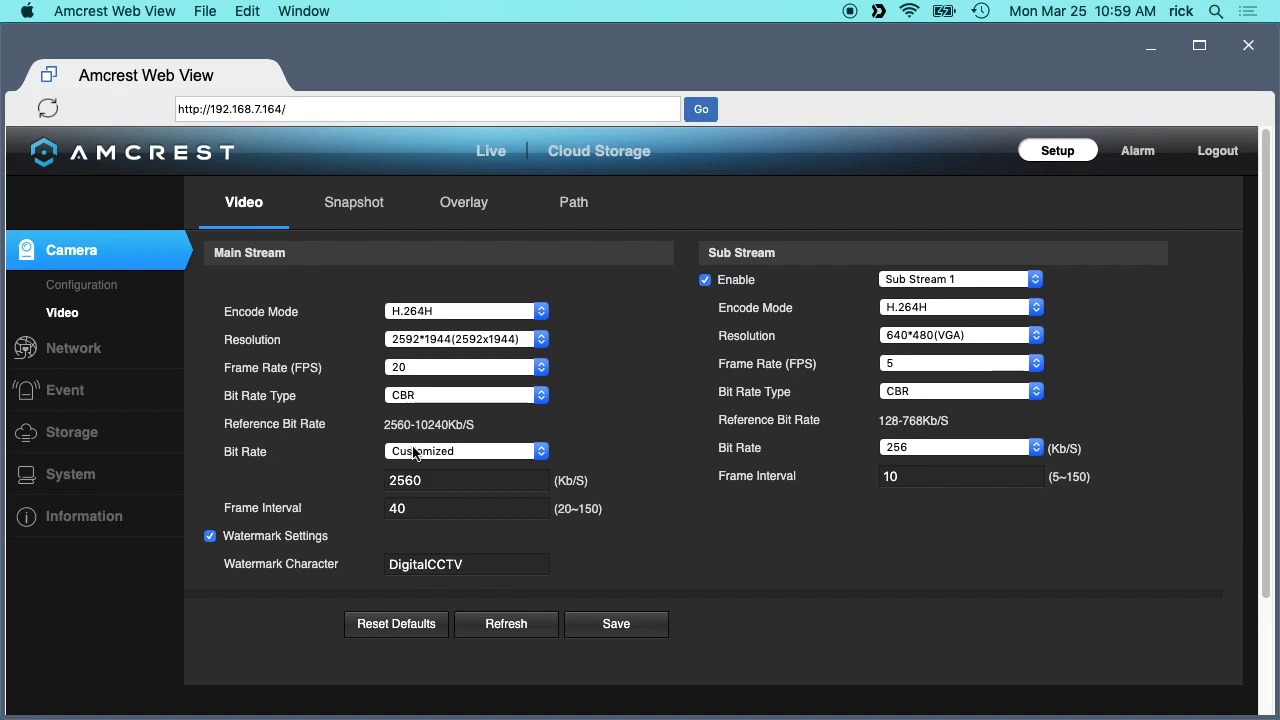
click(393, 619)
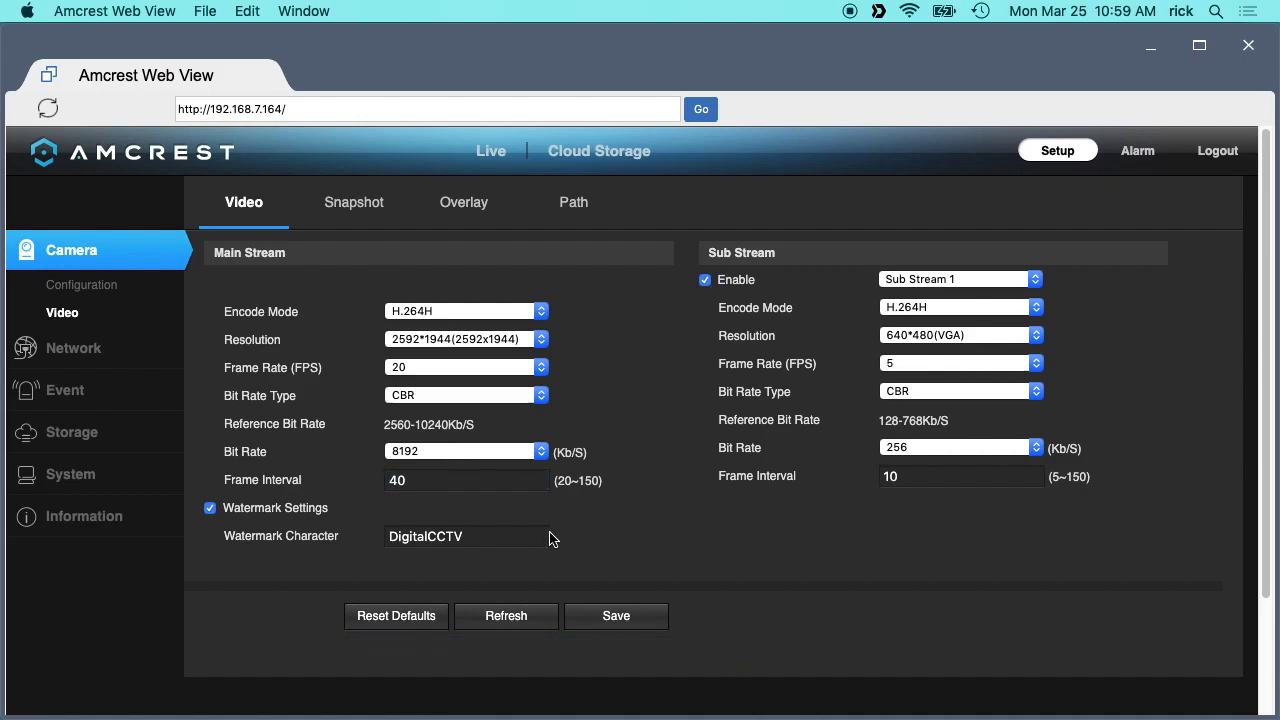
click(456, 454)
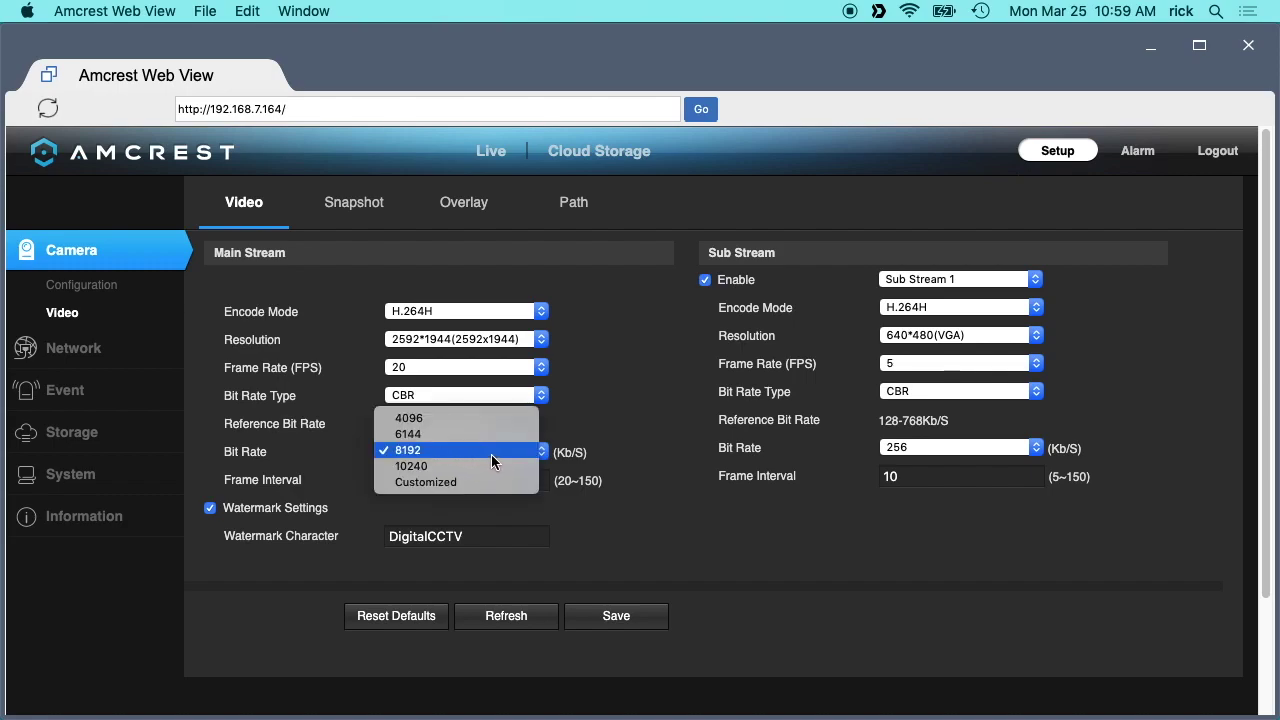
click(491, 451)
click(620, 616)
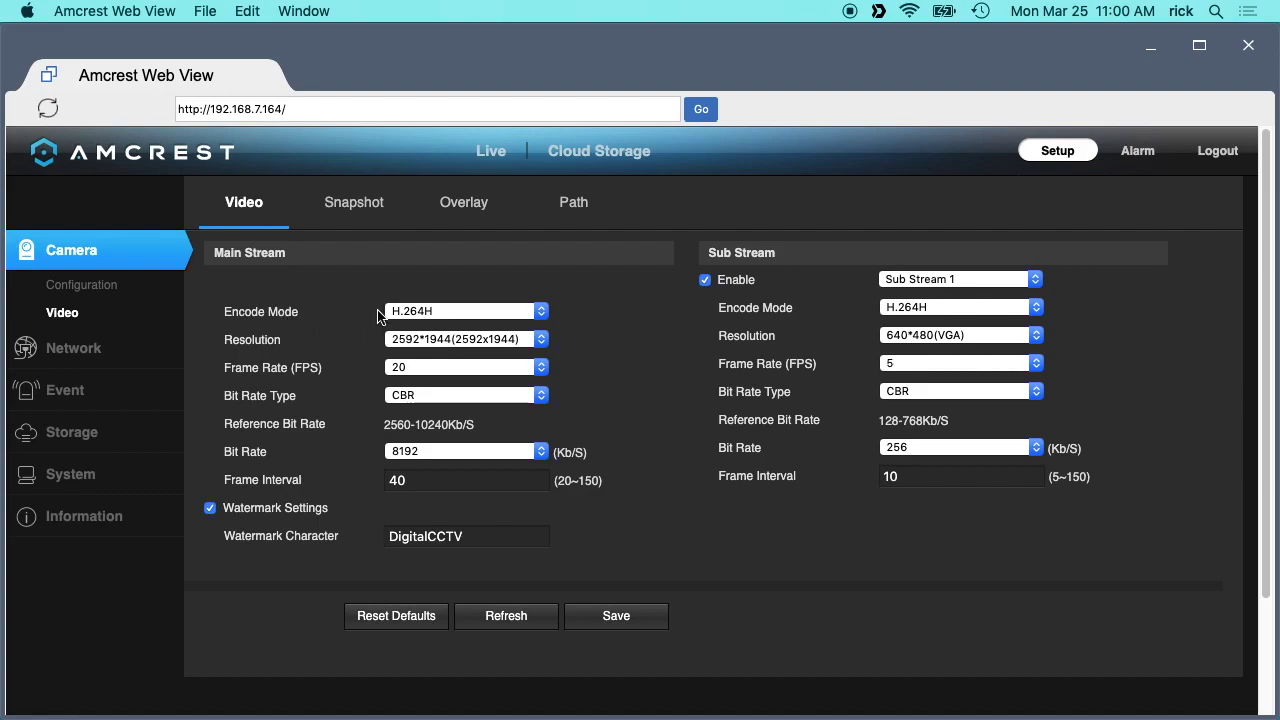
Check main-stream settings stay H.264H, unchanged resolution, 20 fps, CBR, frame interval 40.
click(406, 314)
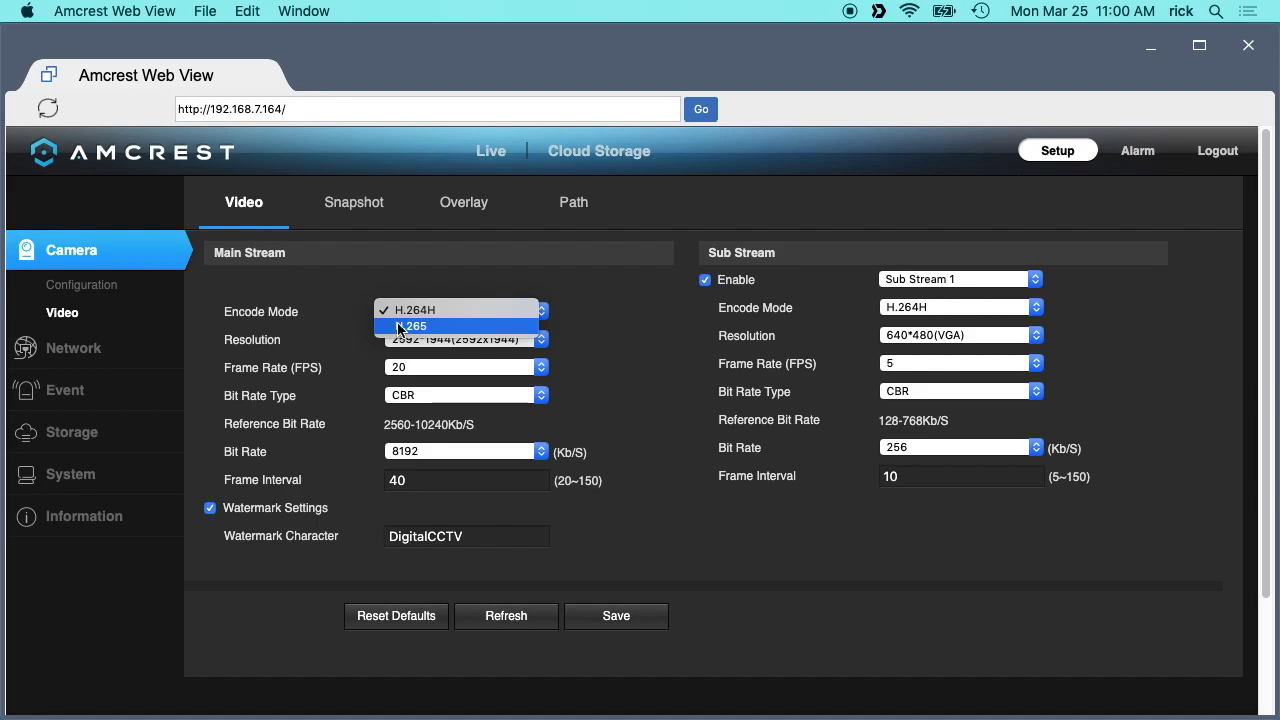
click(430, 345)
click(427, 341)
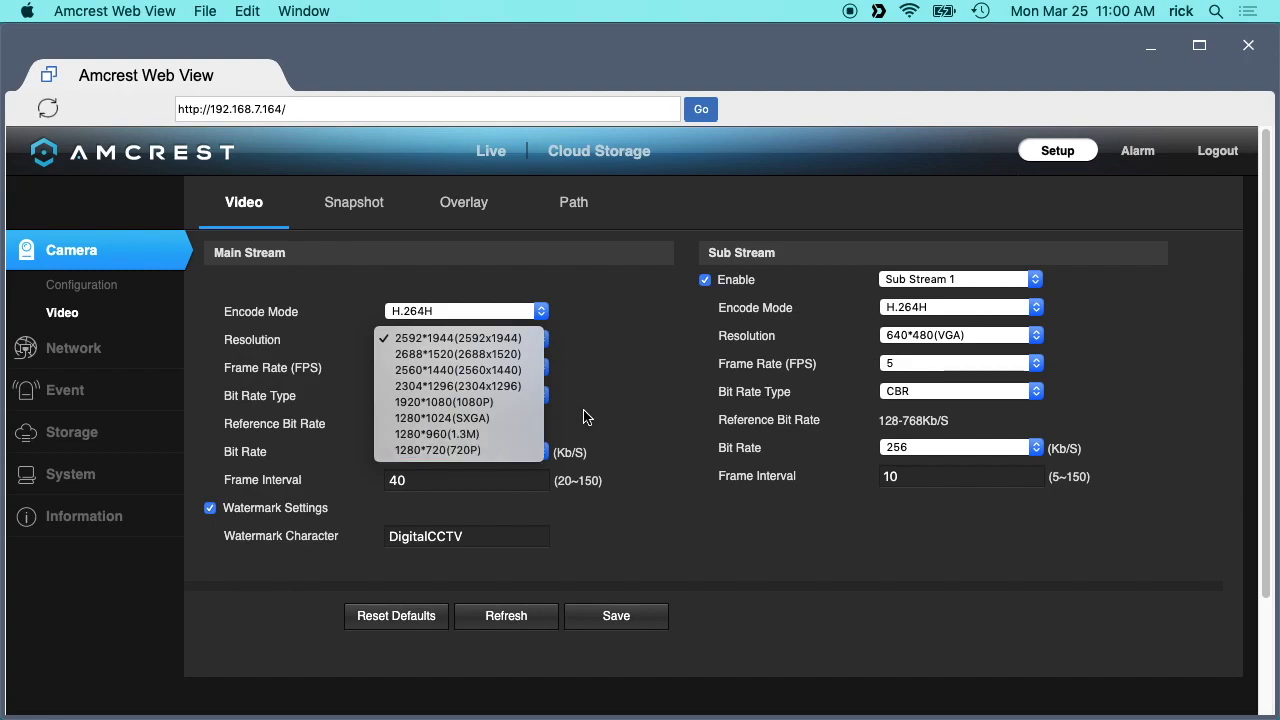
click(608, 360)
click(400, 367)
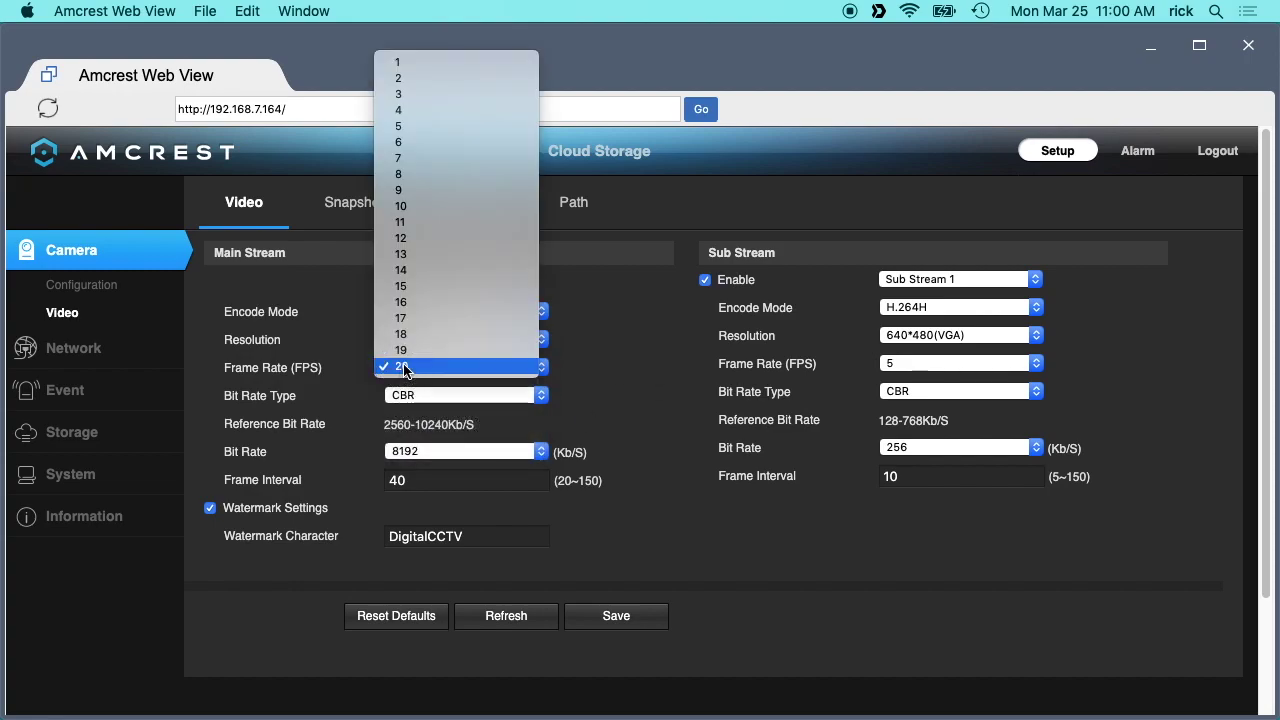
click(617, 386)
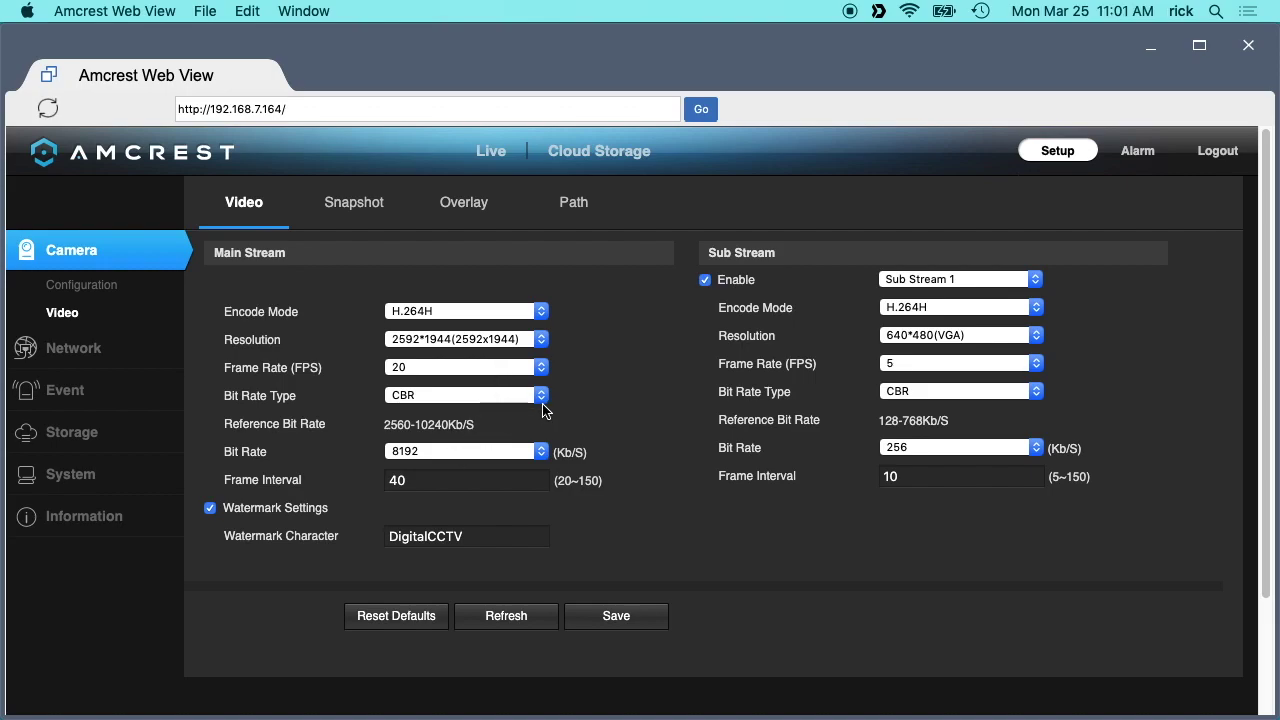
click(538, 396)
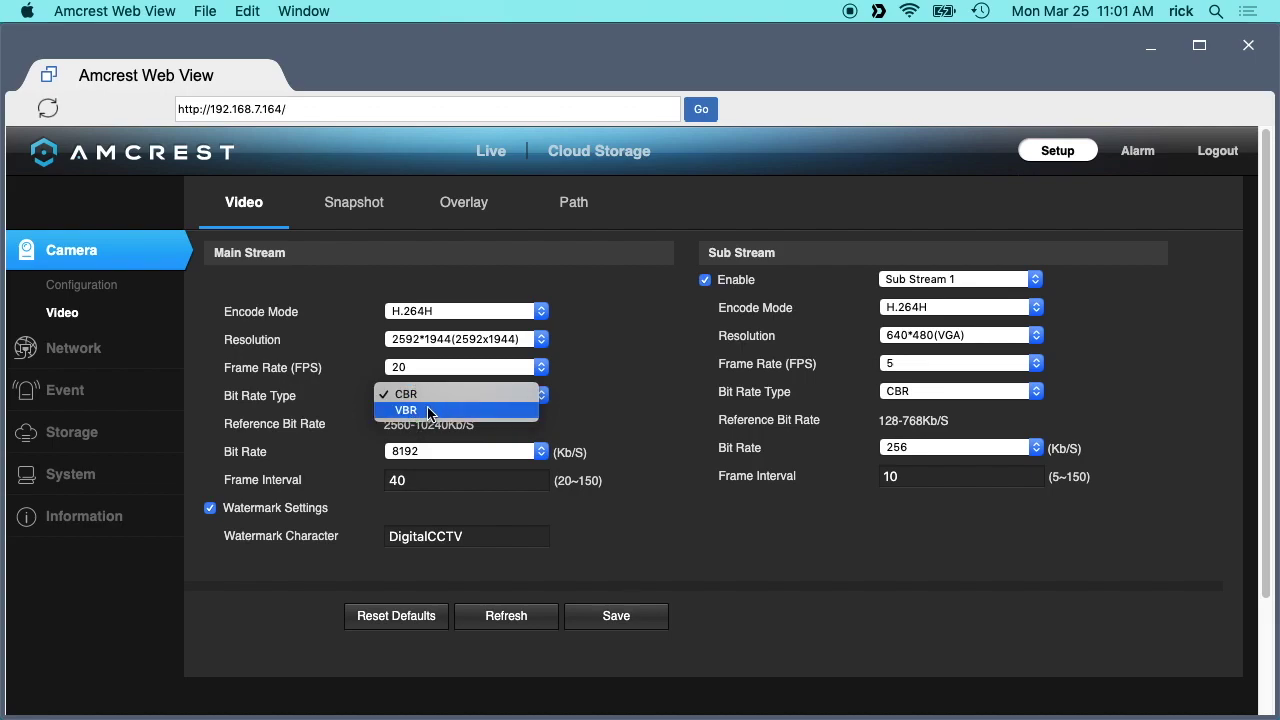
click(594, 391)
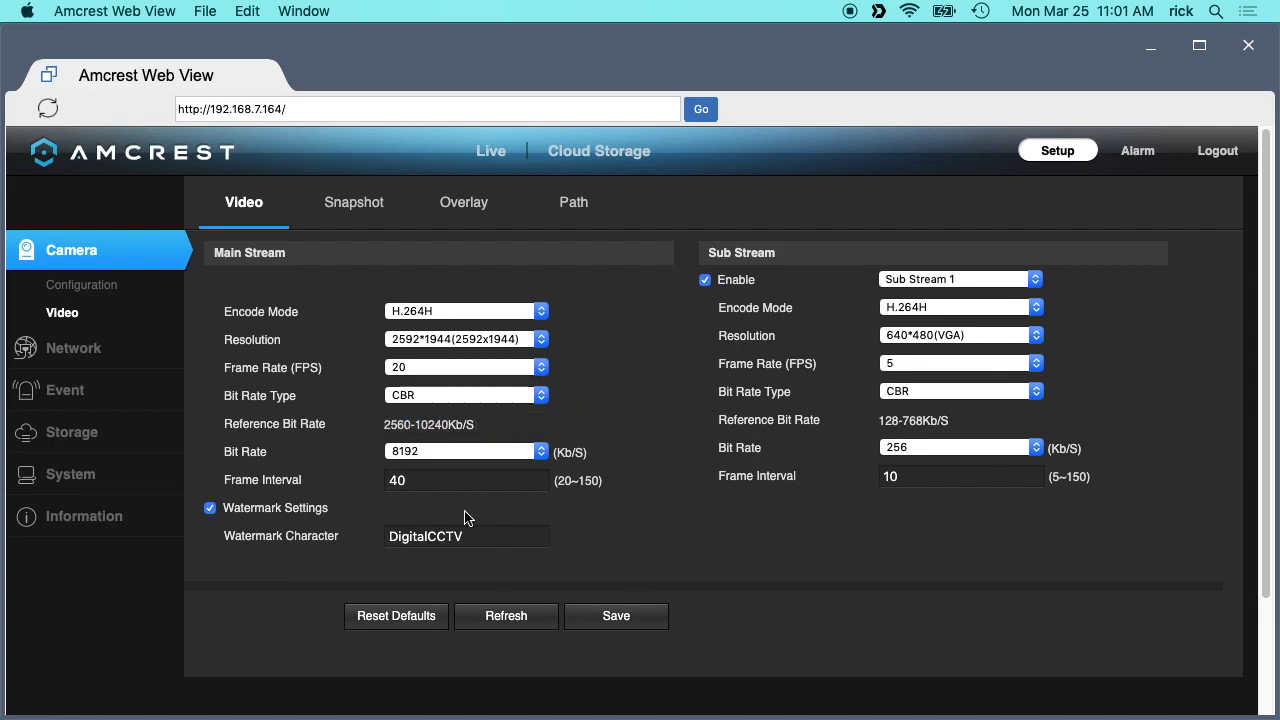
click(425, 477)
Compare Sub Stream 1 and Sub Stream 2 resolutions, keeping 640*480(VGA), and return to Sub Stream 1.
click(916, 282)
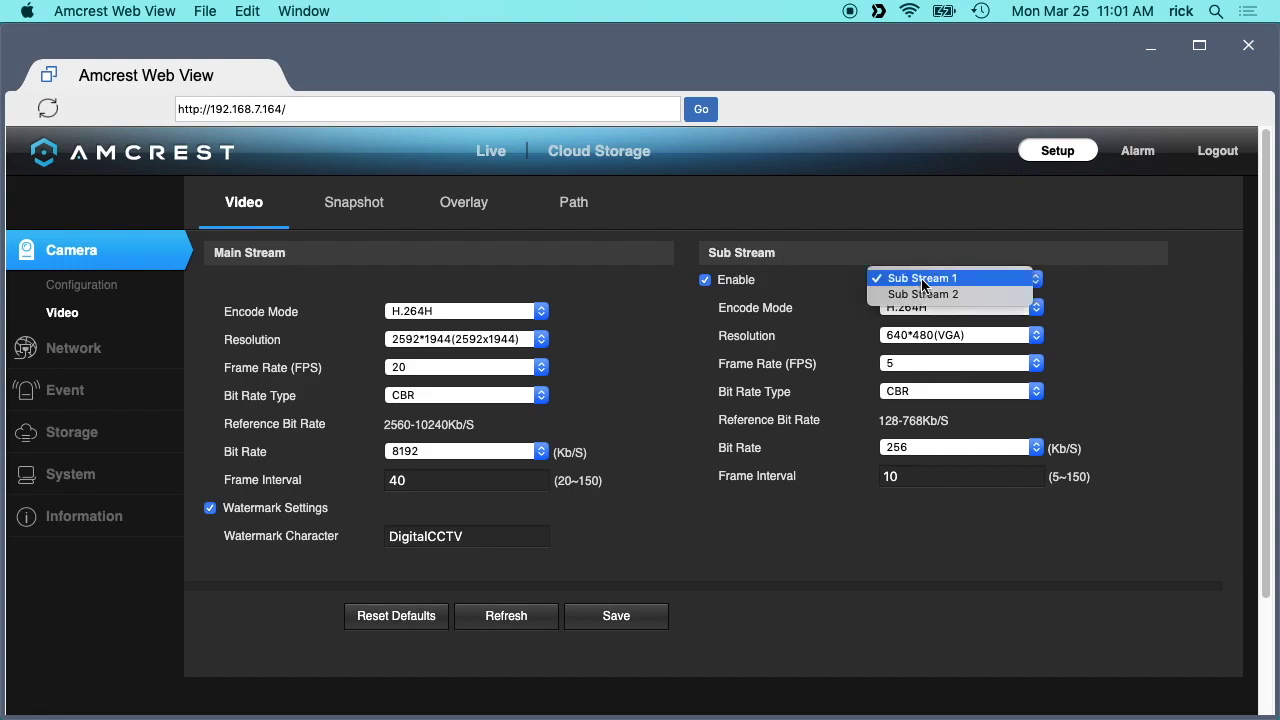
click(905, 340)
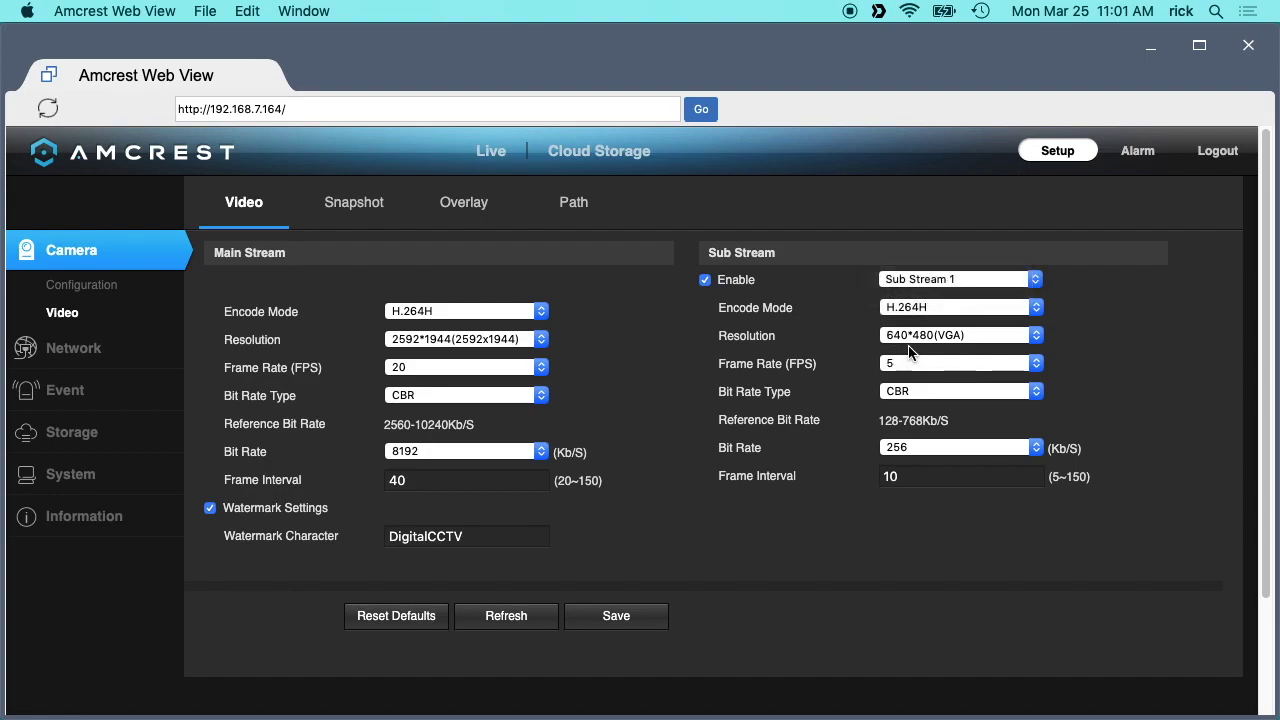
click(903, 338)
click(901, 339)
click(915, 284)
click(919, 294)
click(925, 338)
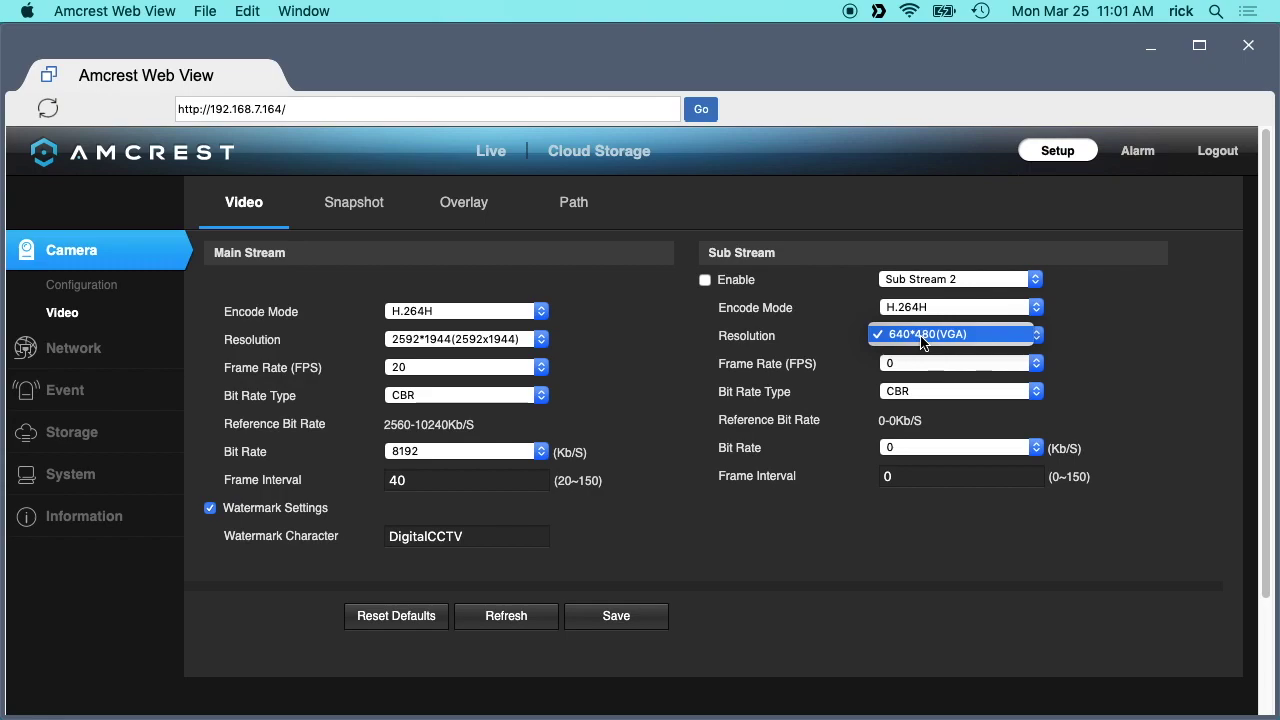
click(925, 338)
click(940, 282)
click(920, 261)
Confirm Sub Stream 1 keeps H.264H, 5 fps, CBR and 256 bit rate.
click(909, 308)
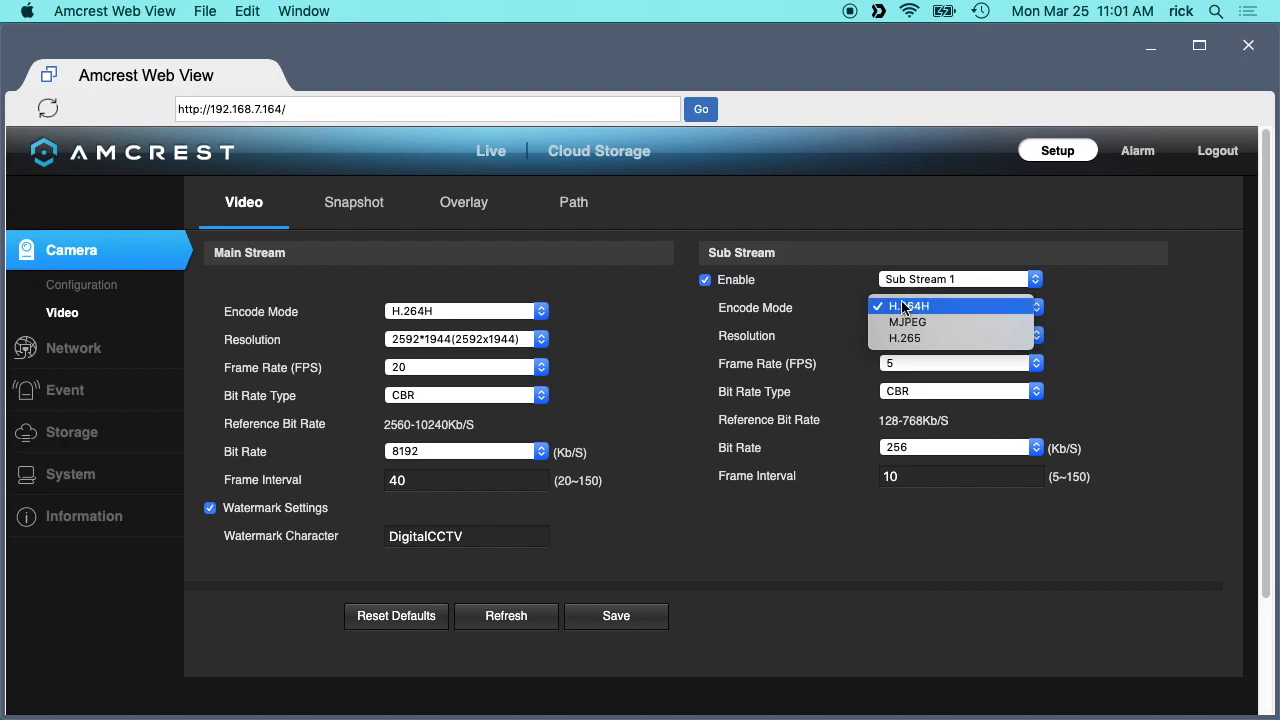
click(856, 318)
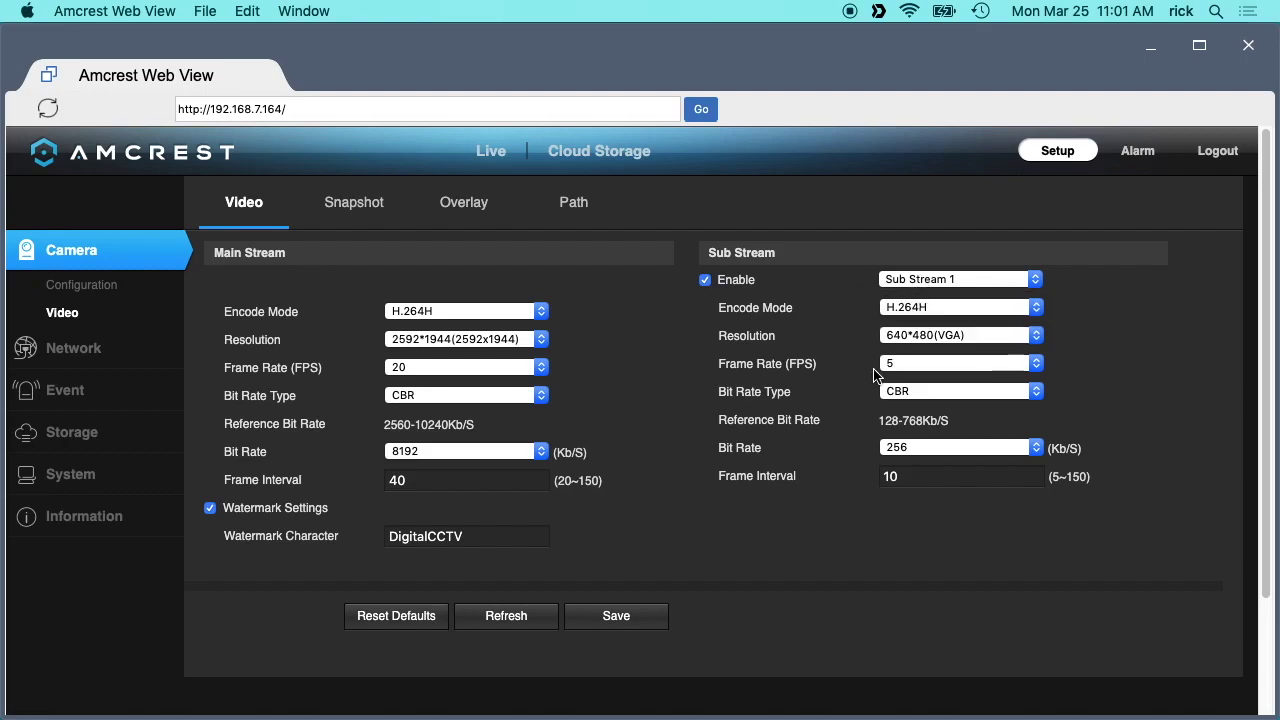
click(885, 368)
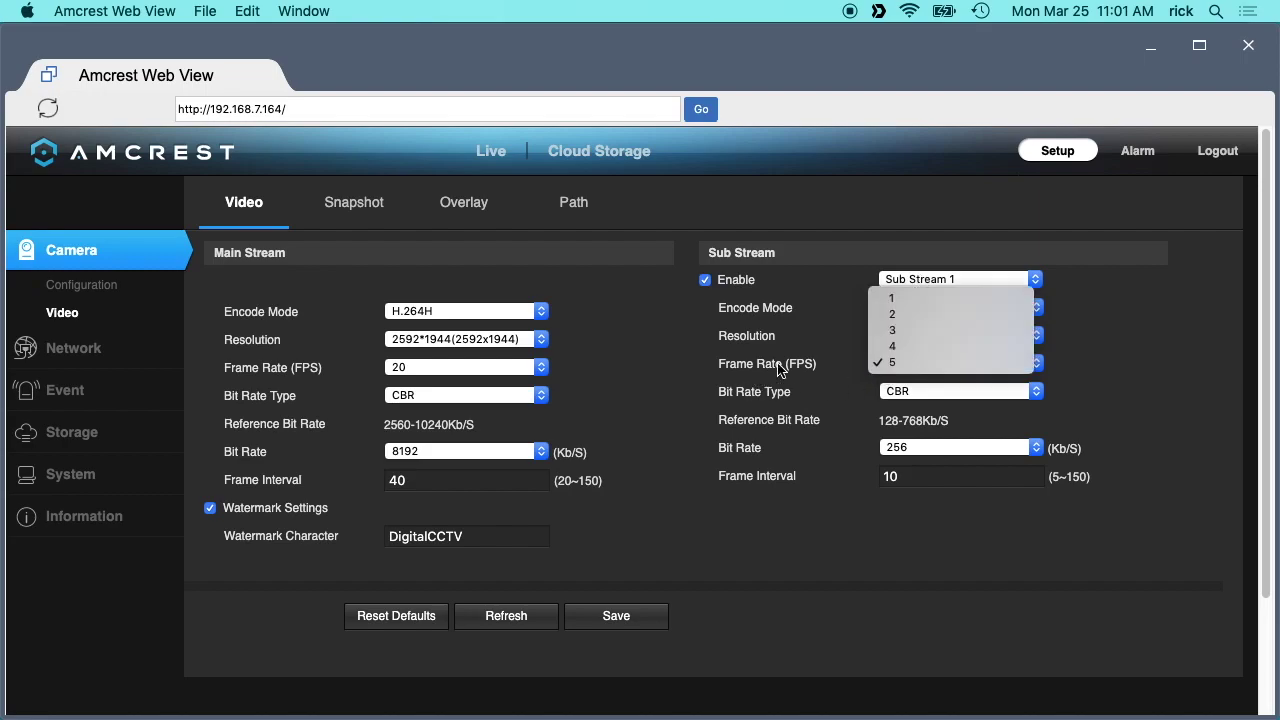
click(905, 362)
click(915, 391)
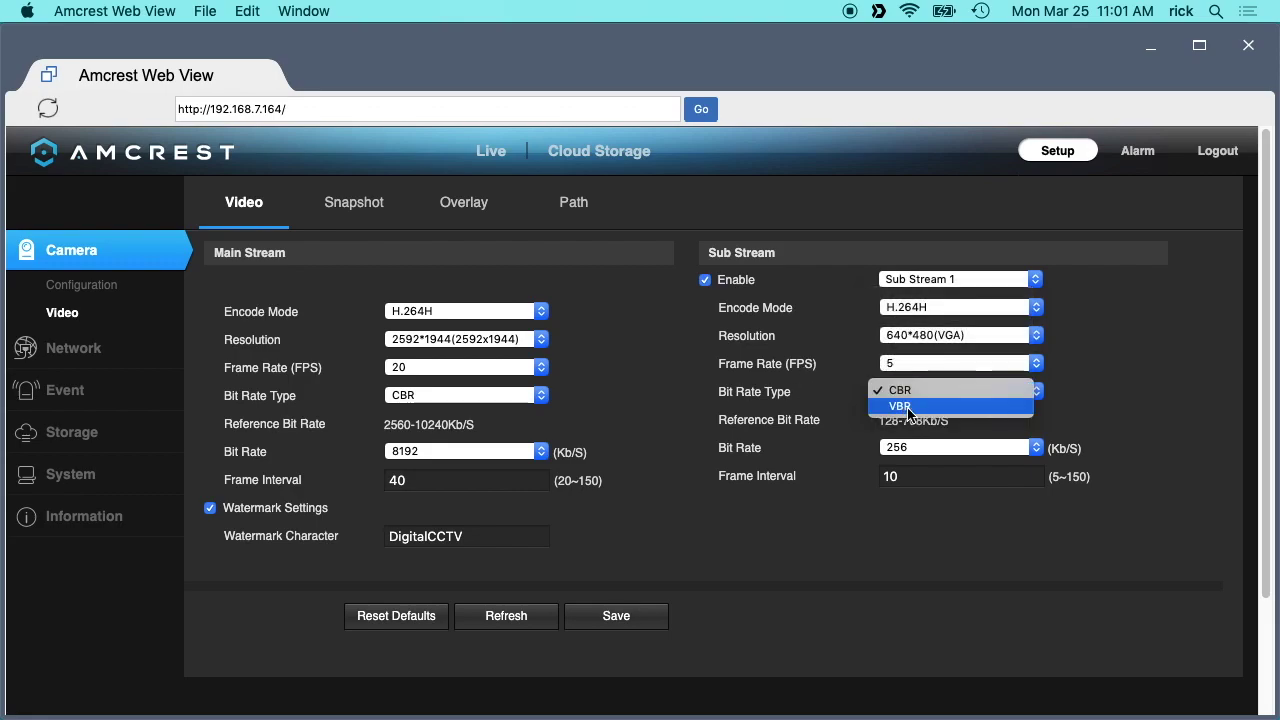
click(871, 433)
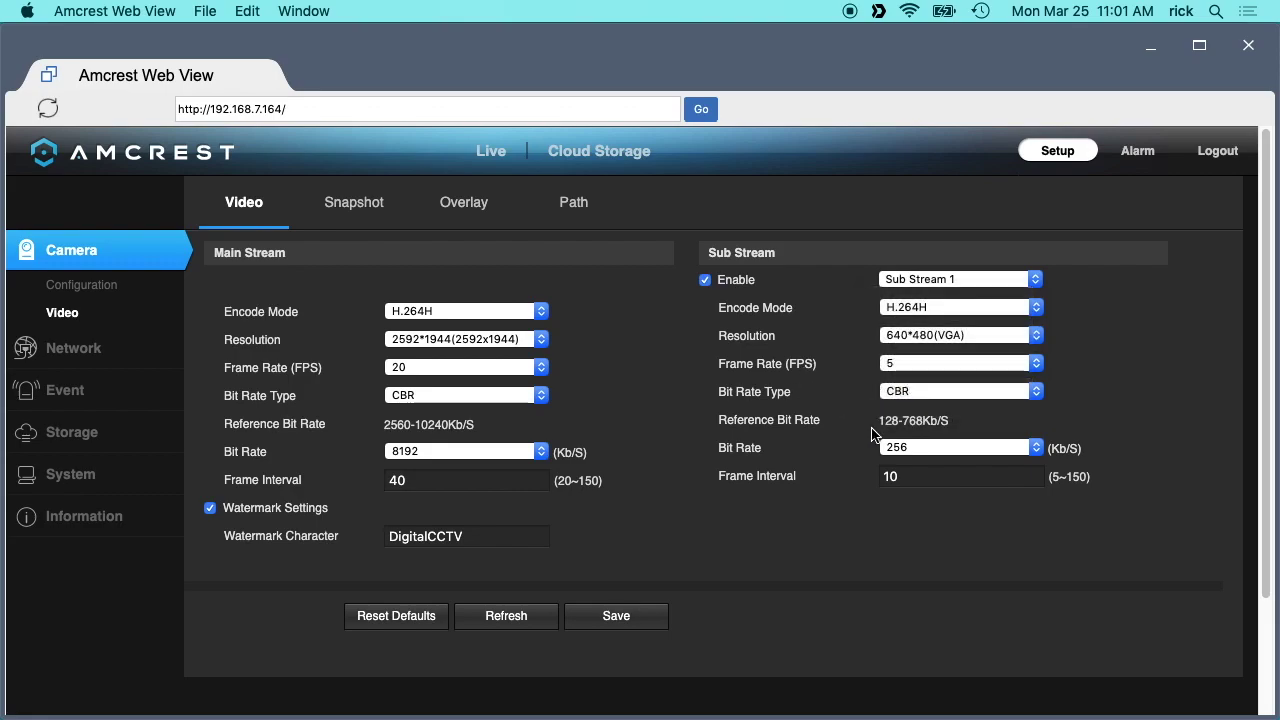
click(945, 448)
click(1142, 443)
click(924, 279)
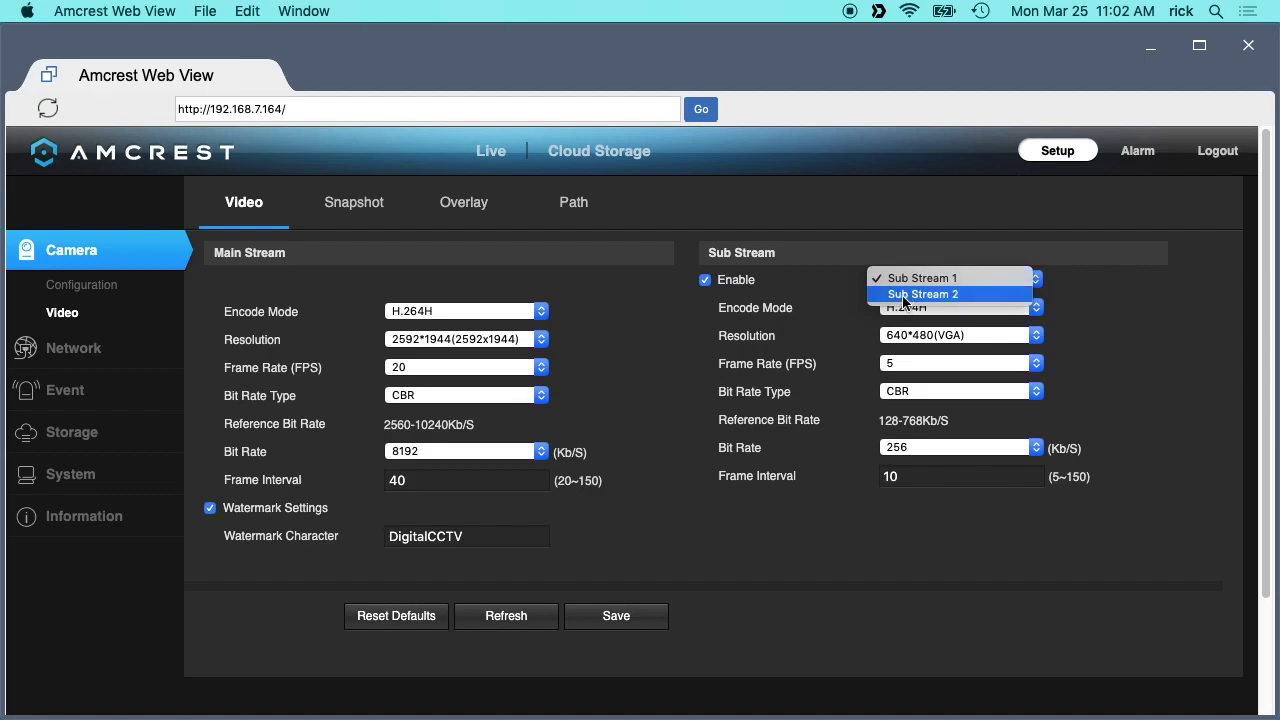
click(898, 238)
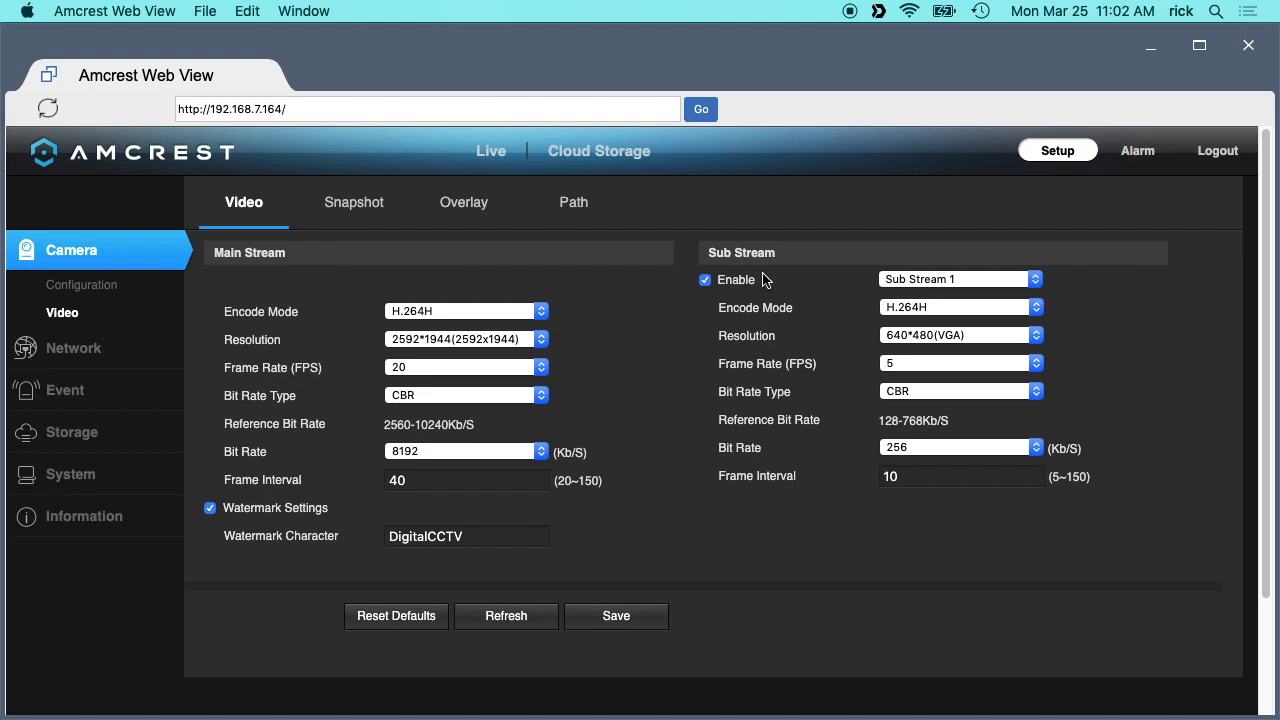
click(361, 214)
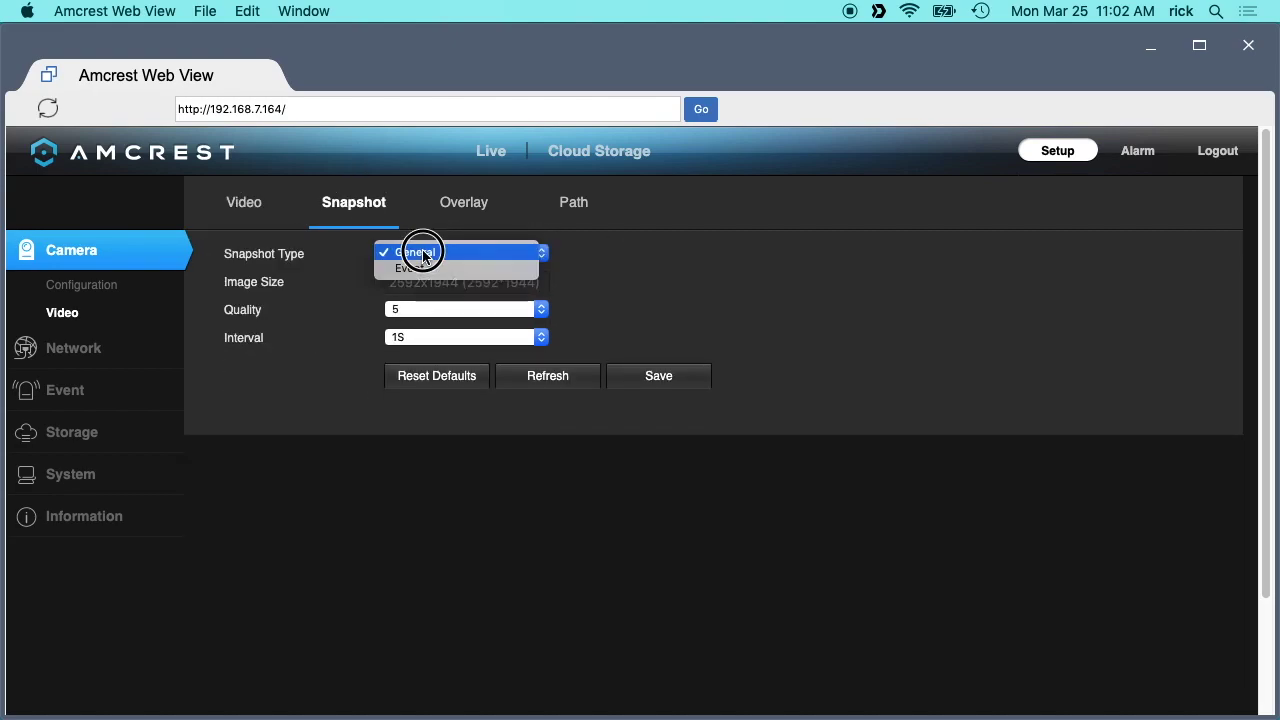
Confirm snapshot settings stay General type, quality 5 and 1S interval.
click(422, 253)
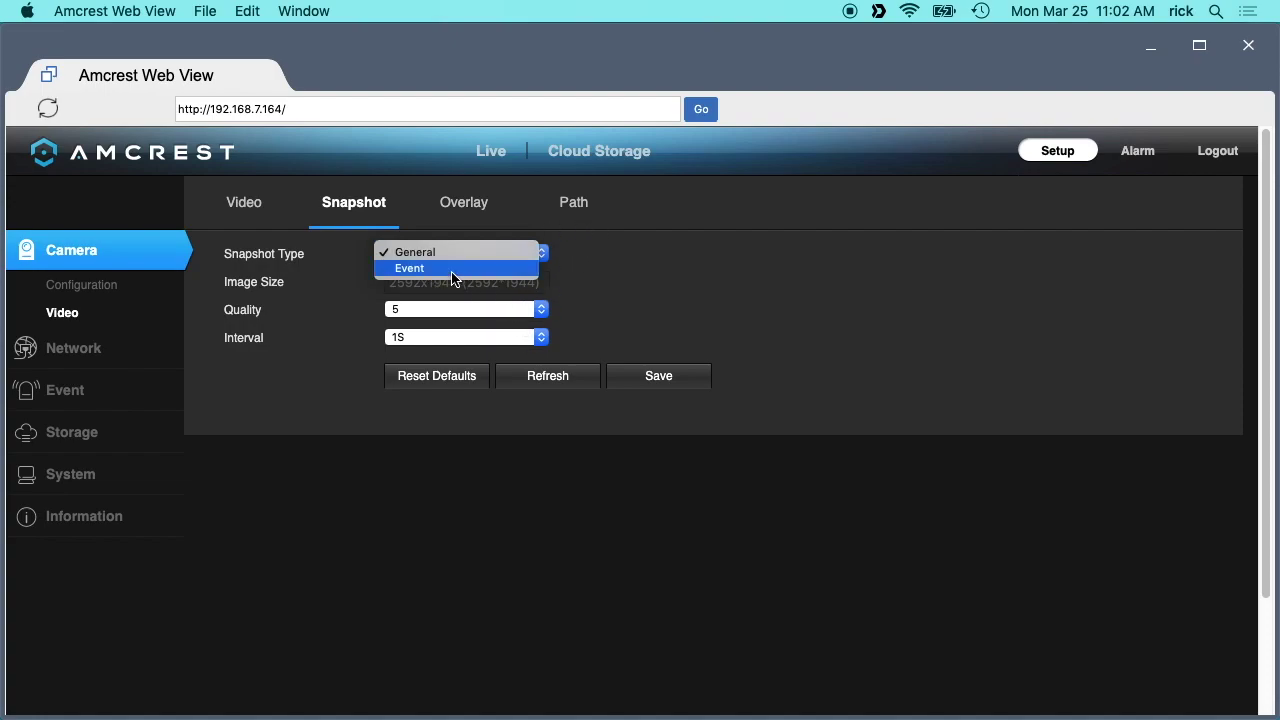
click(628, 257)
click(426, 311)
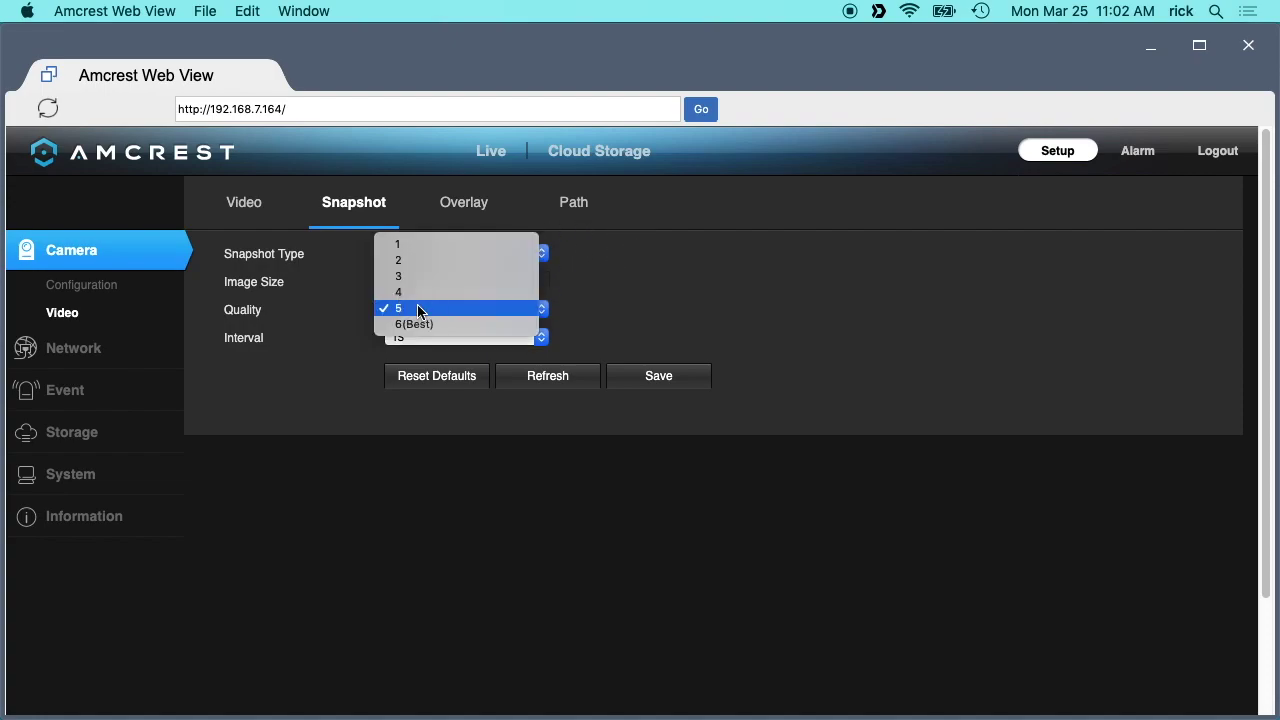
click(670, 322)
click(505, 337)
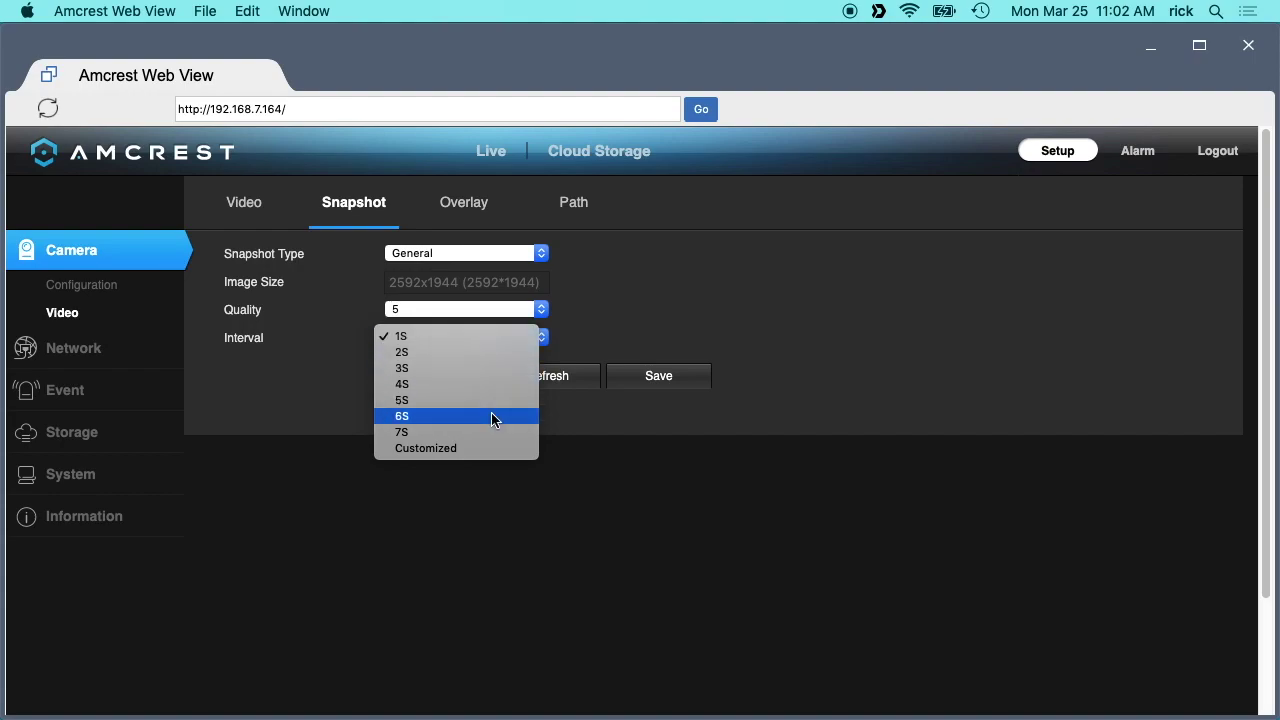
click(694, 229)
click(443, 212)
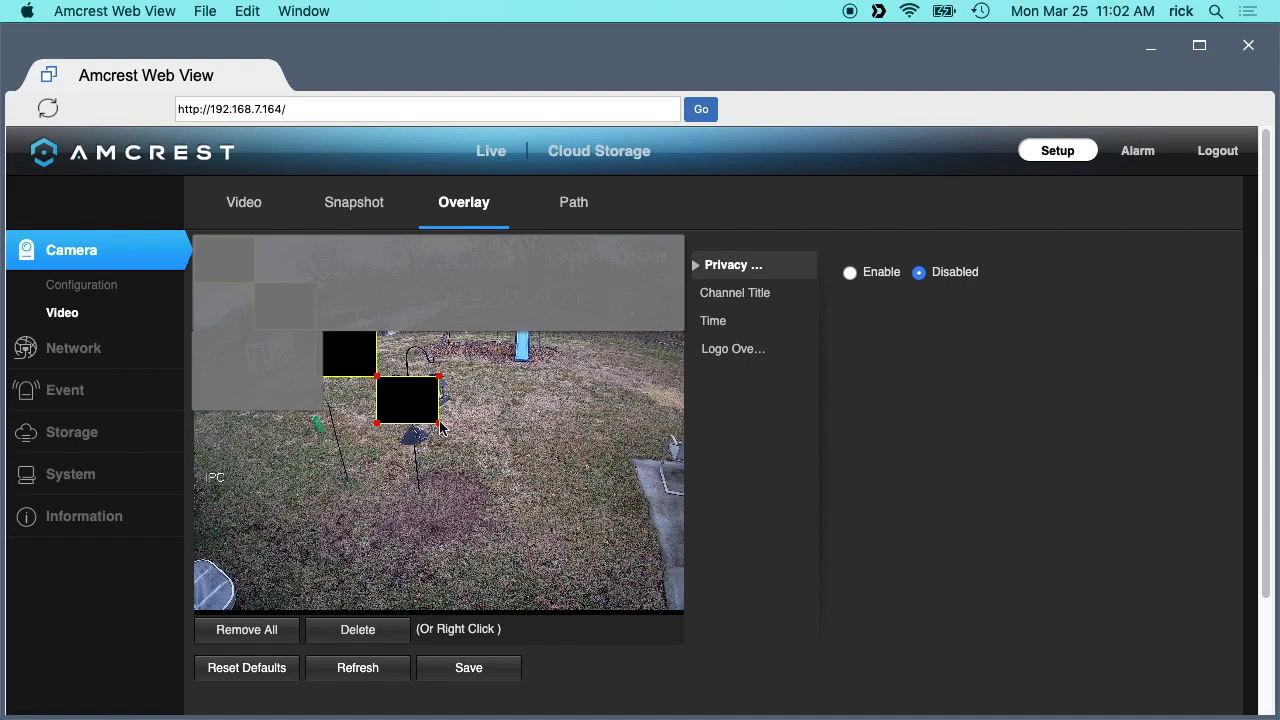
Change the channel title overlay from IPC to Backyard and review the Time and Logo overlays.
click(712, 293)
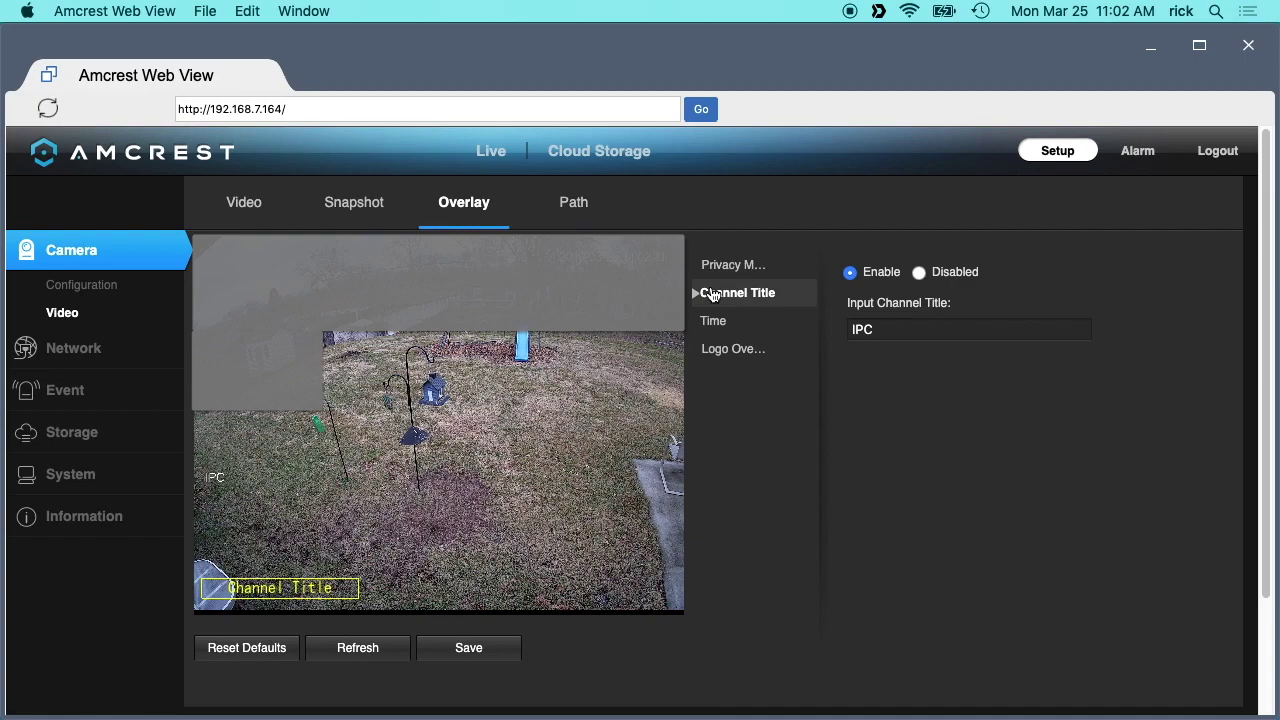
drag(886, 331, 836, 320)
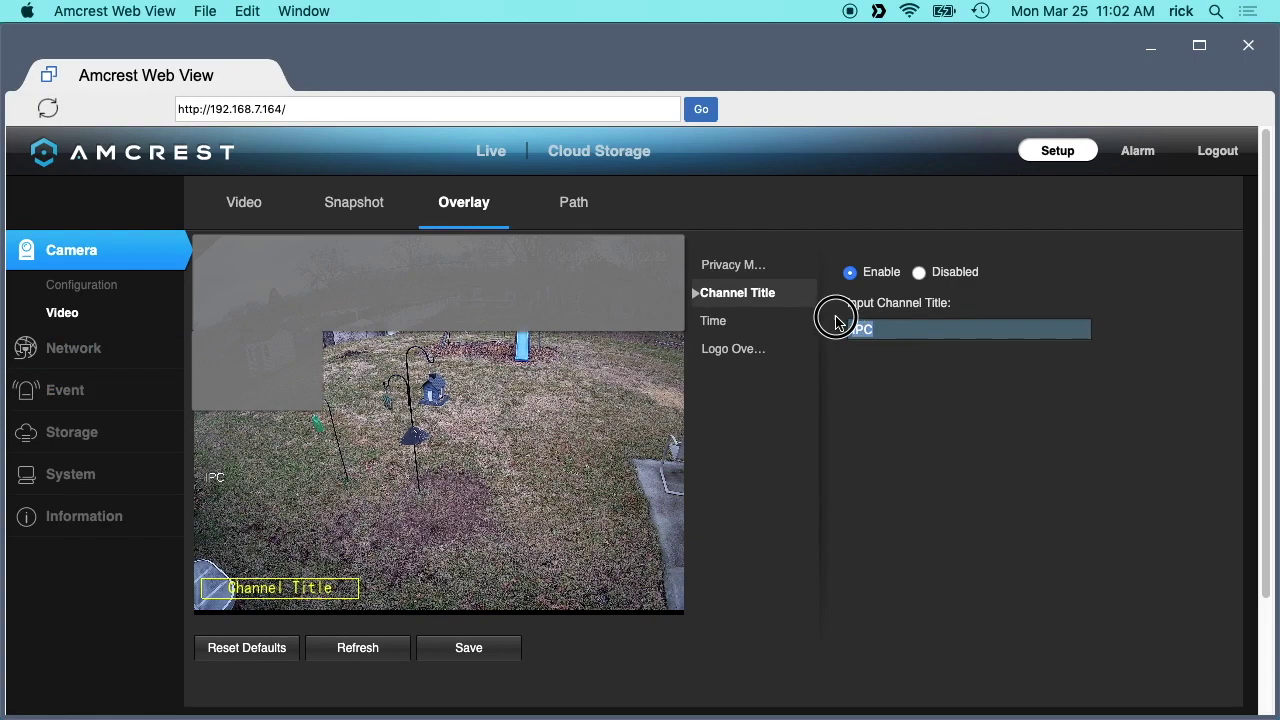
text(Backyard)
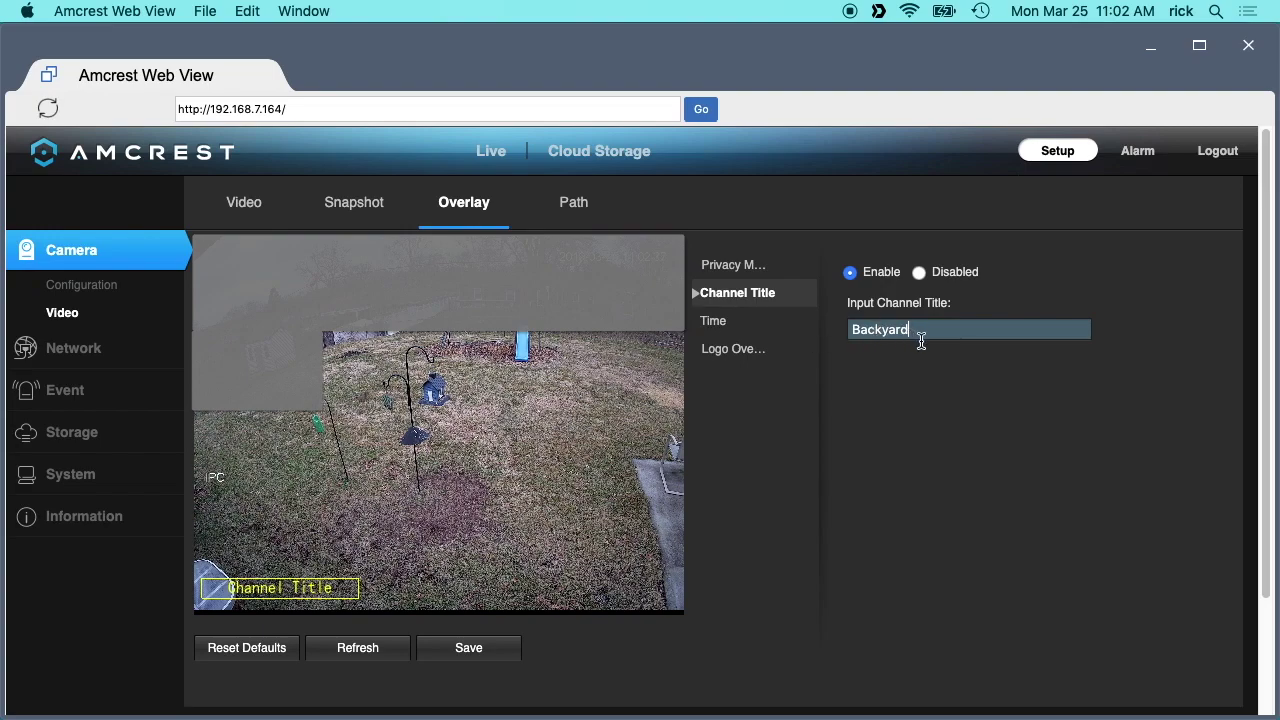
click(716, 323)
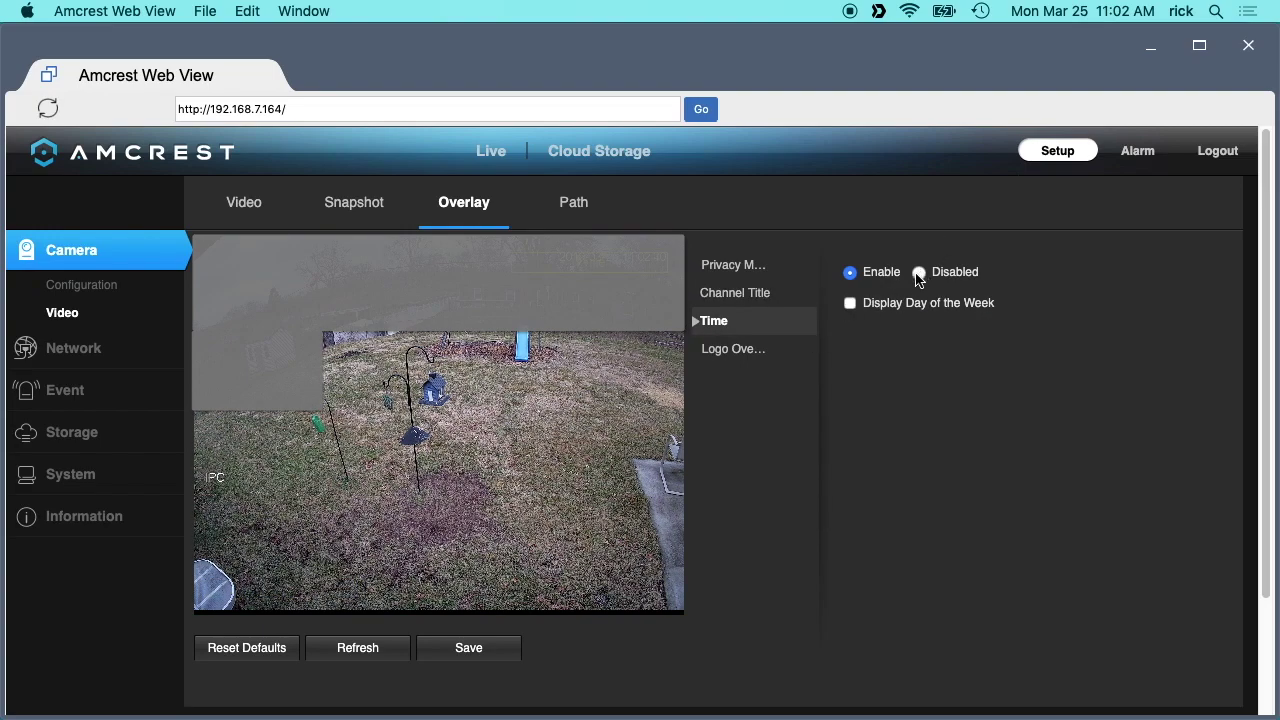
click(745, 356)
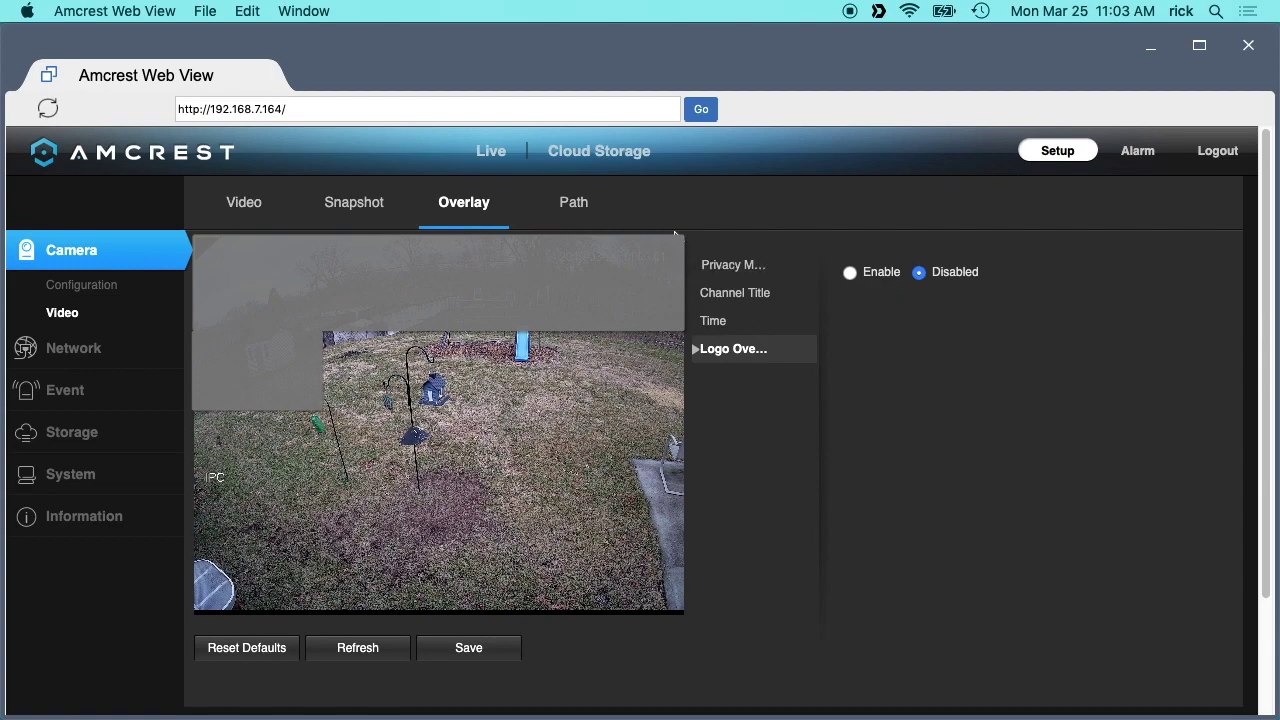
click(580, 205)
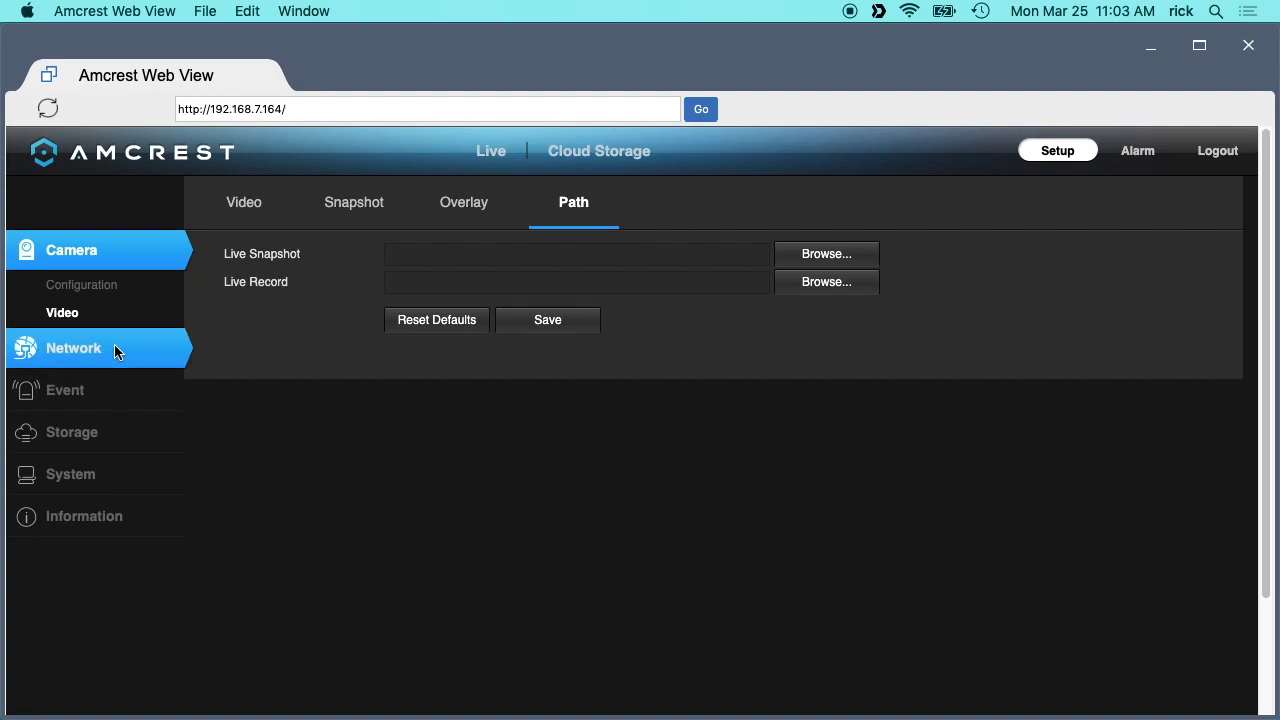
Review the Network TCP/IP, Connection and IP Filter settings.
click(90, 352)
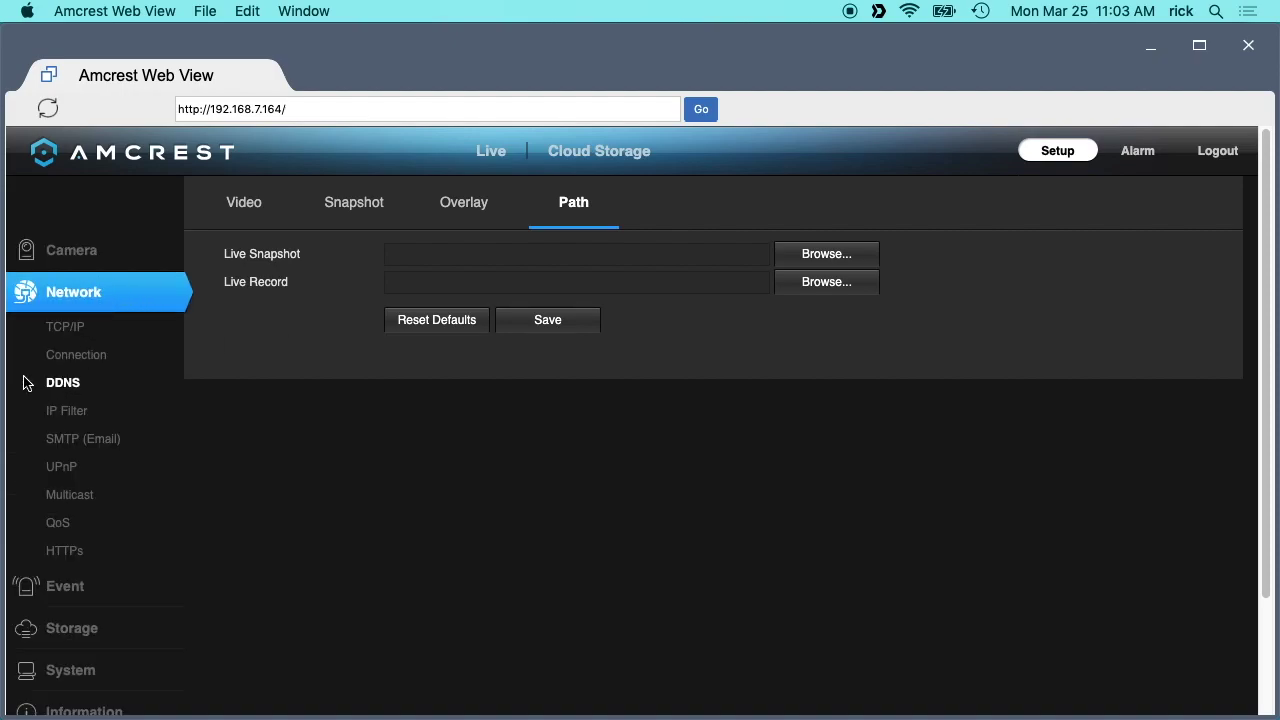
click(63, 328)
click(81, 352)
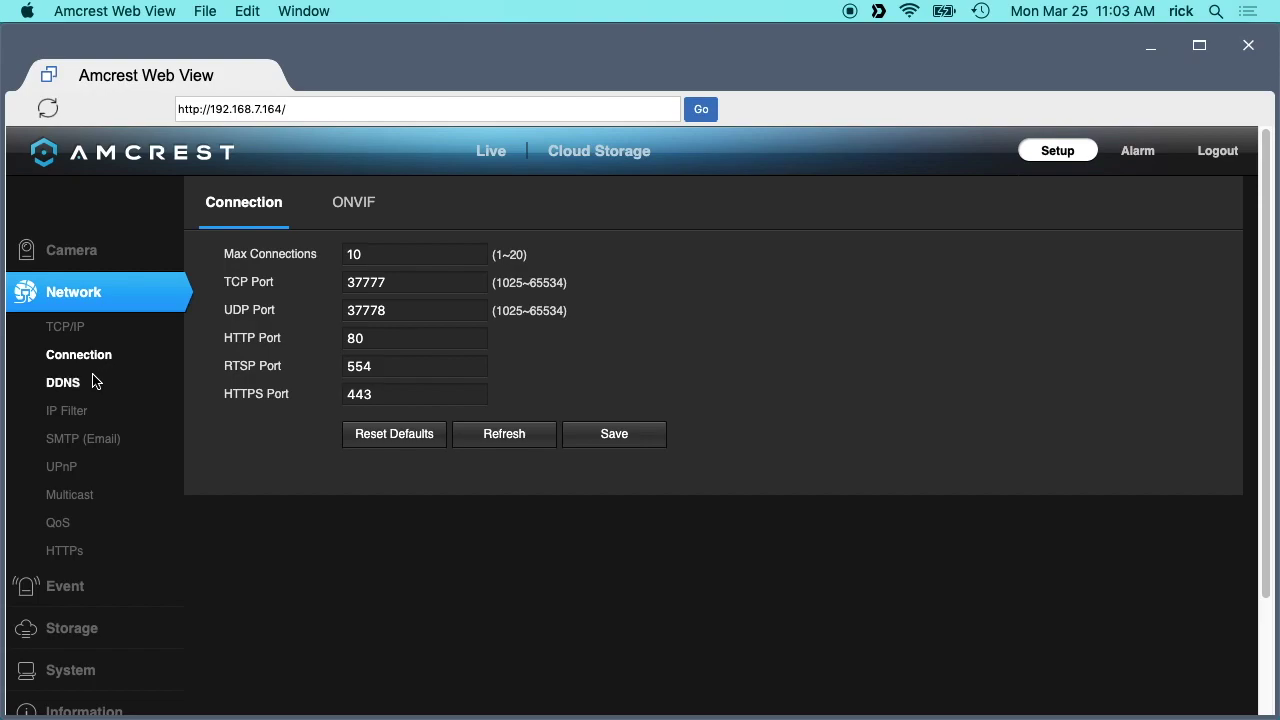
click(66, 410)
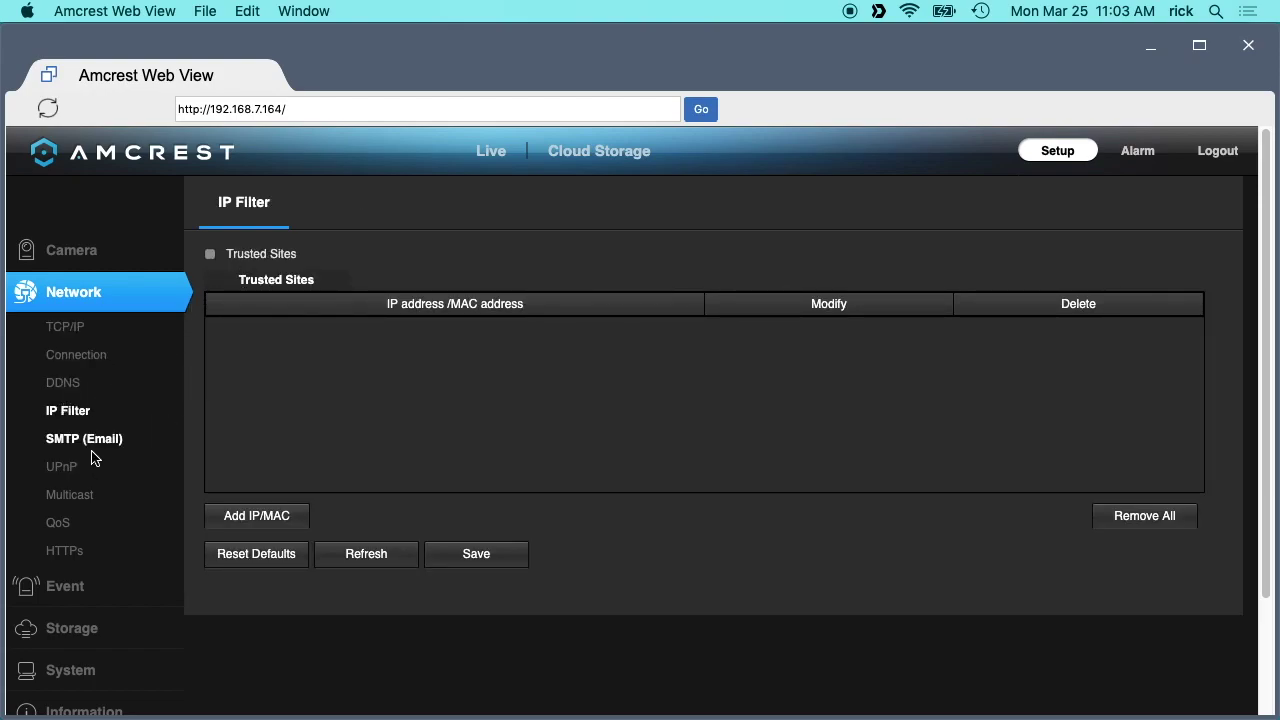
Apply the Google SMTP preset (smtp.gmail.com, SSL, port 465) to the email settings.
click(83, 438)
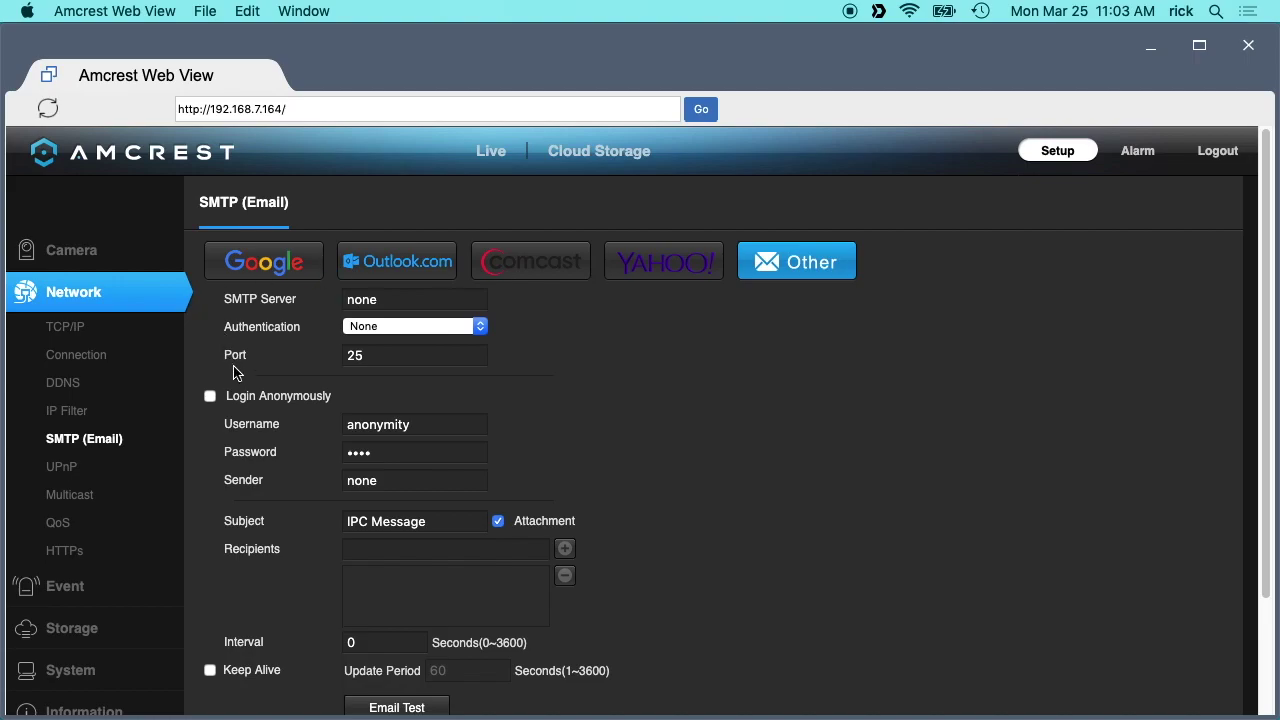
click(253, 262)
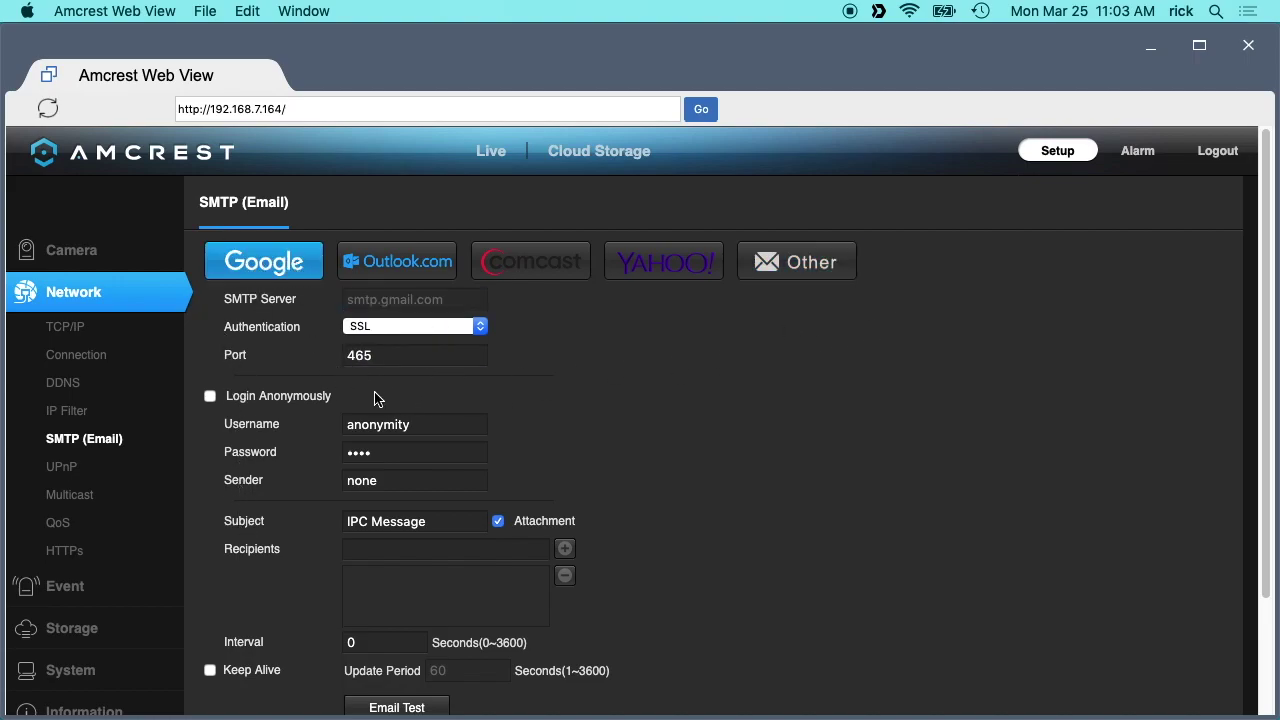
scroll(265, 487, down, 3)
scroll(265, 487, up, 3)
Review the UPnP, Multicast, QoS and HTTPs network settings.
click(62, 466)
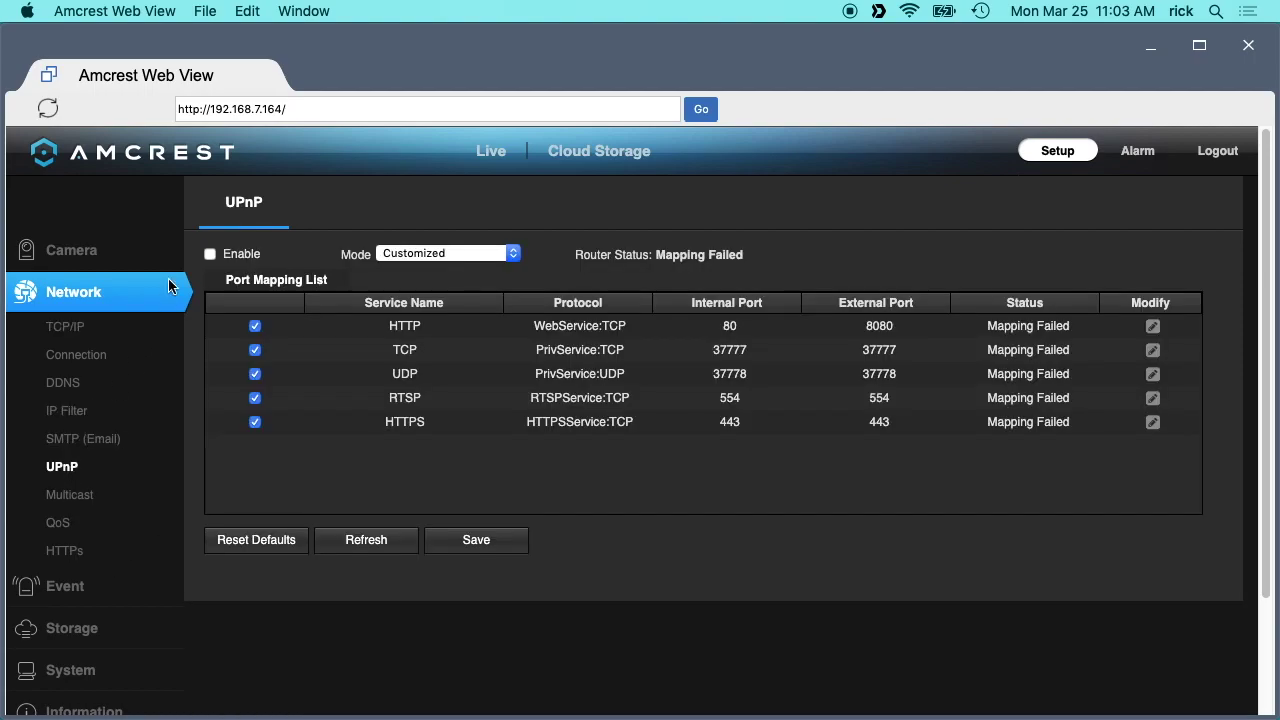
click(72, 494)
click(58, 523)
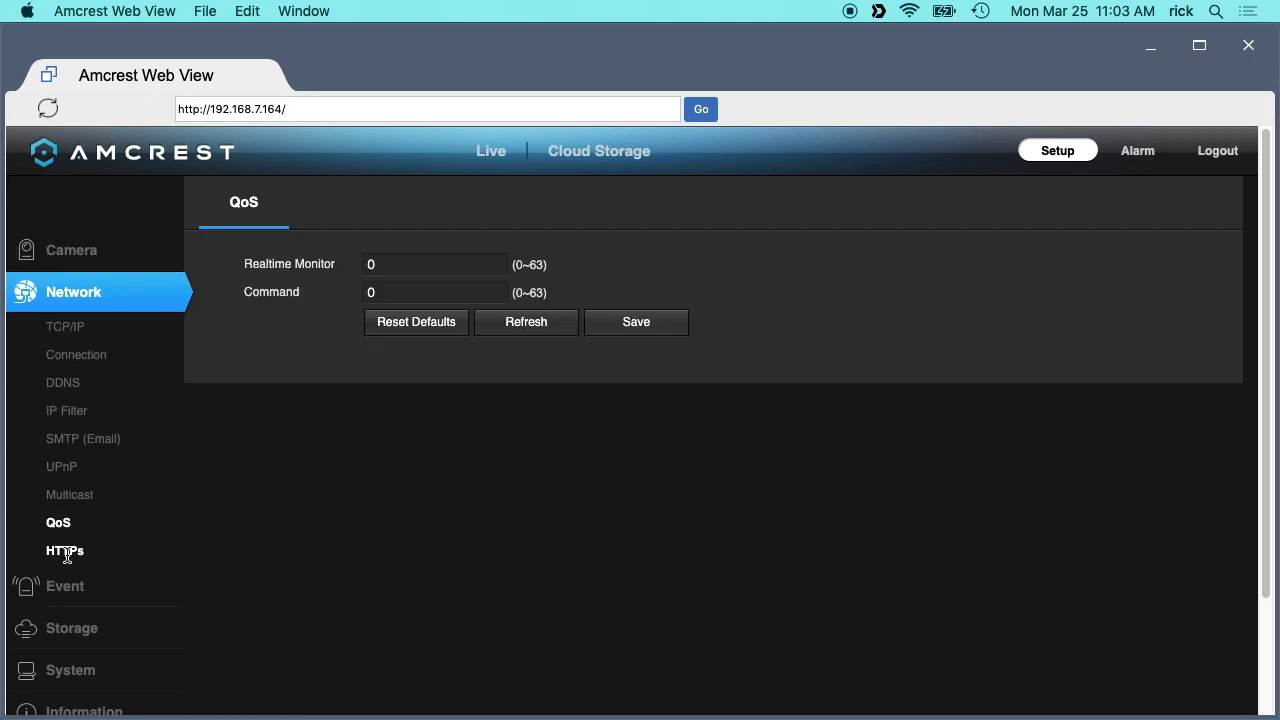
click(66, 552)
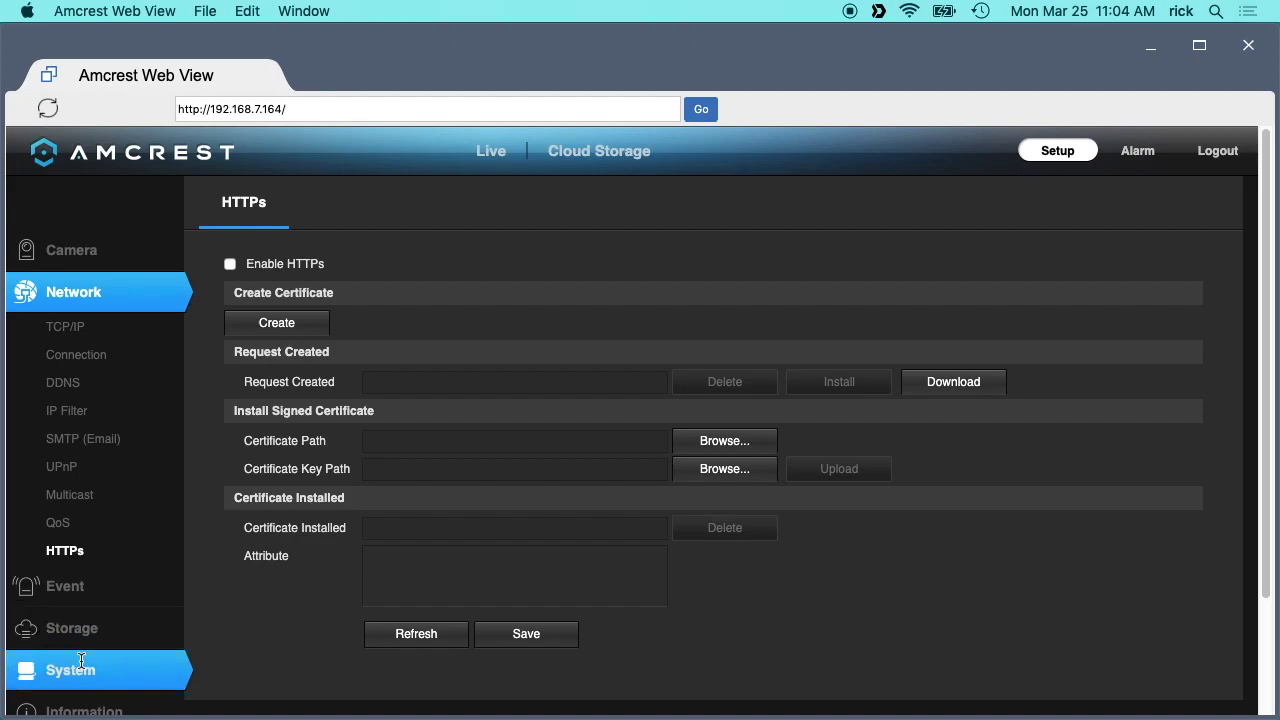
Open Event > Motion Detect, view its weekly schedule, and close it without changes.
click(65, 586)
click(71, 368)
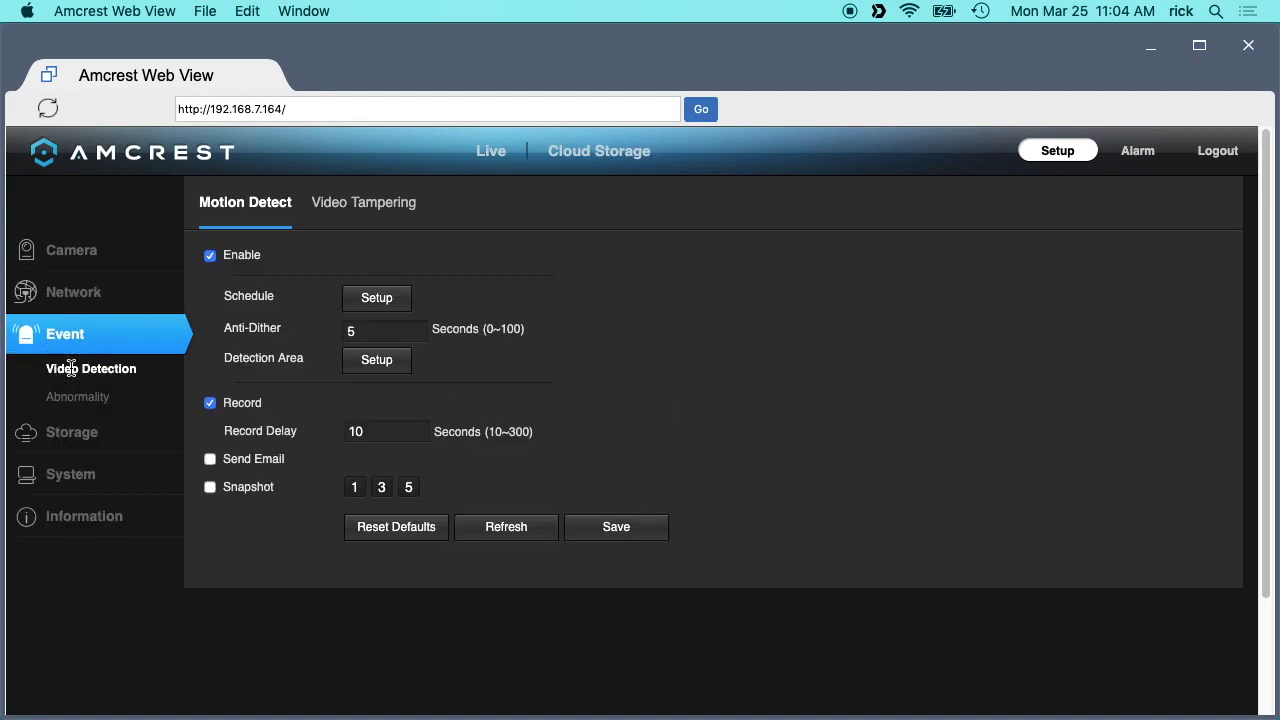
click(388, 300)
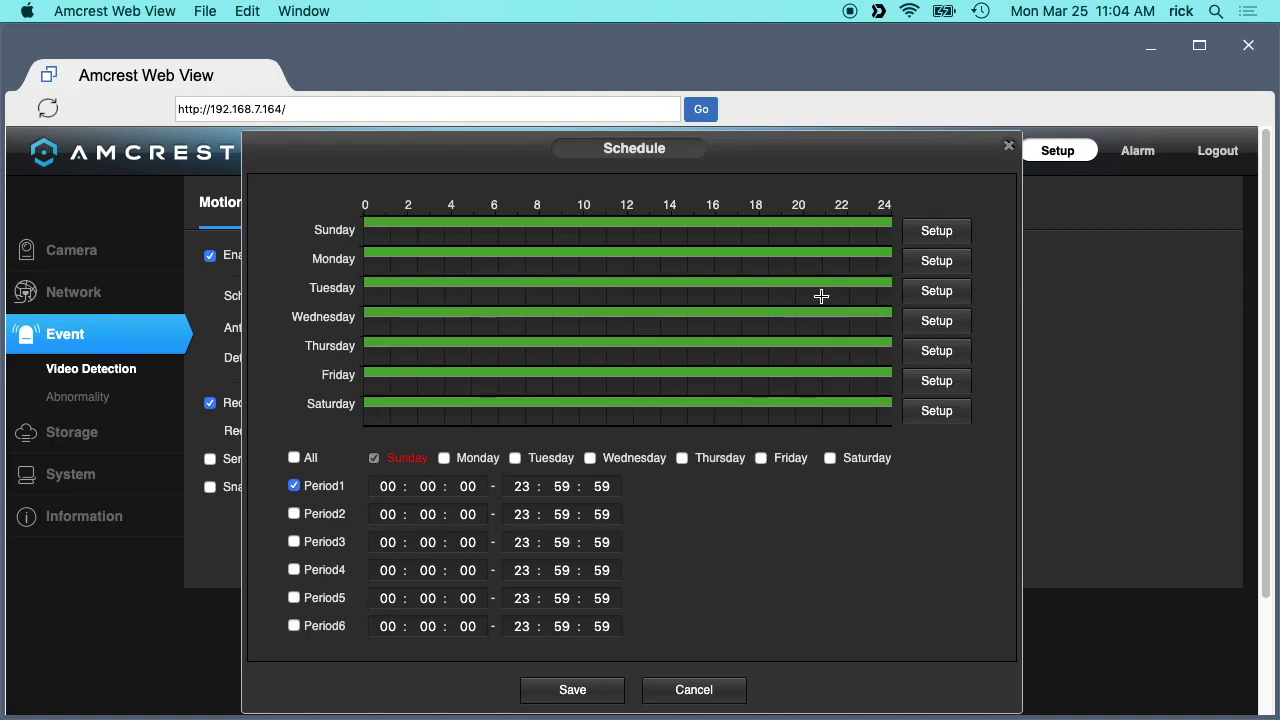
click(668, 694)
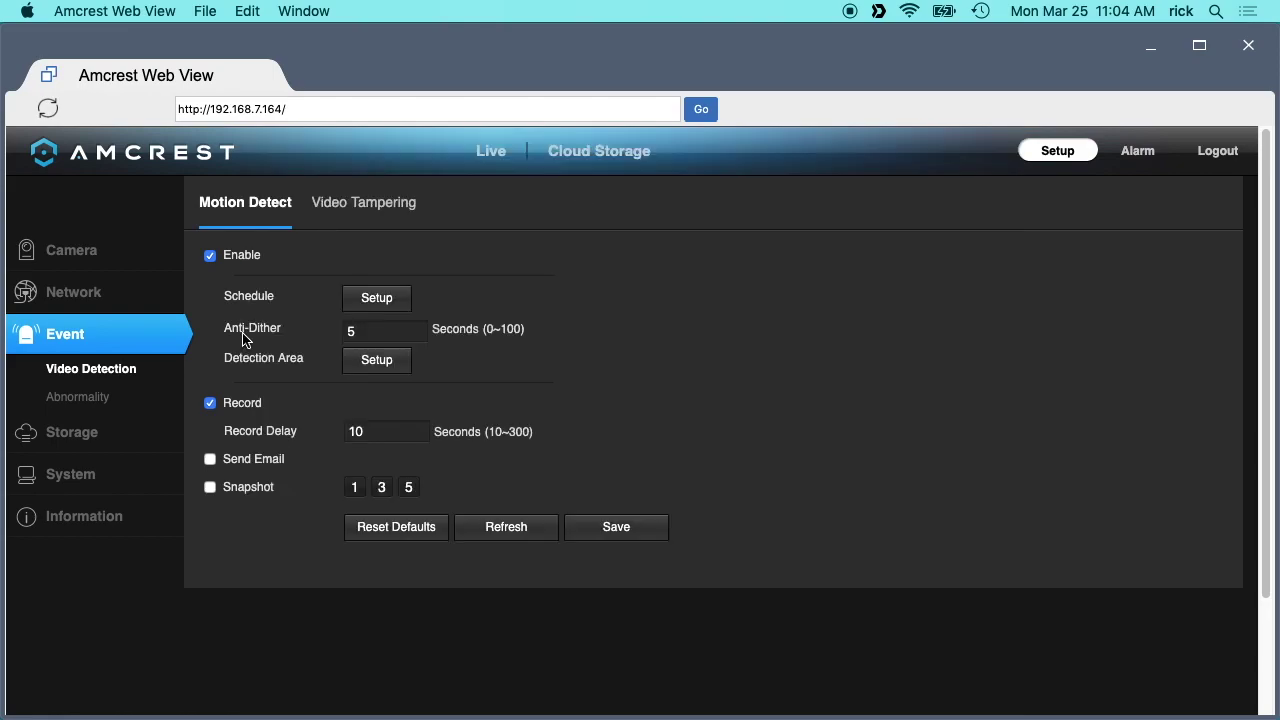
click(370, 331)
Repaint the motion detection area grid, then discard the area changes.
click(375, 365)
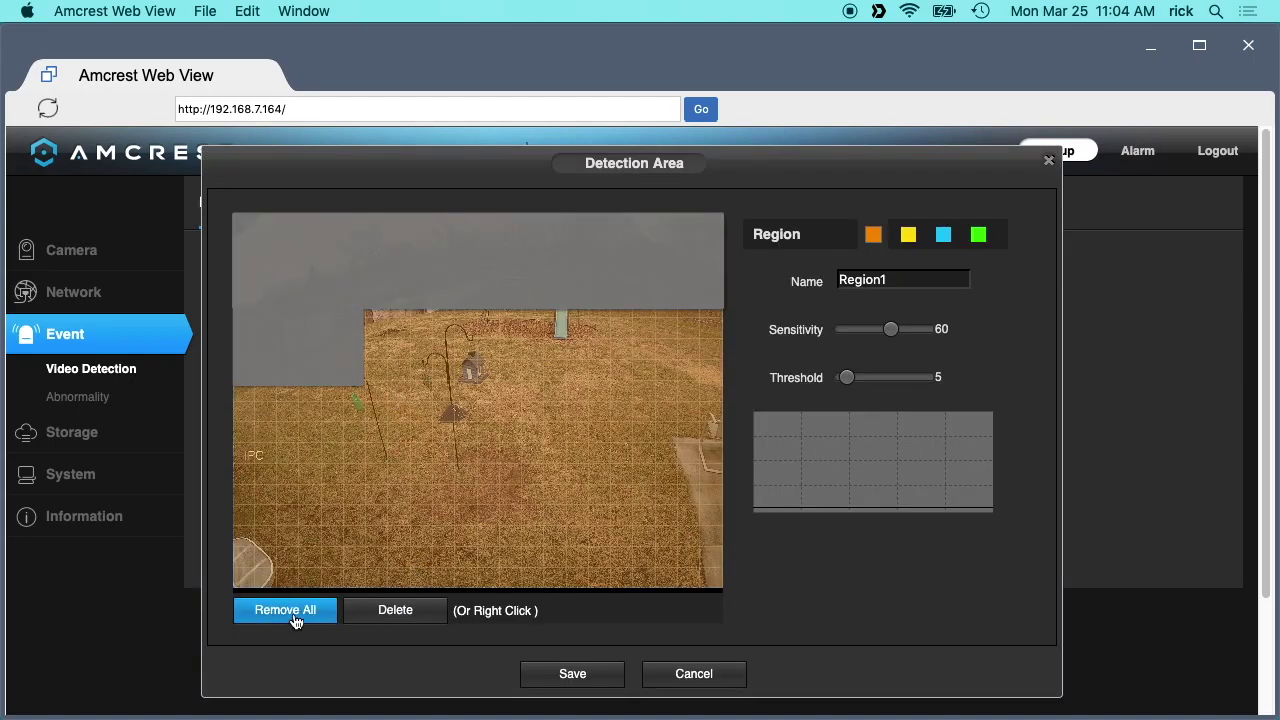
click(302, 613)
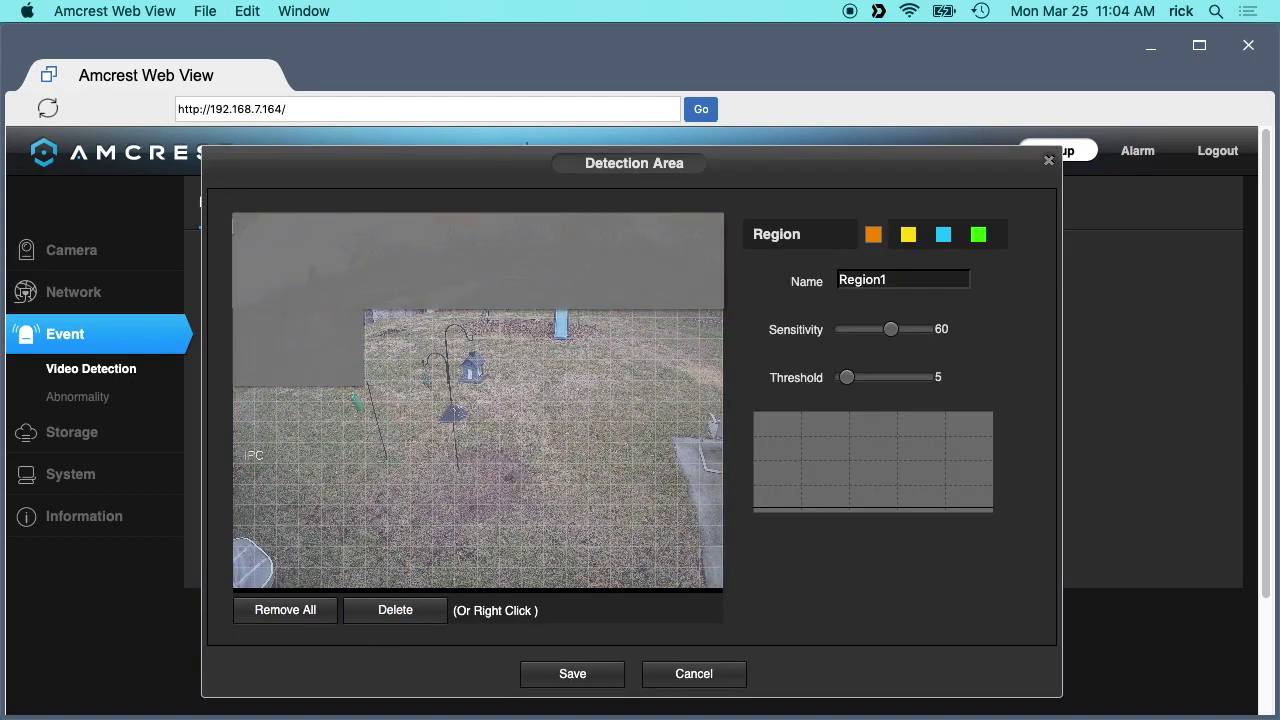
mouse_move(240, 220)
mouse_down()
mouse_move(563, 434)
mouse_move(766, 626)
mouse_move(763, 645)
mouse_move(714, 634)
mouse_move(686, 574)
mouse_move(274, 554)
mouse_move(167, 563)
mouse_up()
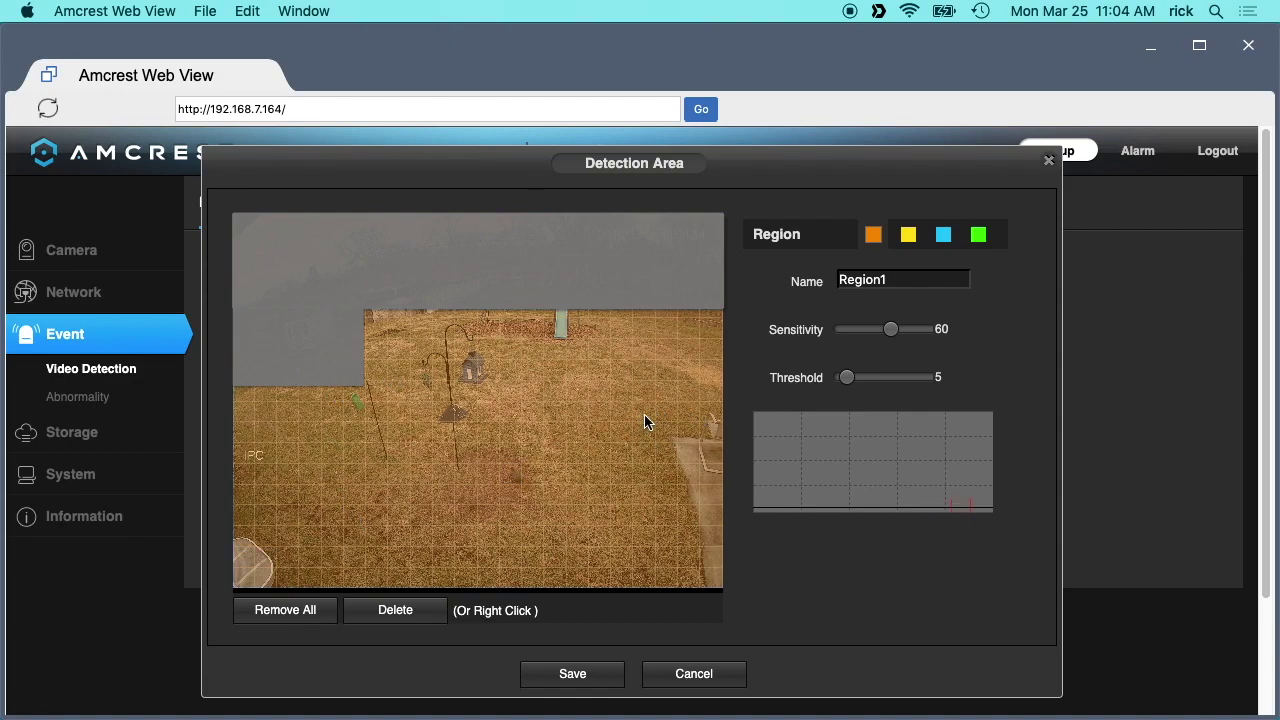
mouse_move(645, 422)
mouse_down()
mouse_move(646, 449)
mouse_move(680, 449)
mouse_move(688, 423)
mouse_up()
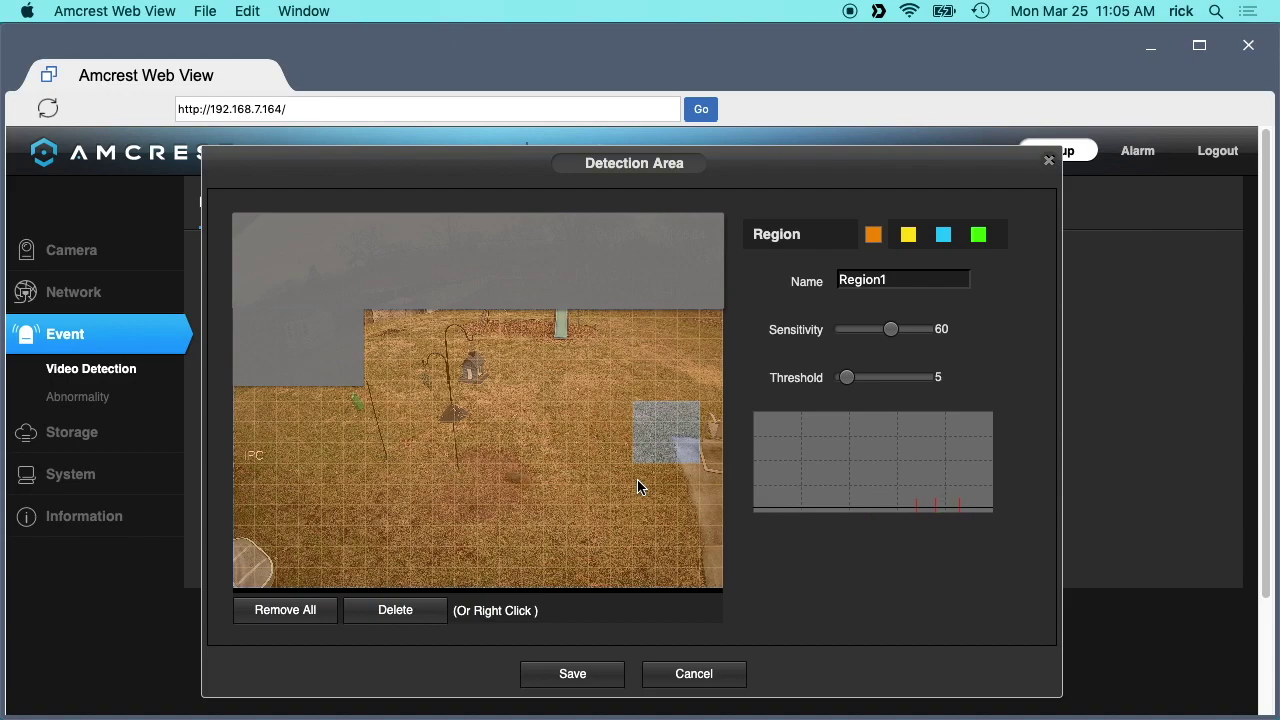
click(700, 673)
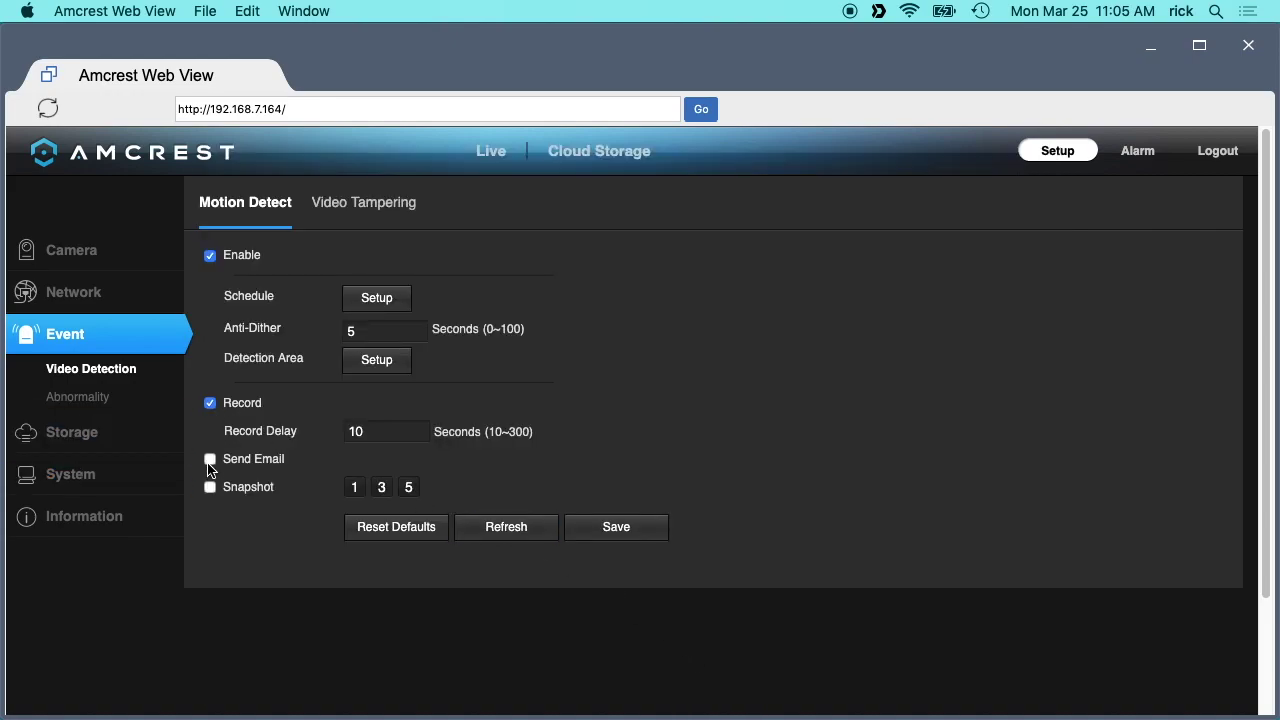
Review the Abnormality Network (Disconnected) and Illegal Access settings.
click(80, 396)
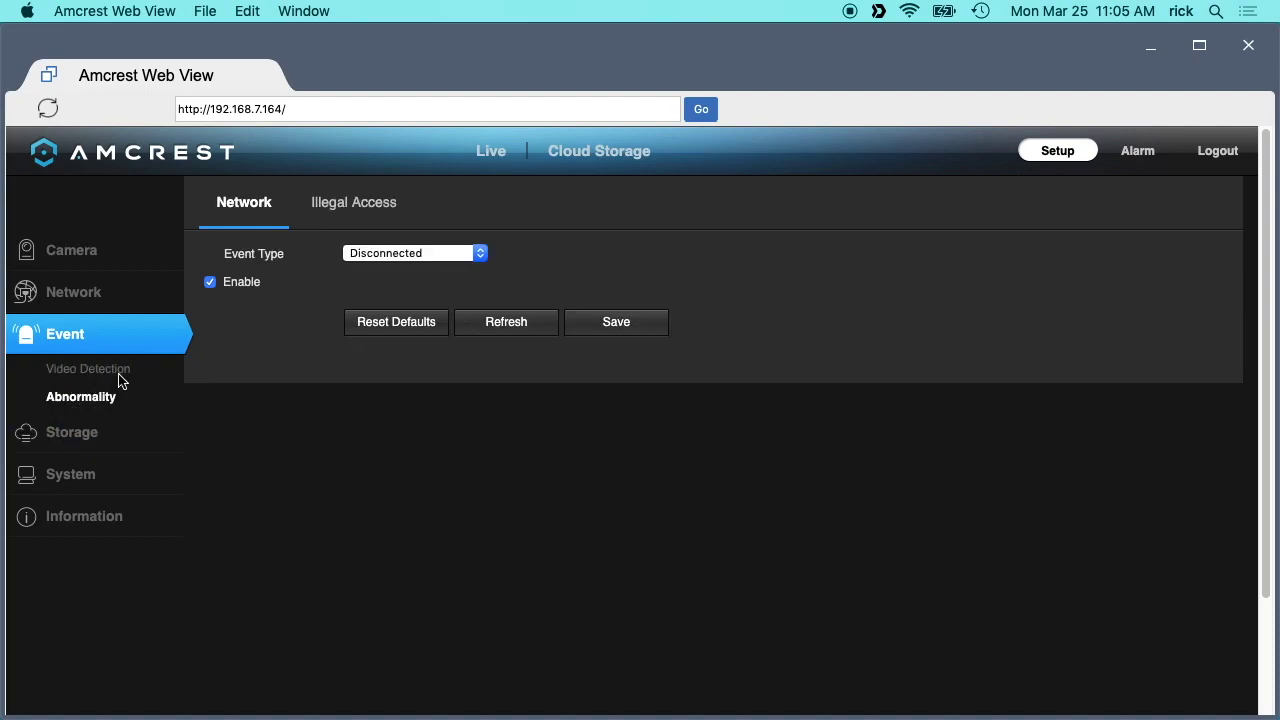
click(358, 252)
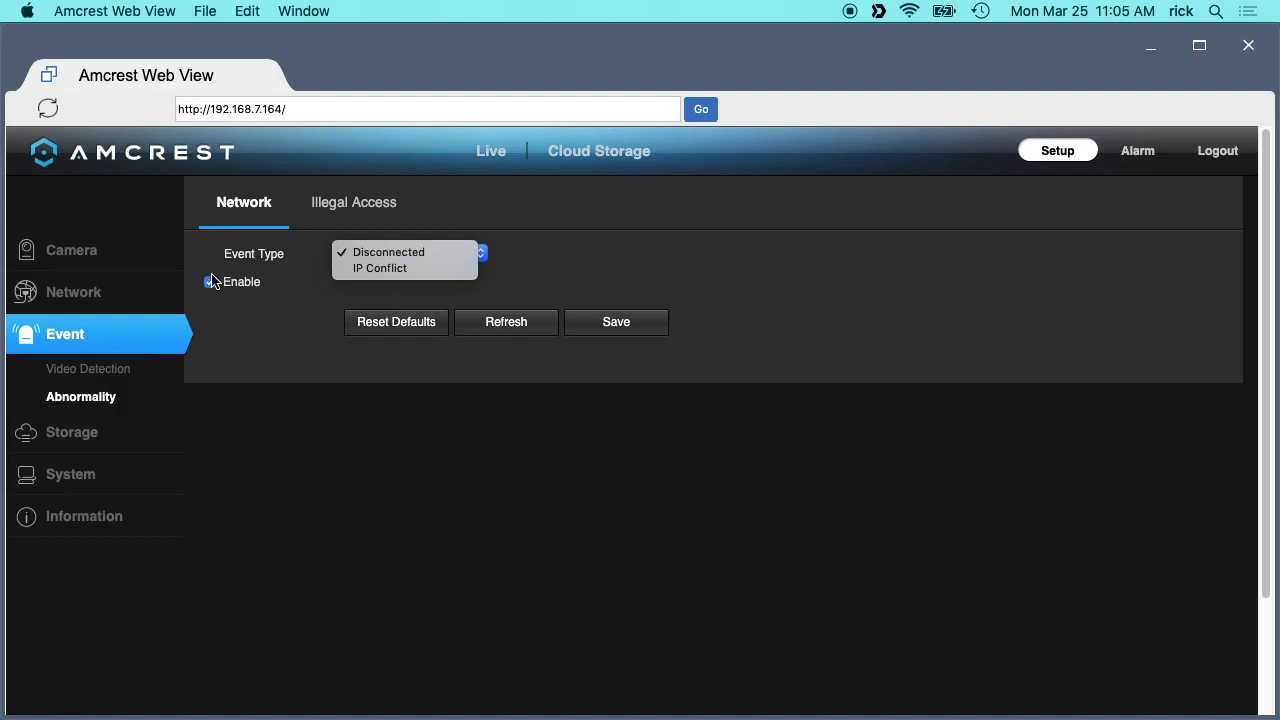
click(298, 292)
click(318, 210)
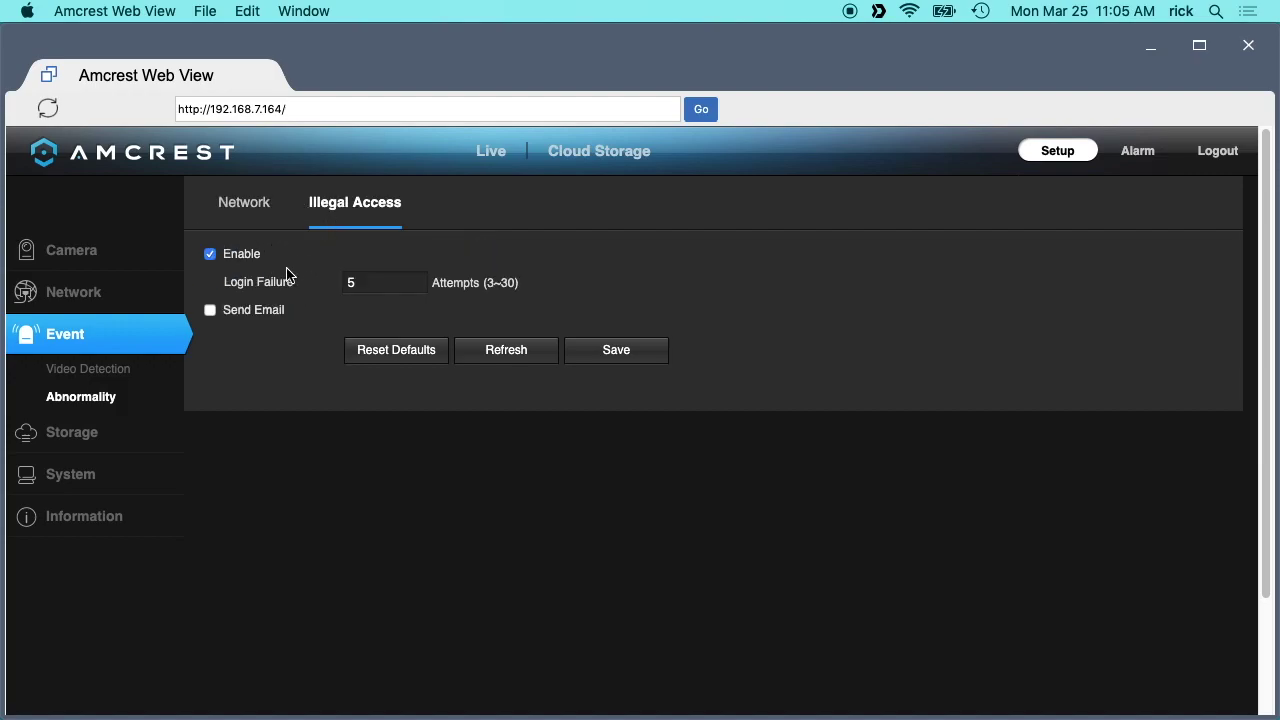
click(242, 215)
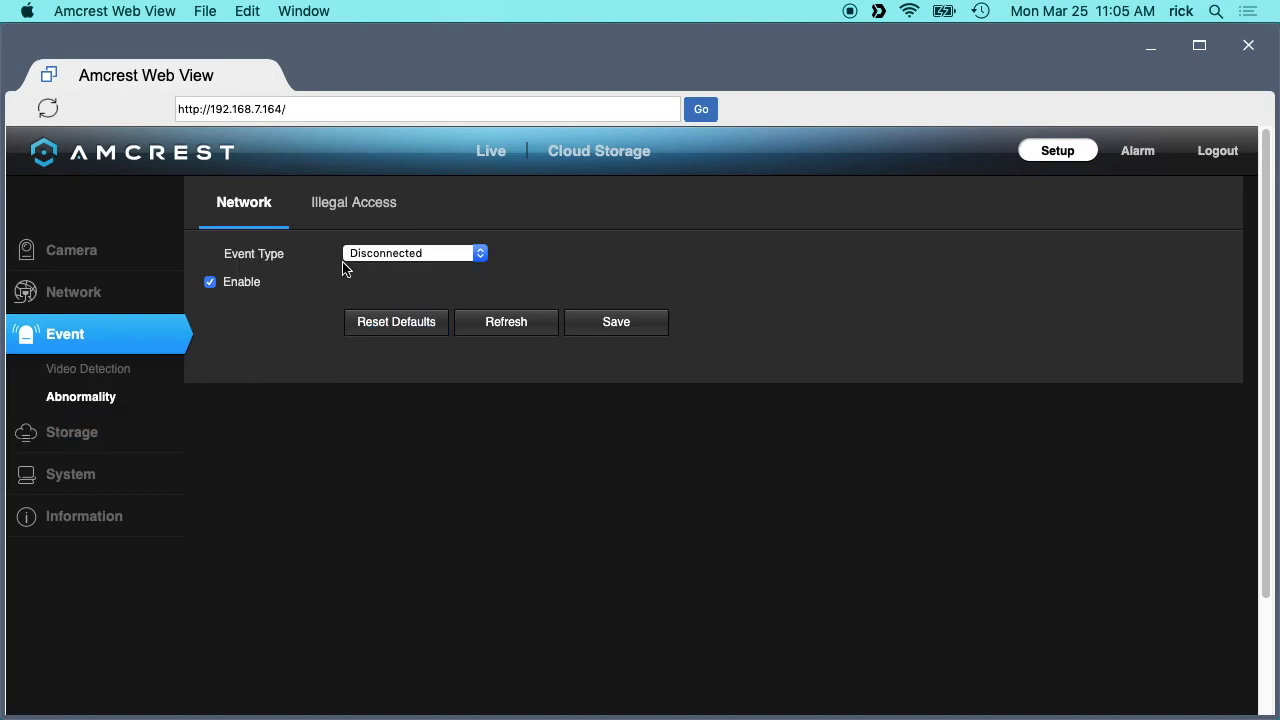
click(70, 430)
Check the Record, Snapshot and Holiday schedule tabs before moving to Storage Destination.
click(70, 414)
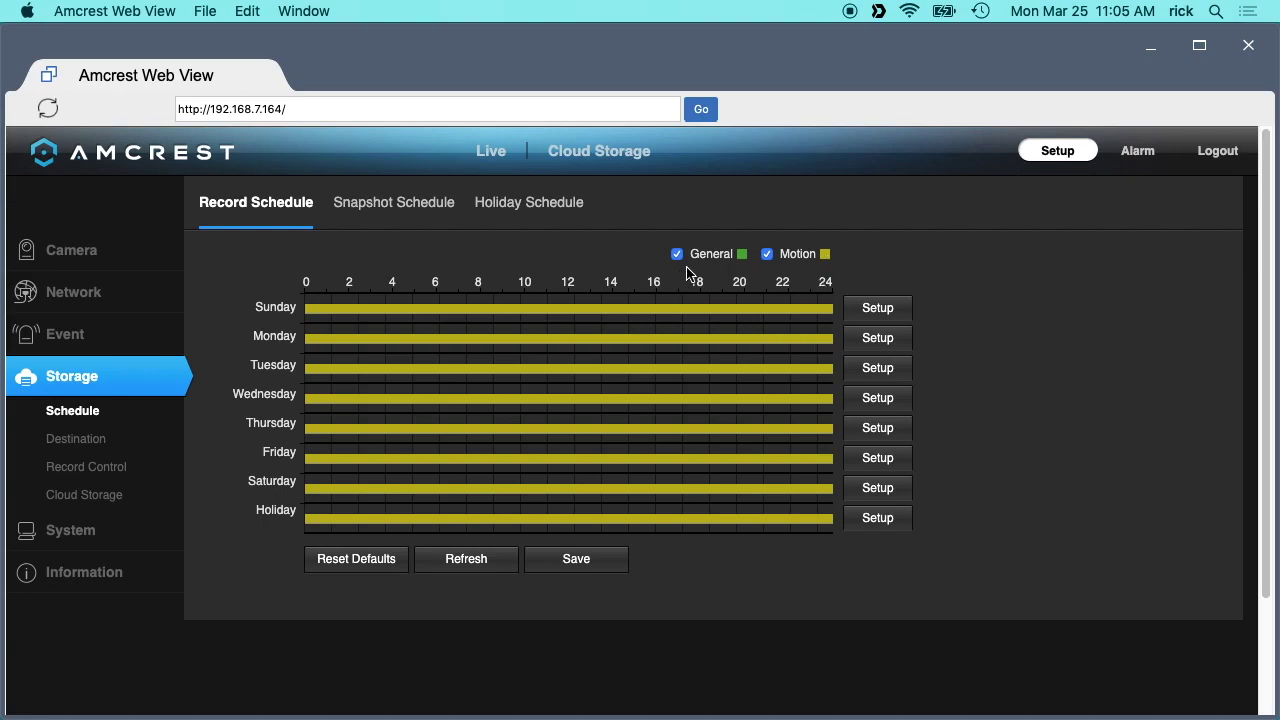
click(386, 212)
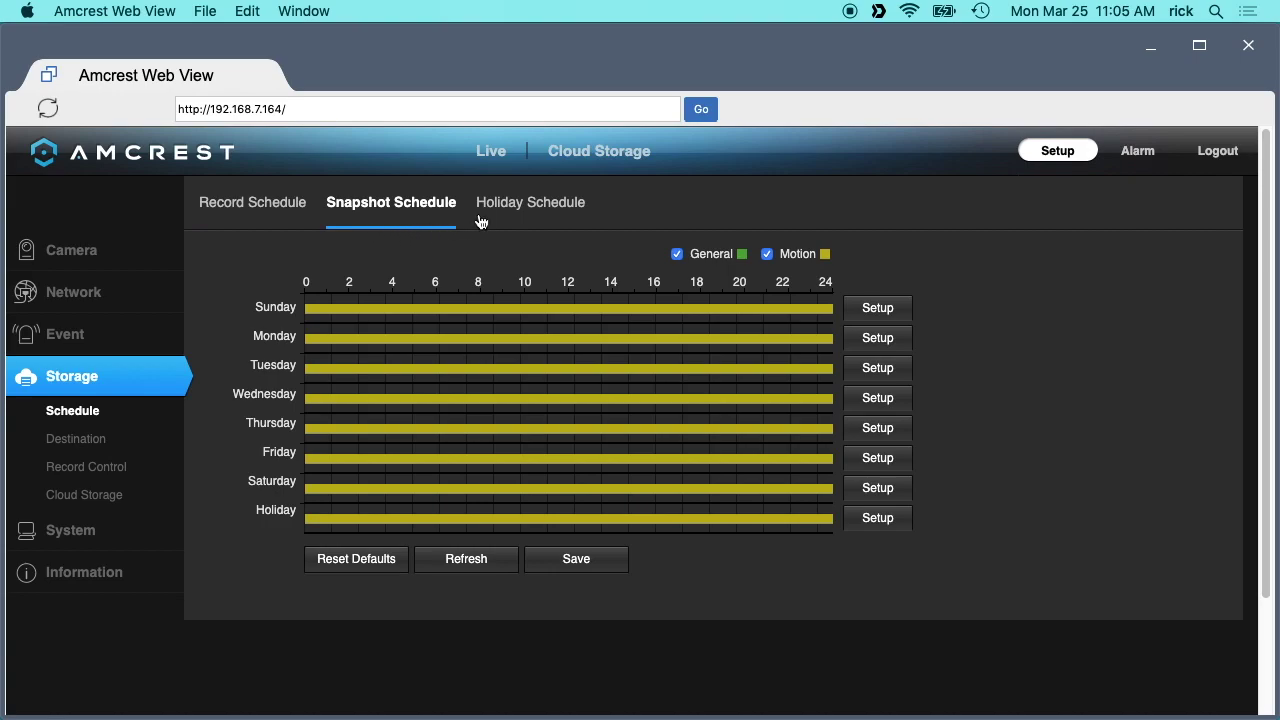
click(528, 206)
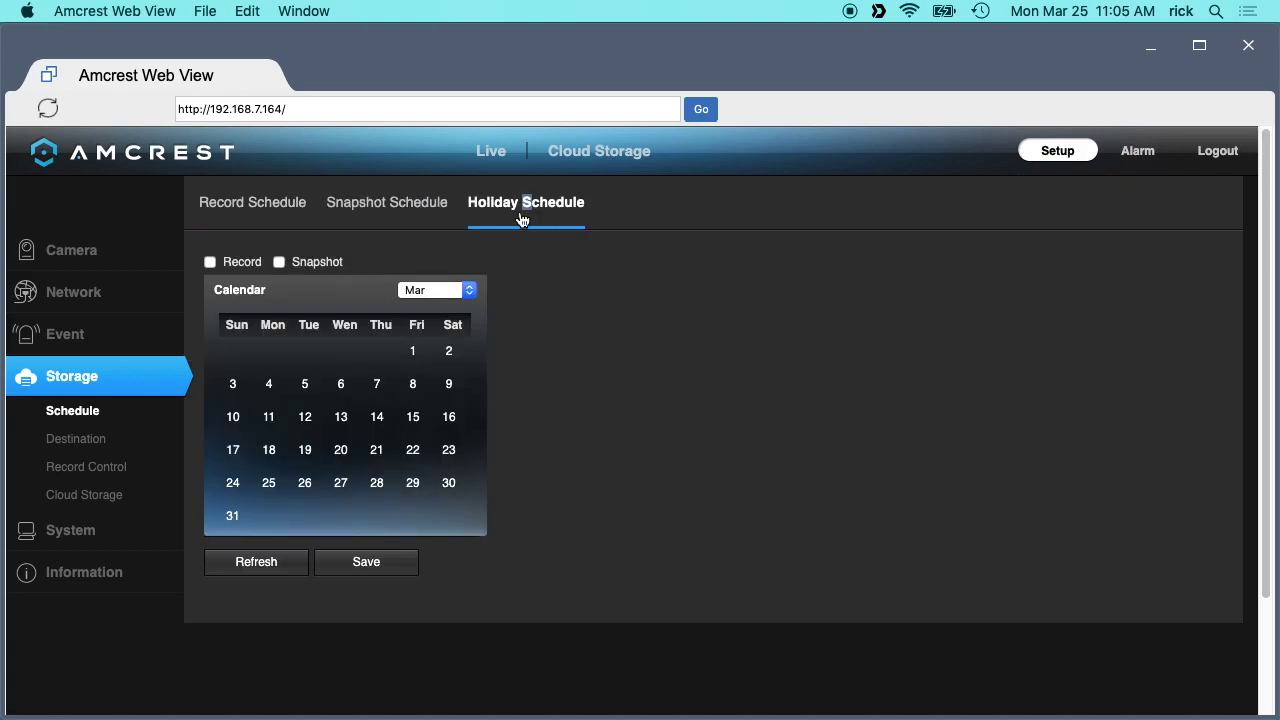
click(251, 208)
click(78, 438)
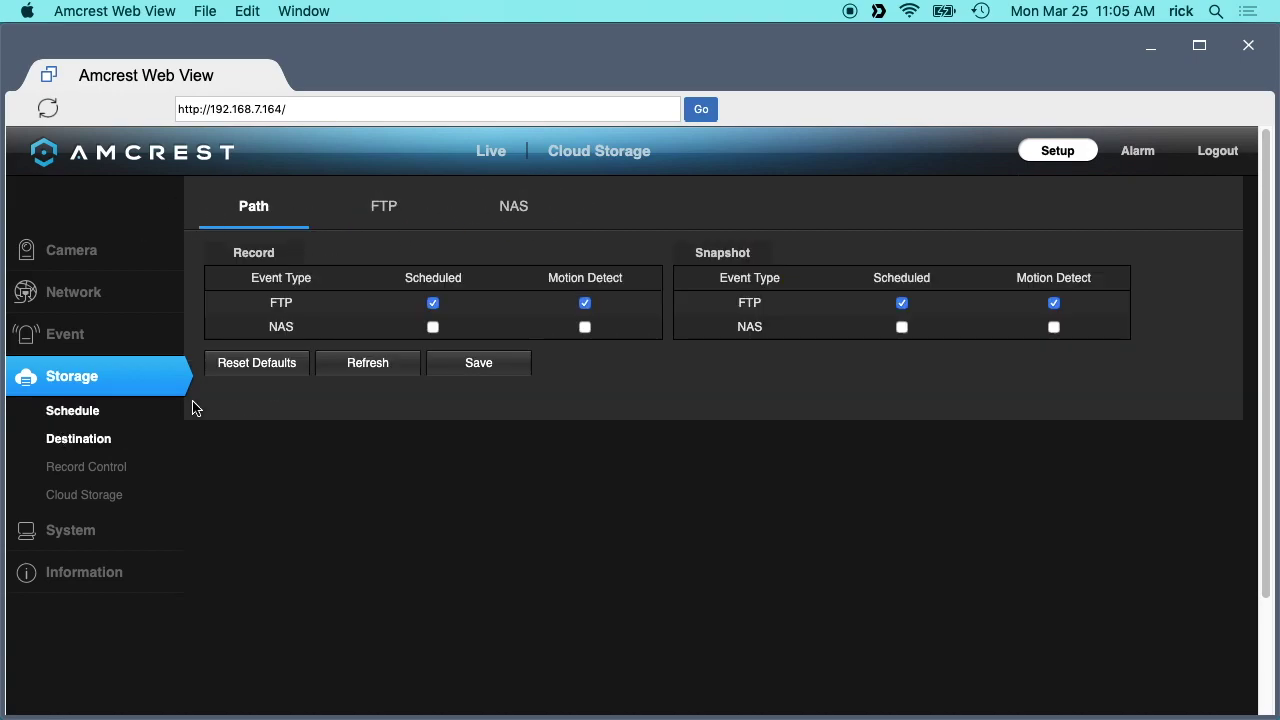
Review the FTP and NAS tabs and enter 192 as the NAS server address.
click(384, 207)
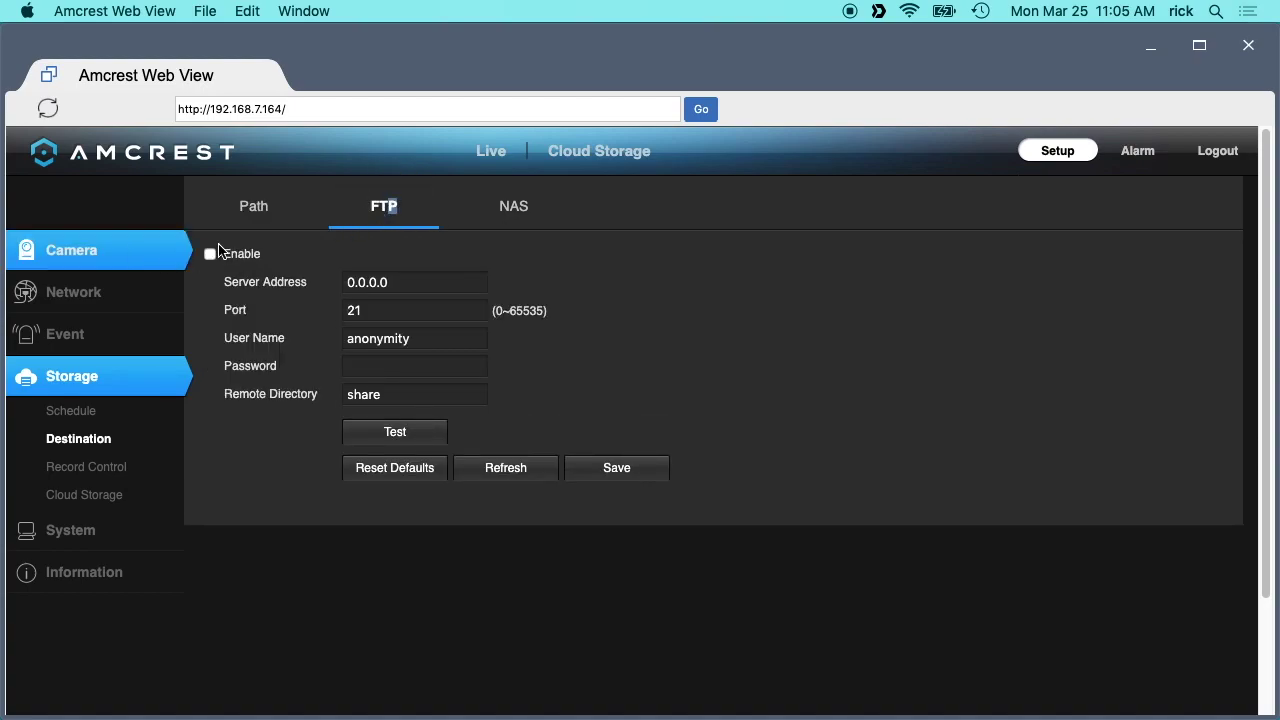
click(505, 208)
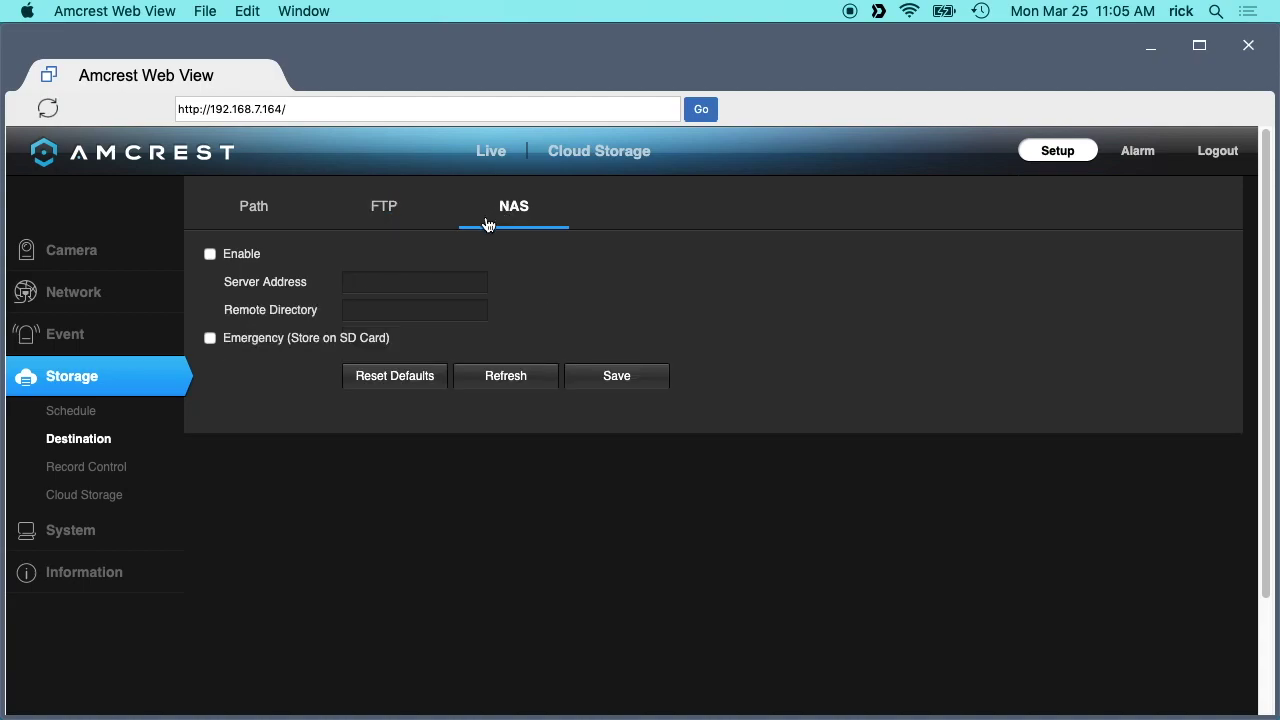
click(212, 256)
click(339, 279)
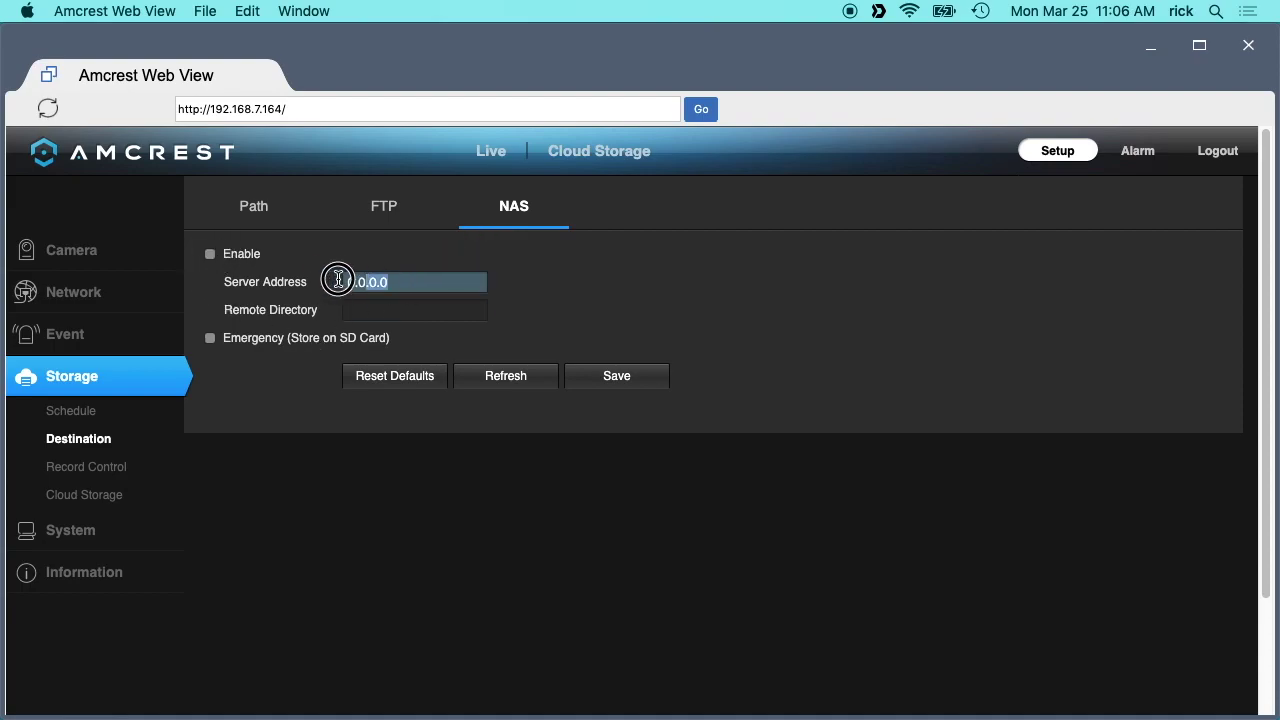
text(192.168.7.2)
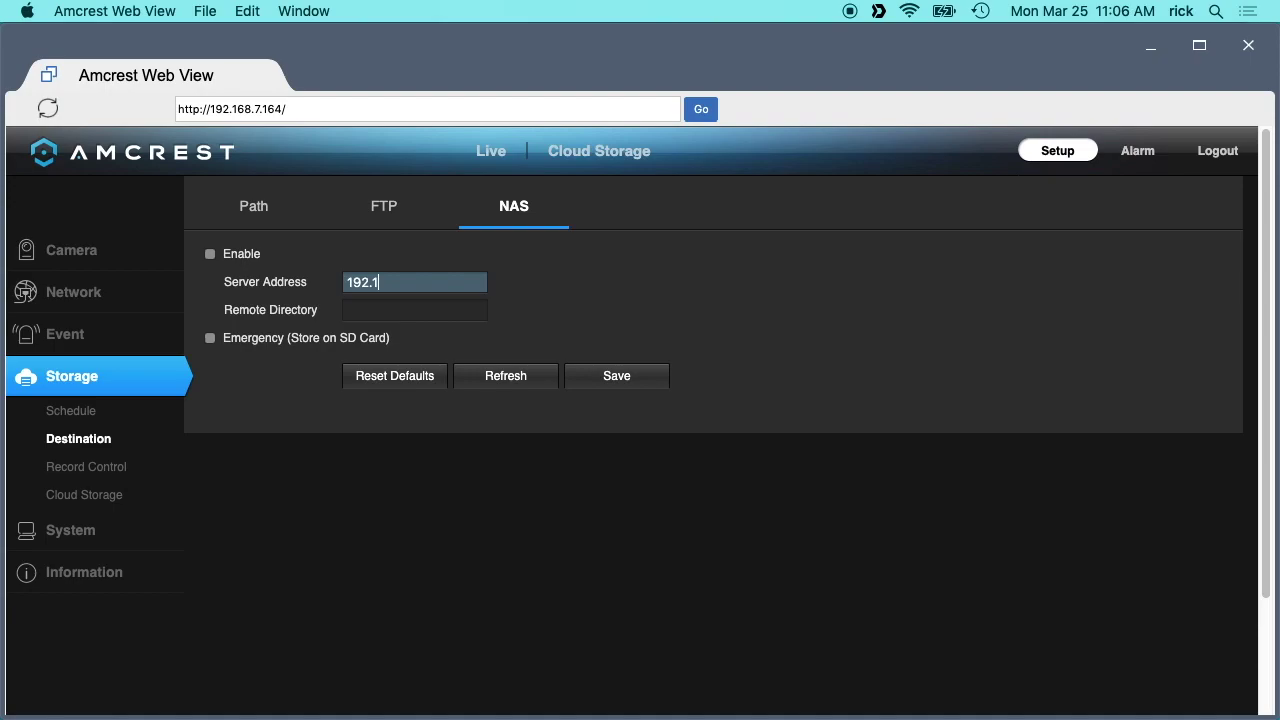
click(330, 315)
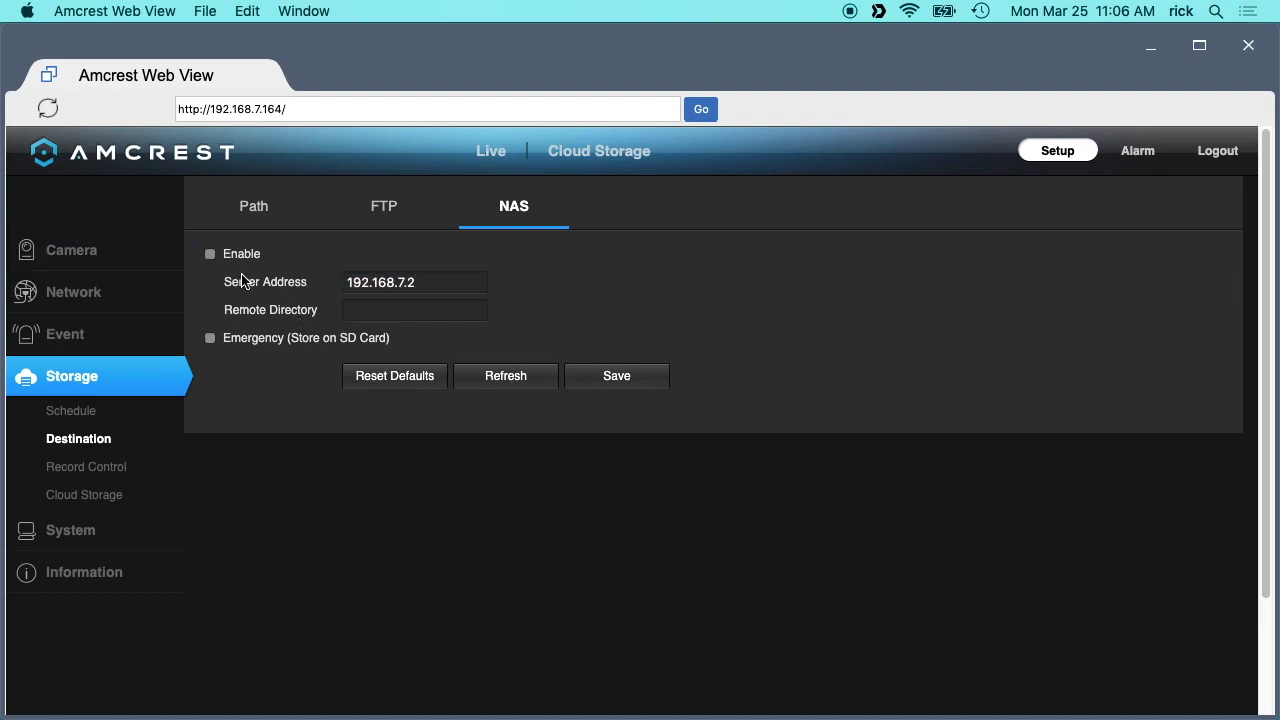
Reset the NAS settings to defaults, restoring server address 0.0.0.0.
click(389, 211)
click(516, 208)
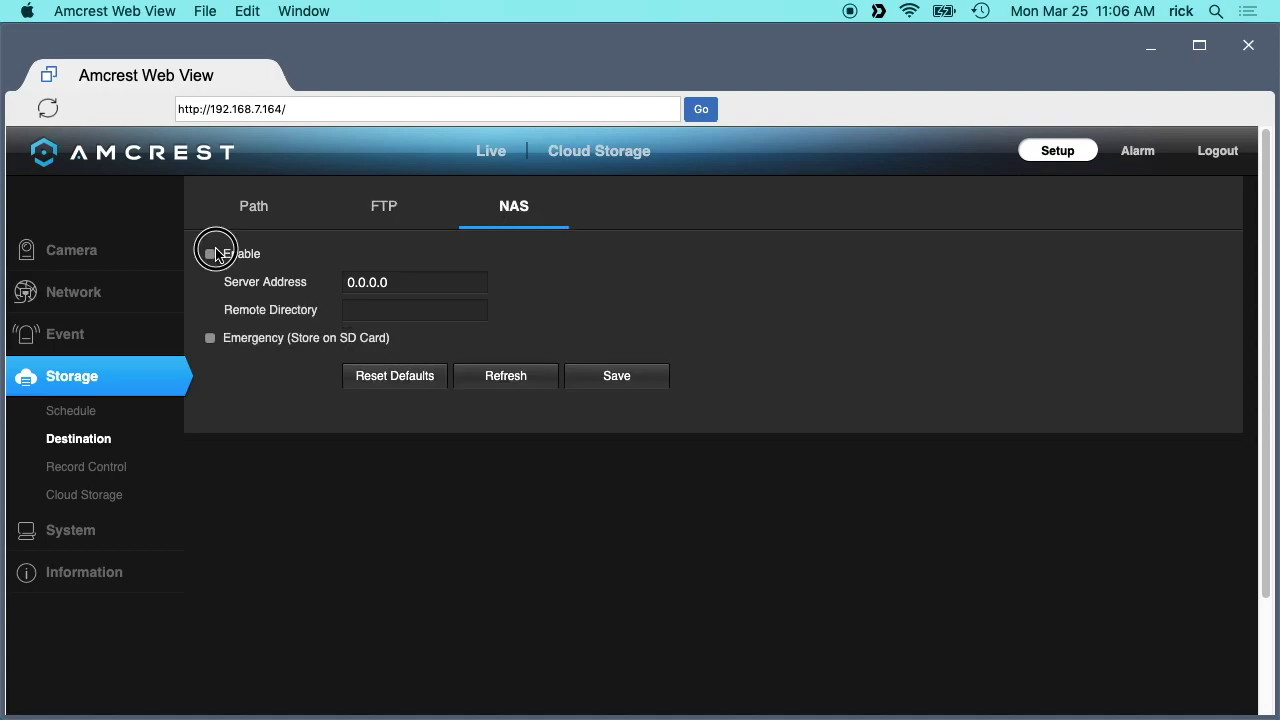
click(394, 373)
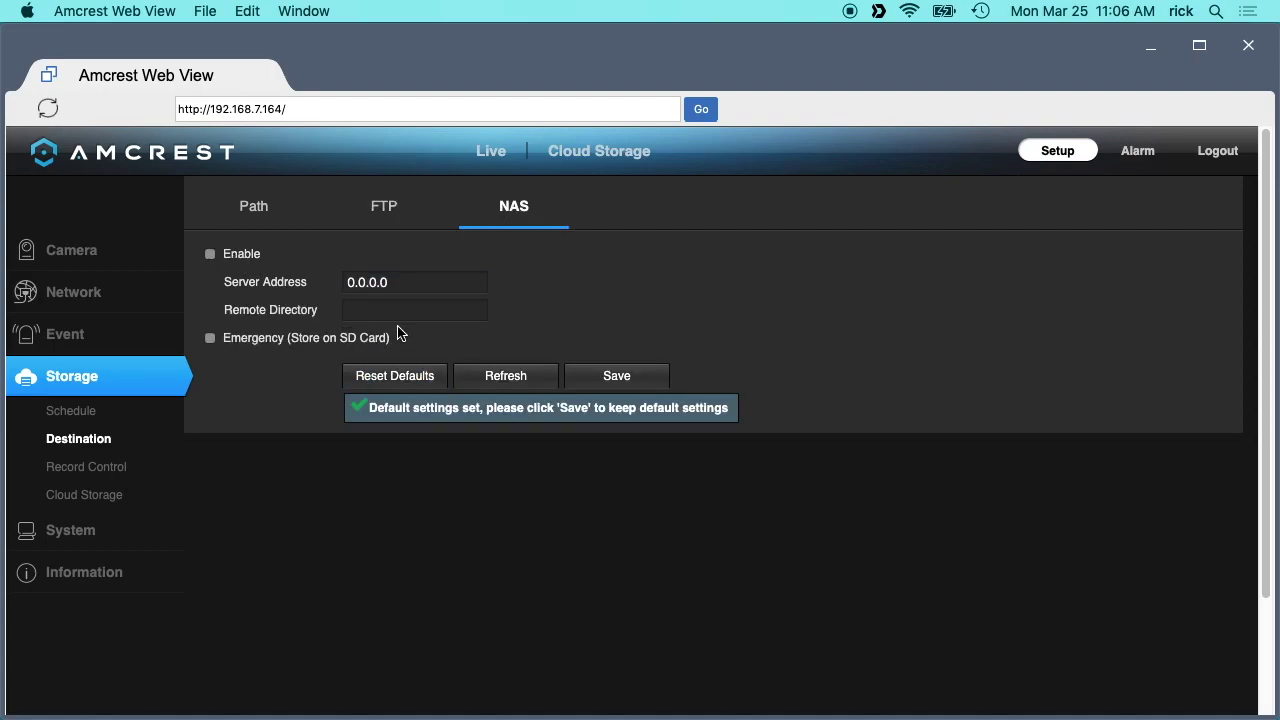
click(402, 211)
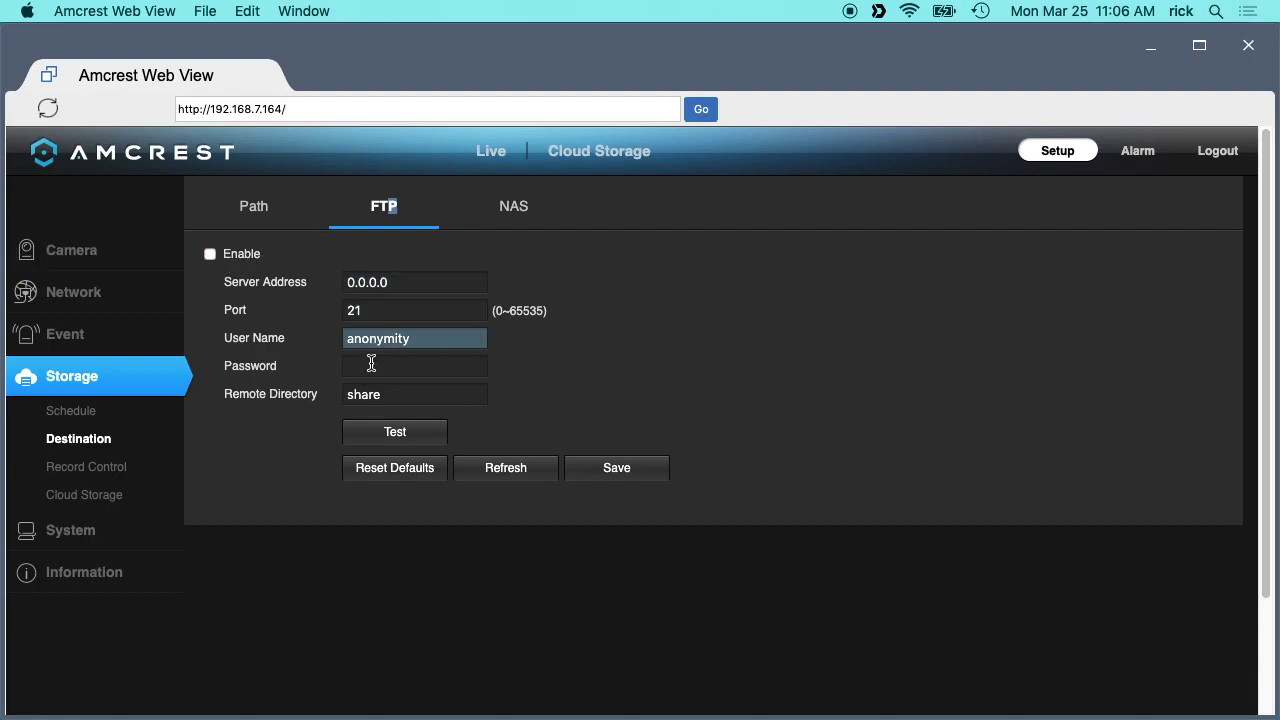
click(92, 466)
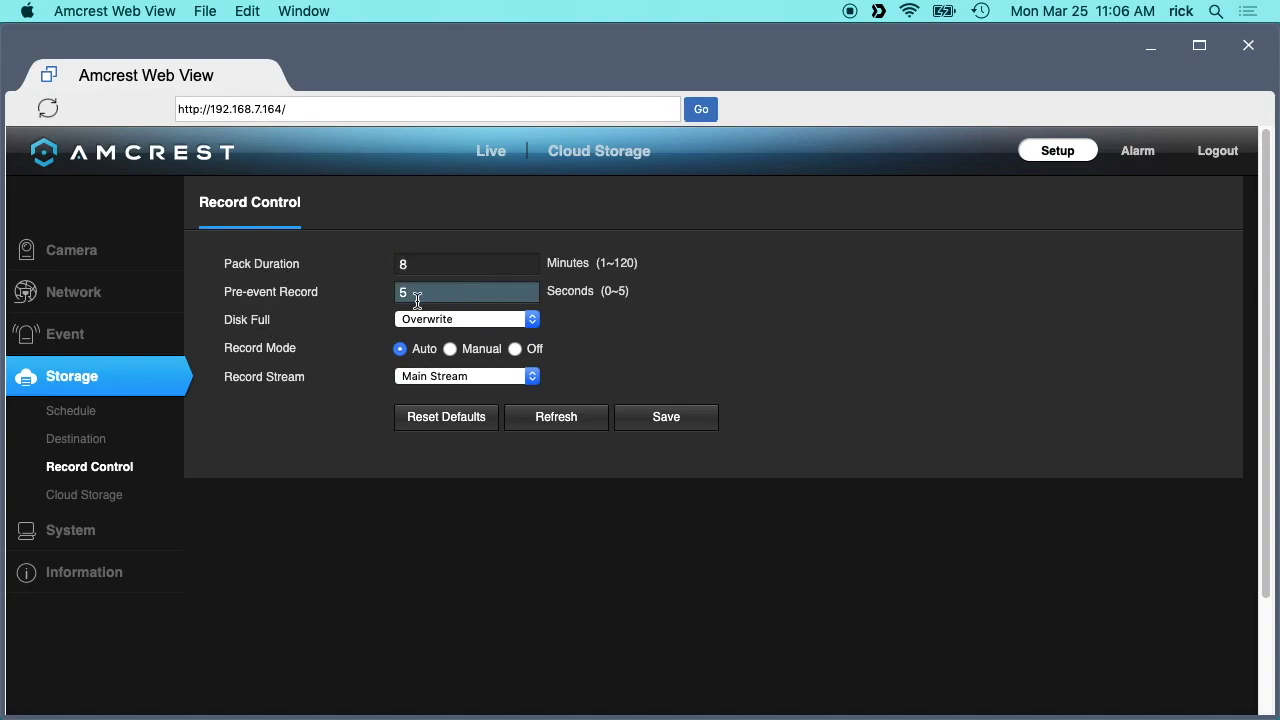
Confirm Overwrite for disk-full and keep Main Stream as the record stream.
click(435, 322)
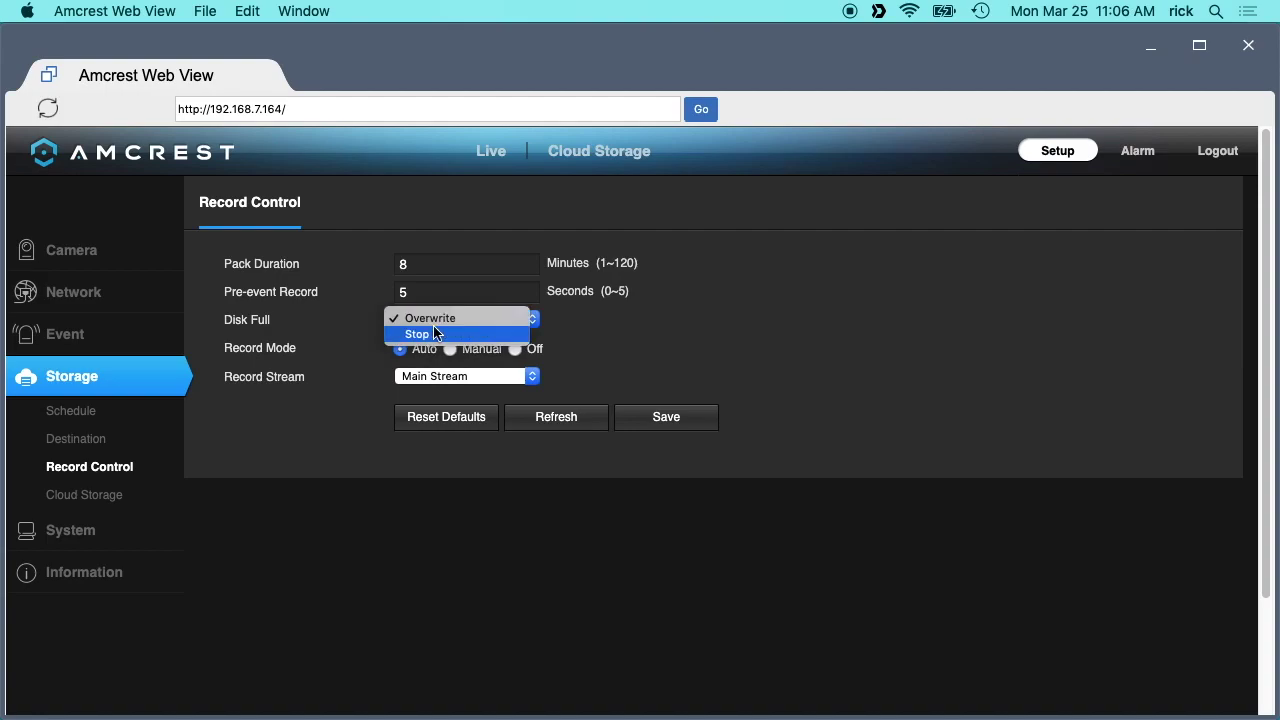
click(357, 306)
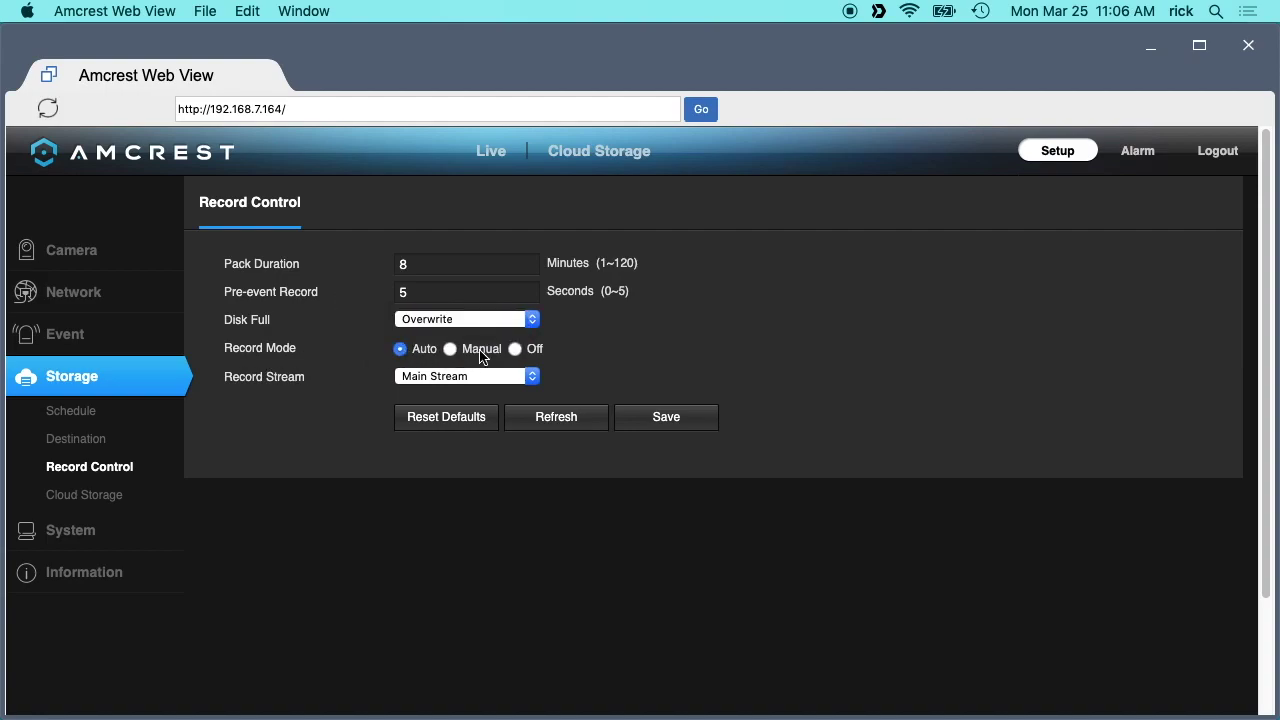
click(407, 373)
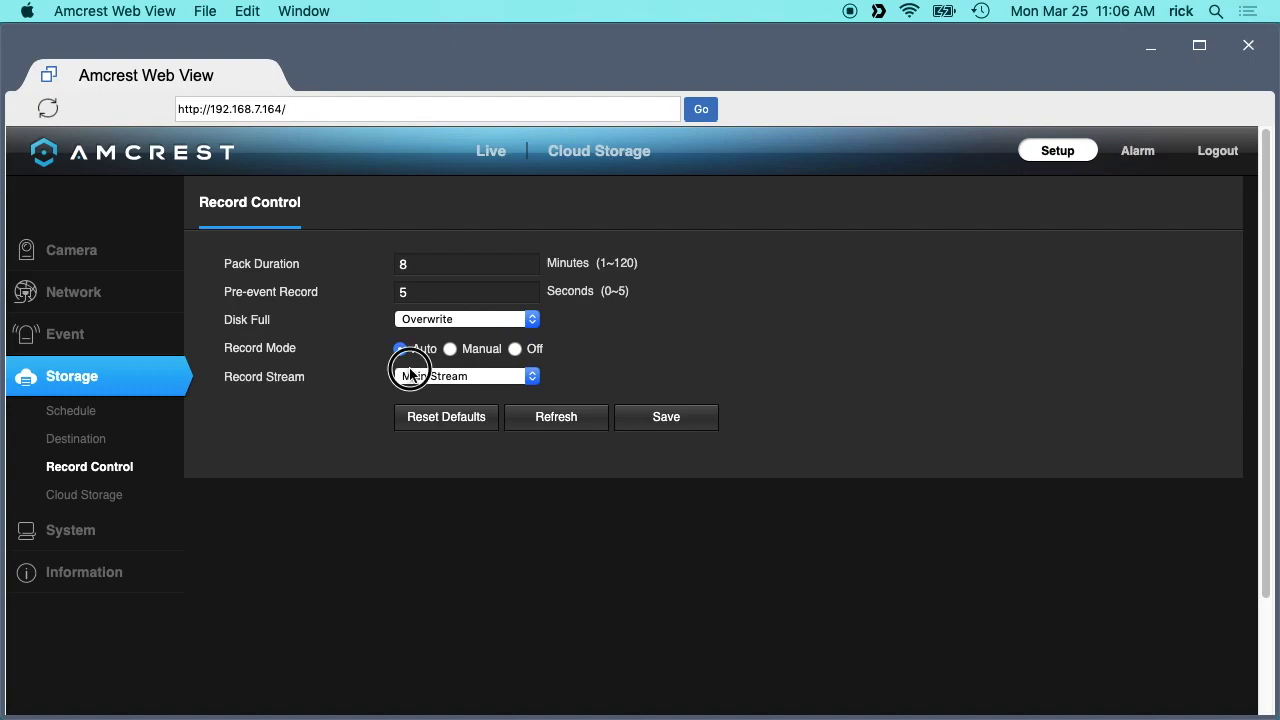
click(352, 370)
click(482, 377)
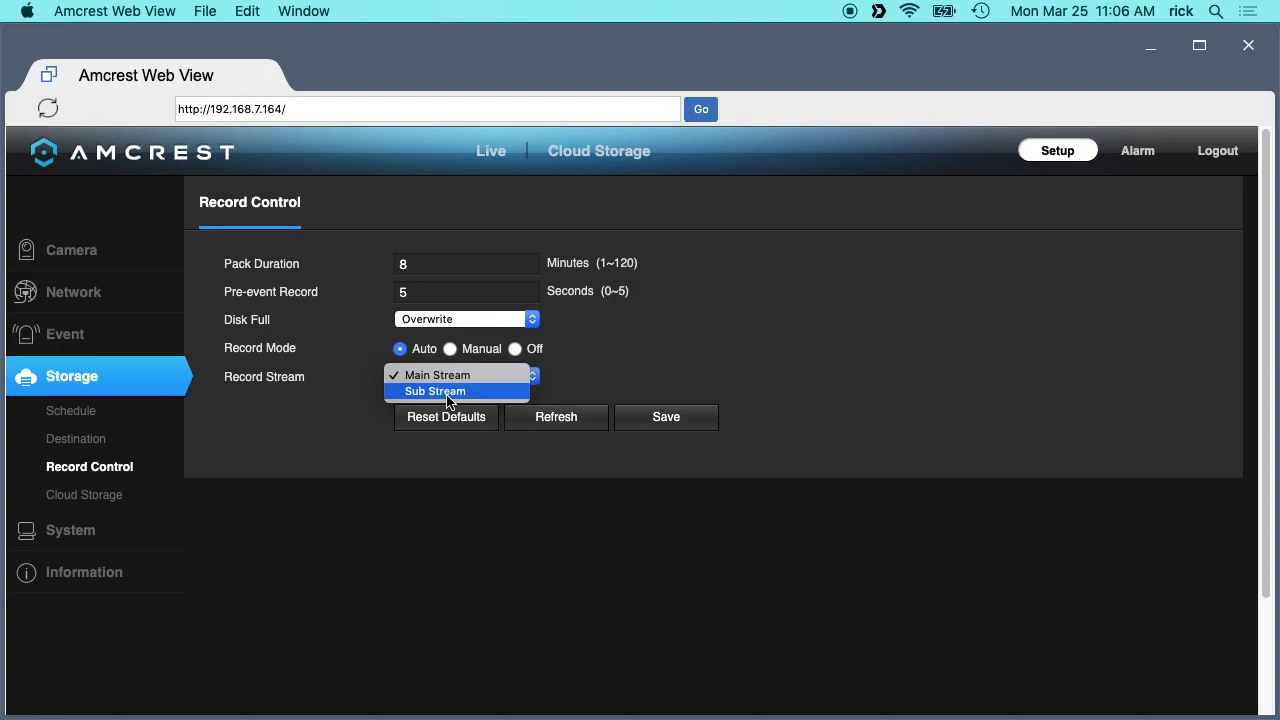
click(335, 405)
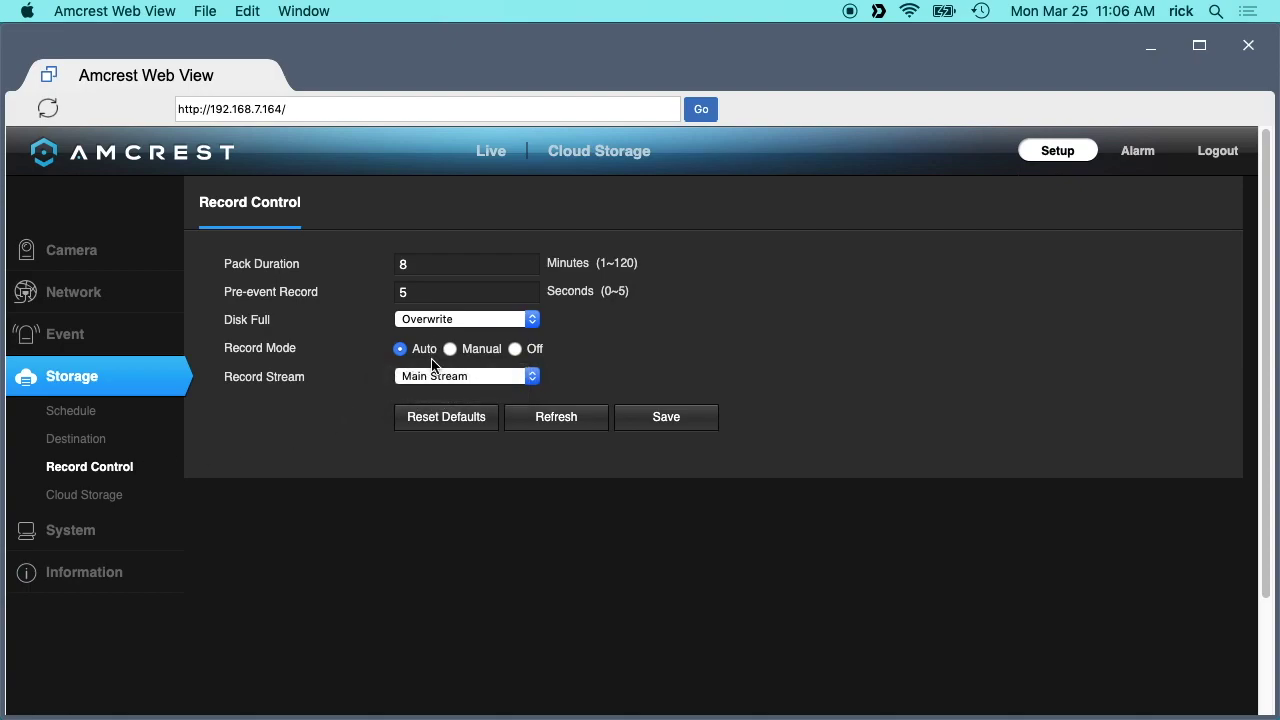
click(431, 378)
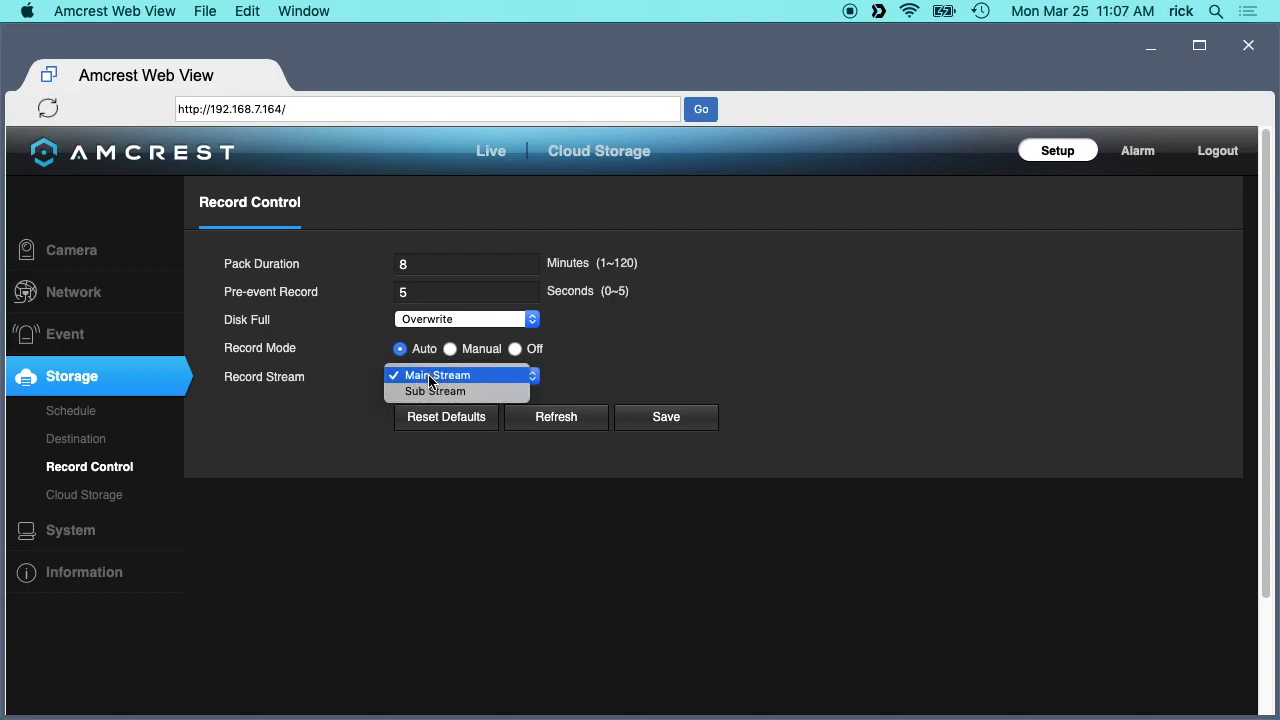
click(265, 413)
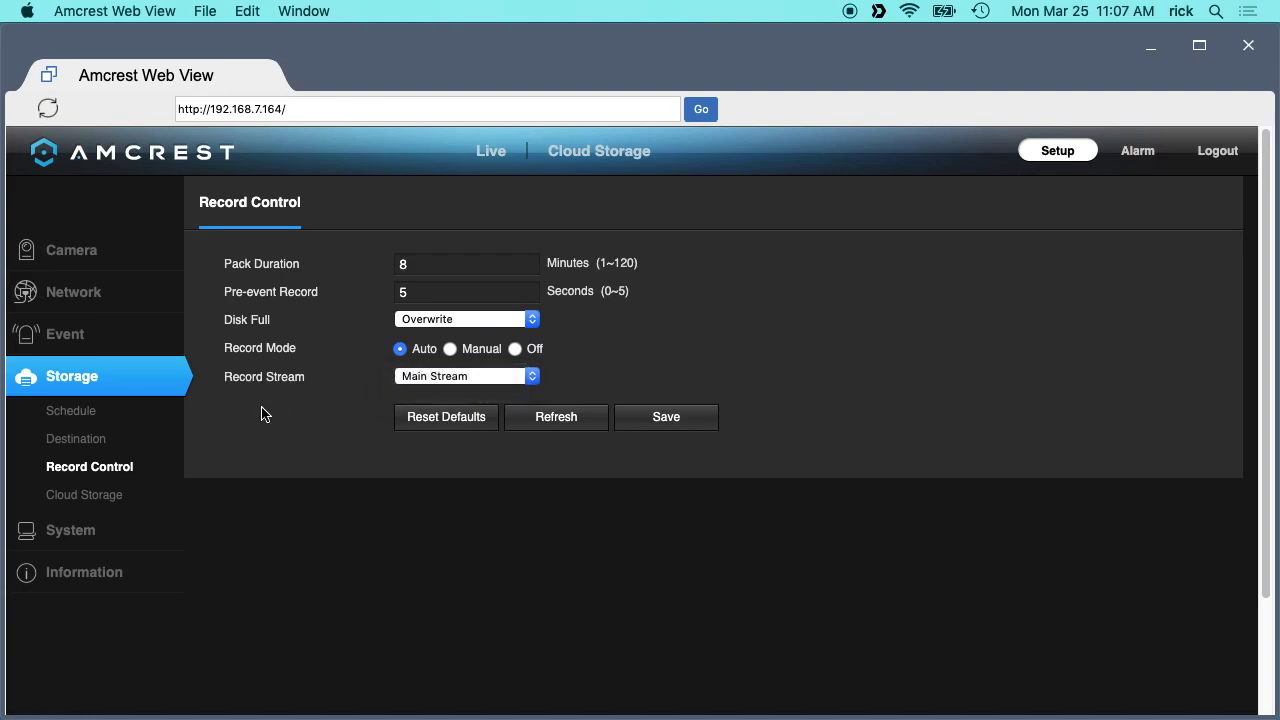
Review Cloud Storage, then confirm the video standard stays NTSC in System > General.
click(59, 489)
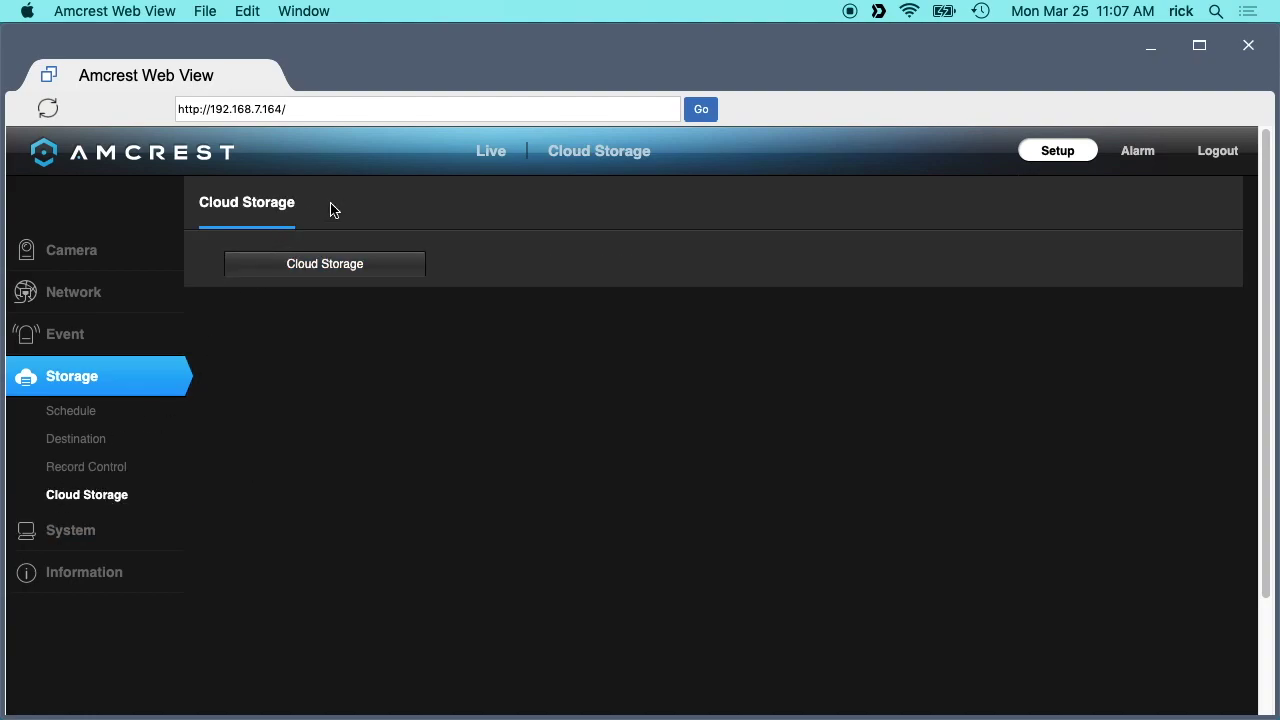
click(62, 531)
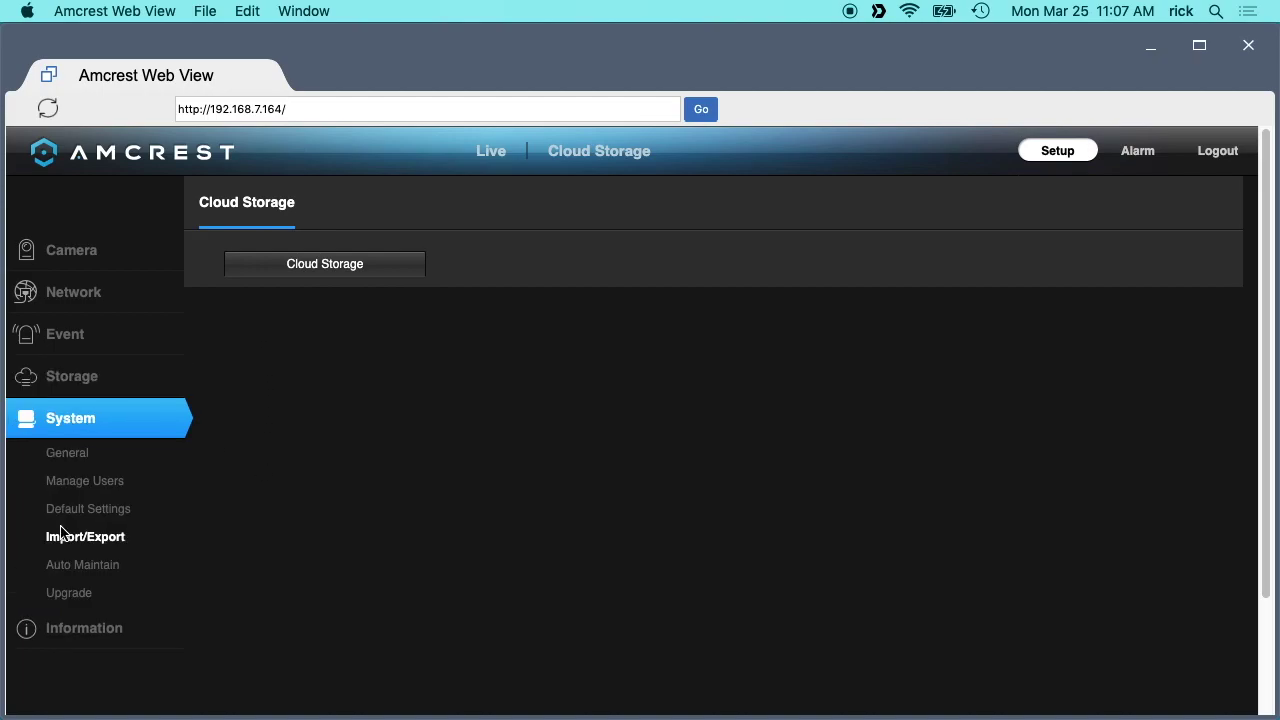
click(68, 452)
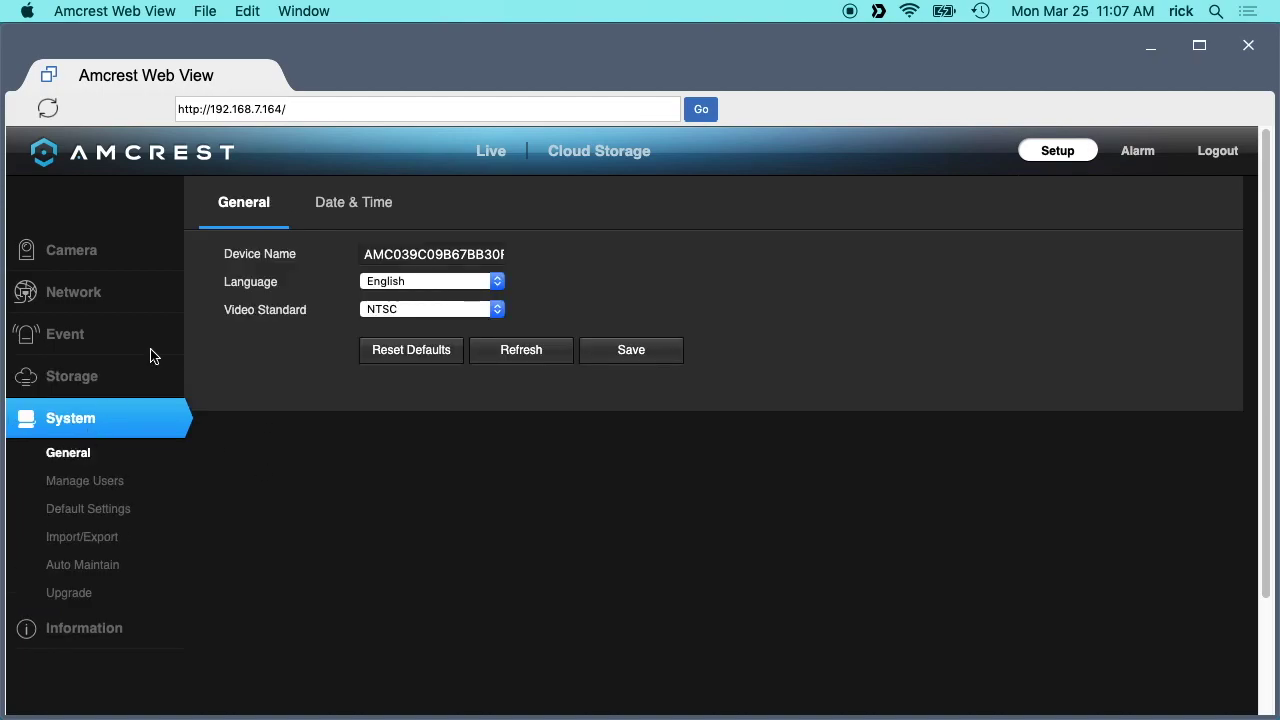
click(372, 312)
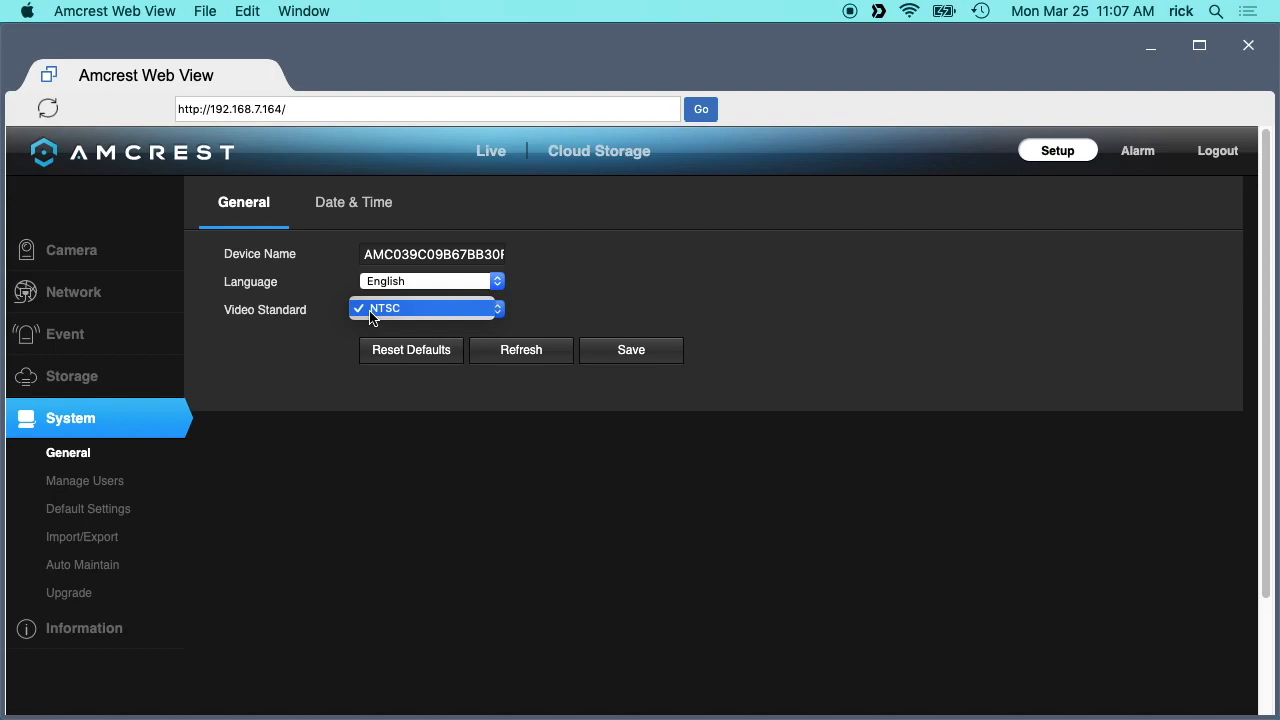
click(372, 316)
click(370, 317)
click(318, 336)
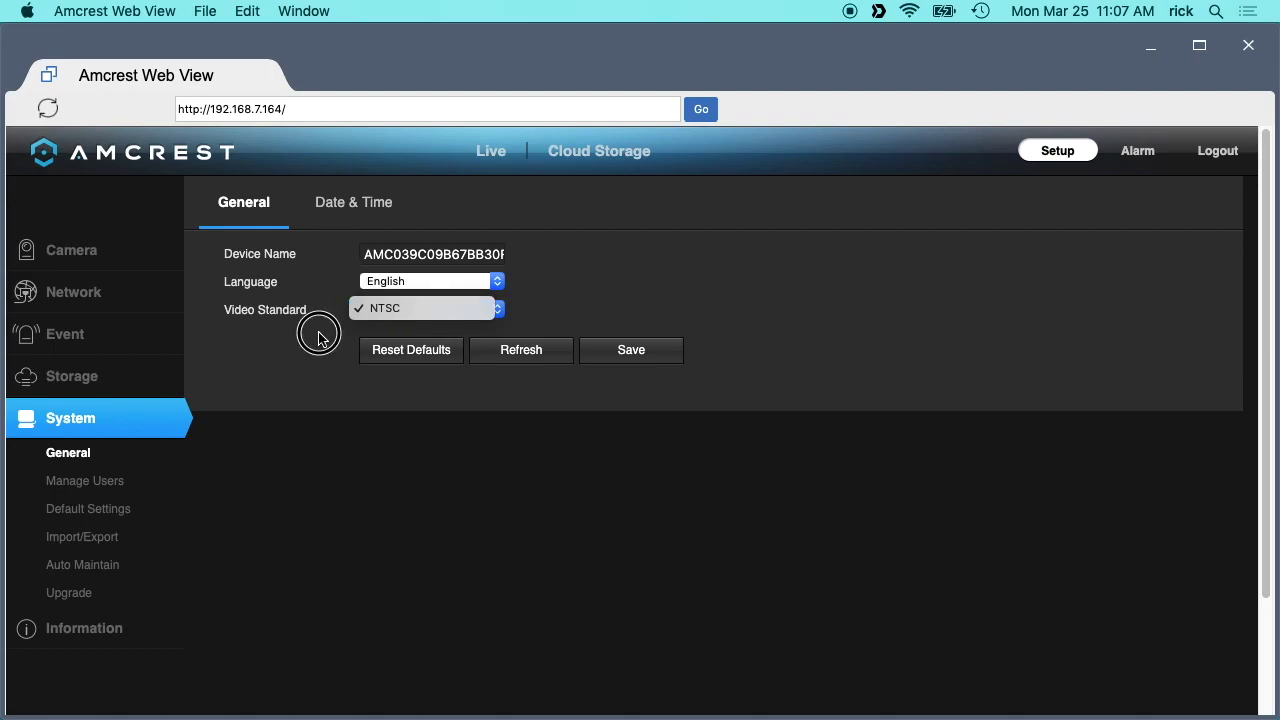
click(378, 285)
Keep English as the language and show the Date & Time settings.
click(235, 282)
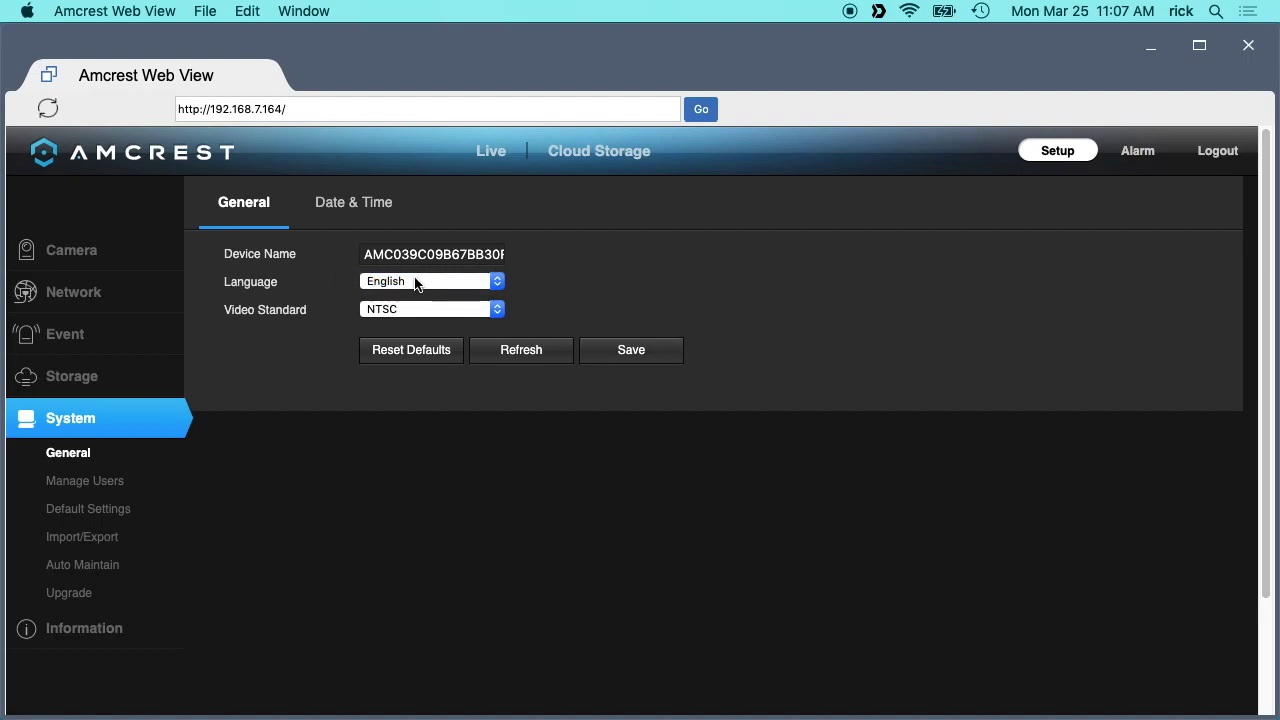
click(416, 284)
click(351, 211)
click(348, 215)
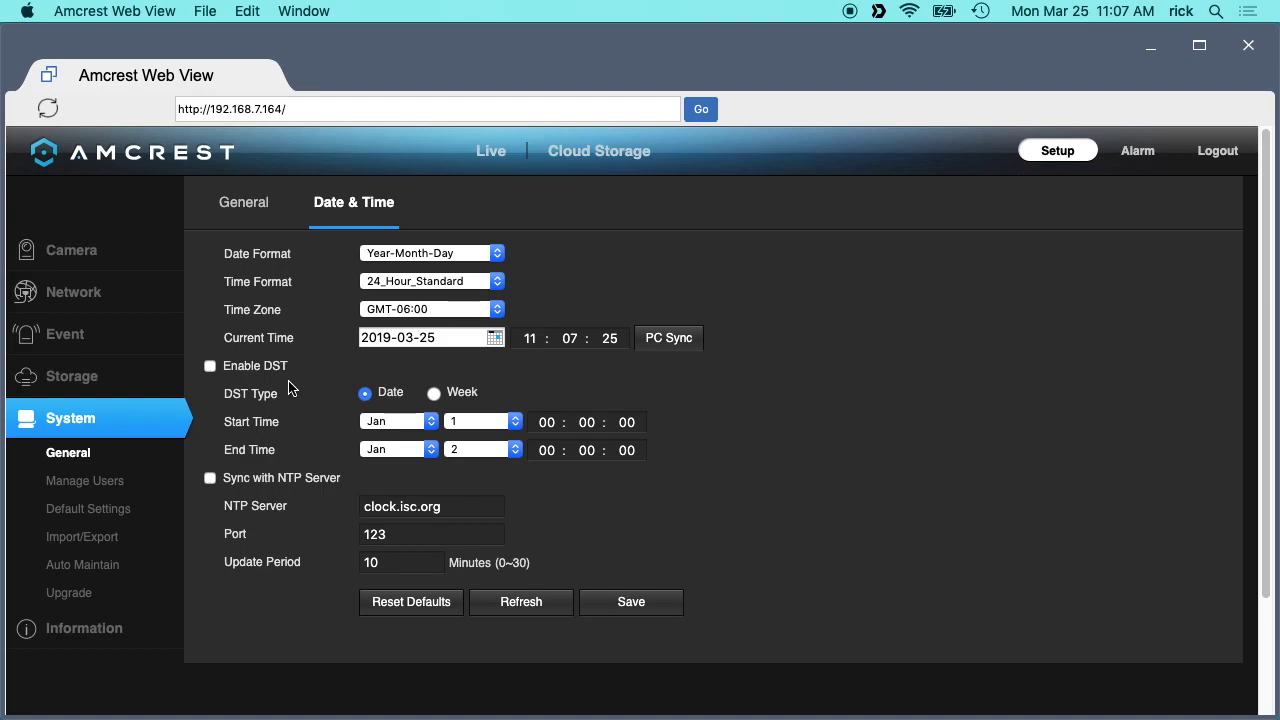
Enable DST and NTP server sync, then review Manage Users and Default Settings.
click(210, 479)
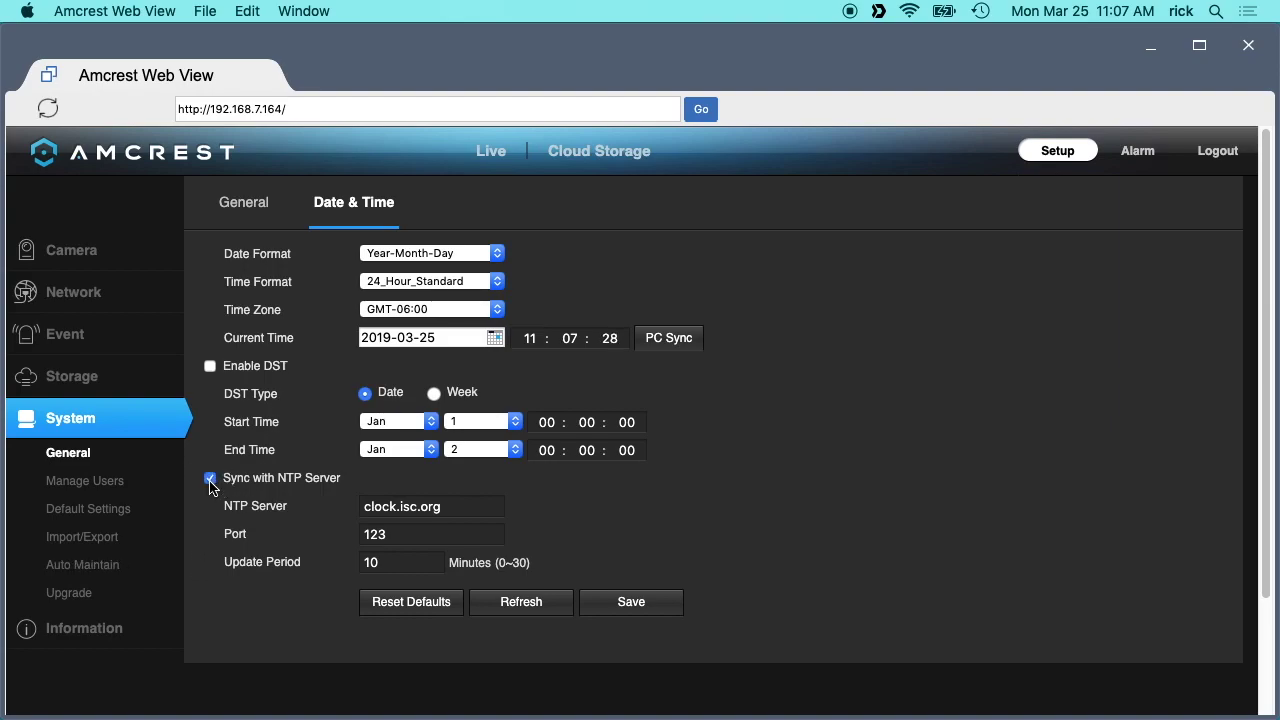
click(211, 369)
click(90, 480)
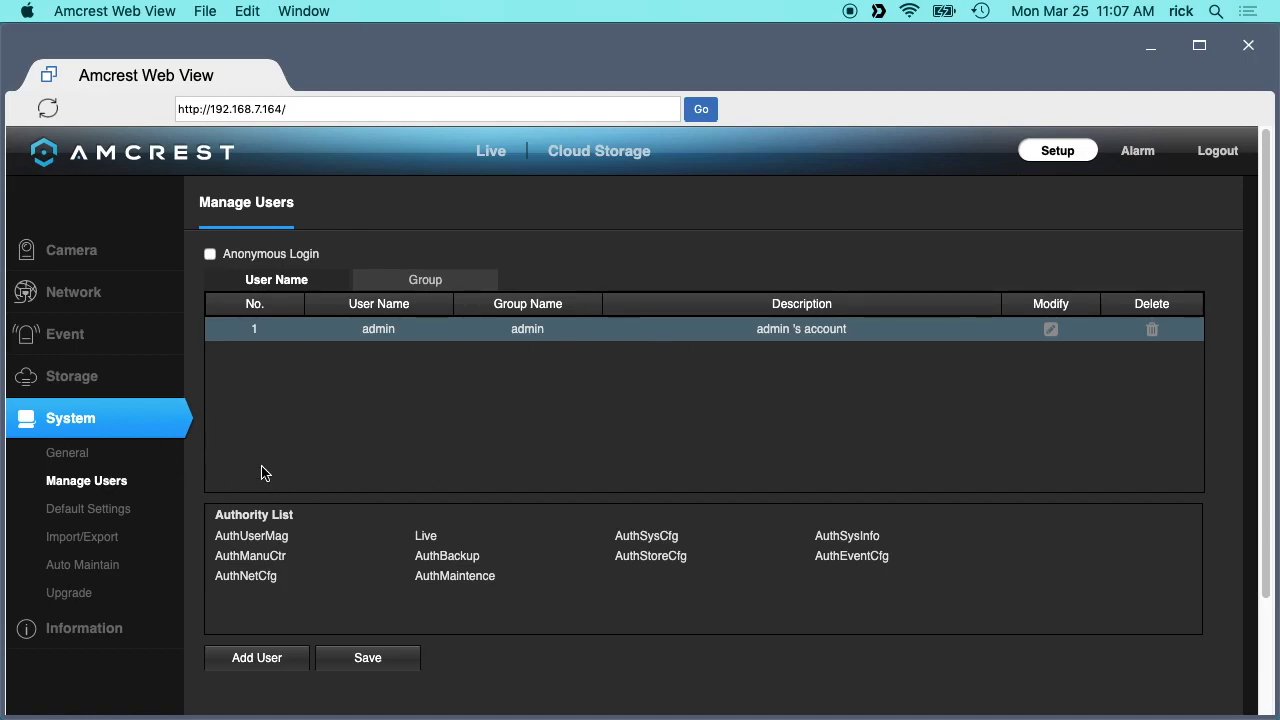
click(80, 518)
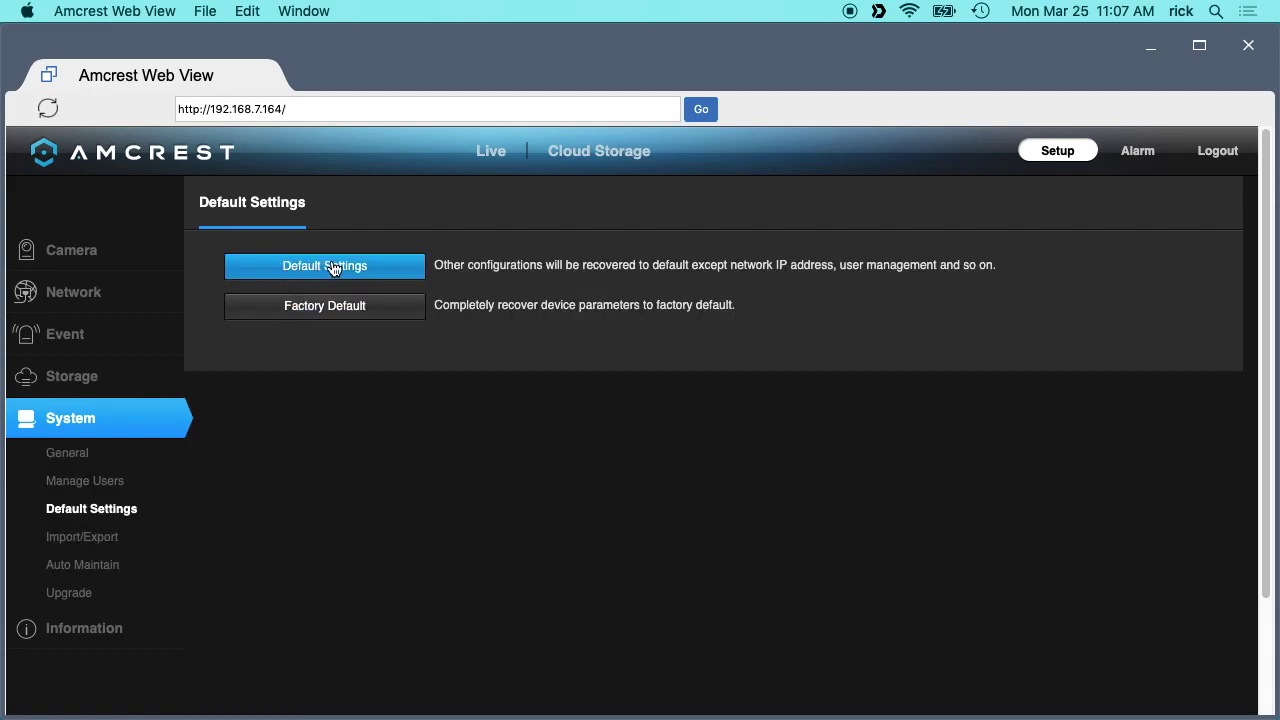
Start a camera configuration export from Import/Export, then cancel the save dialog.
click(112, 540)
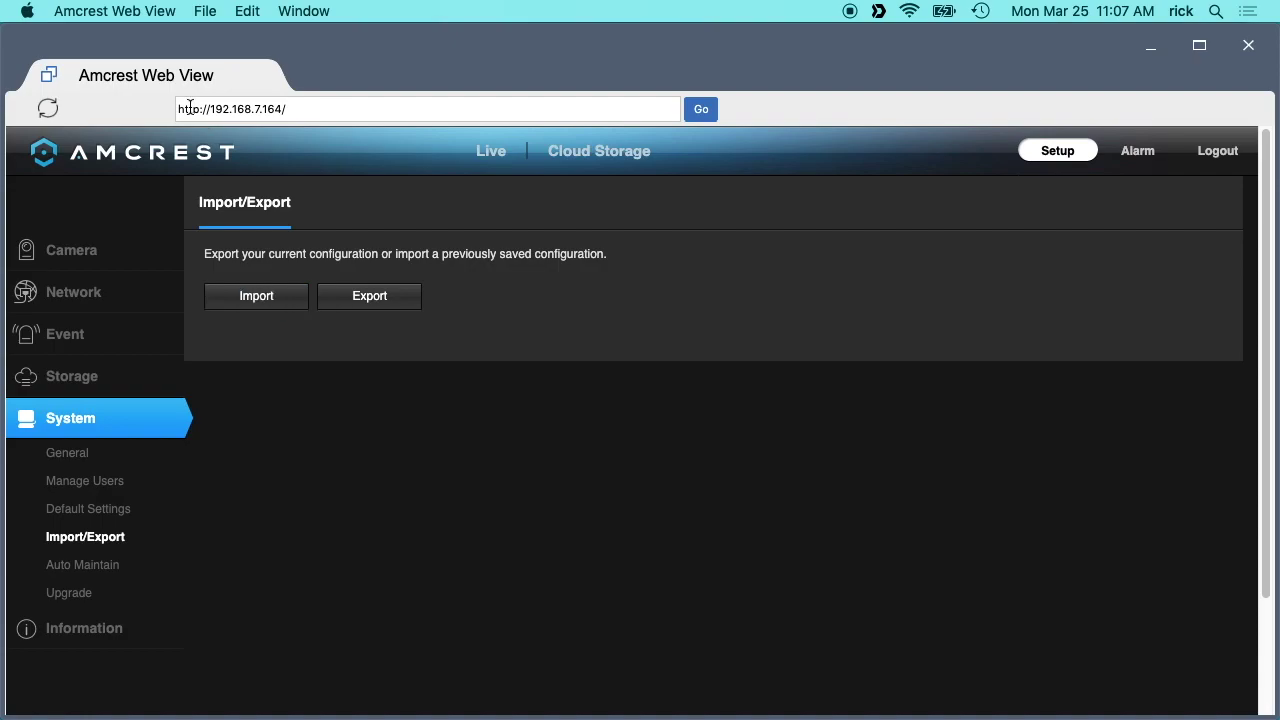
click(394, 299)
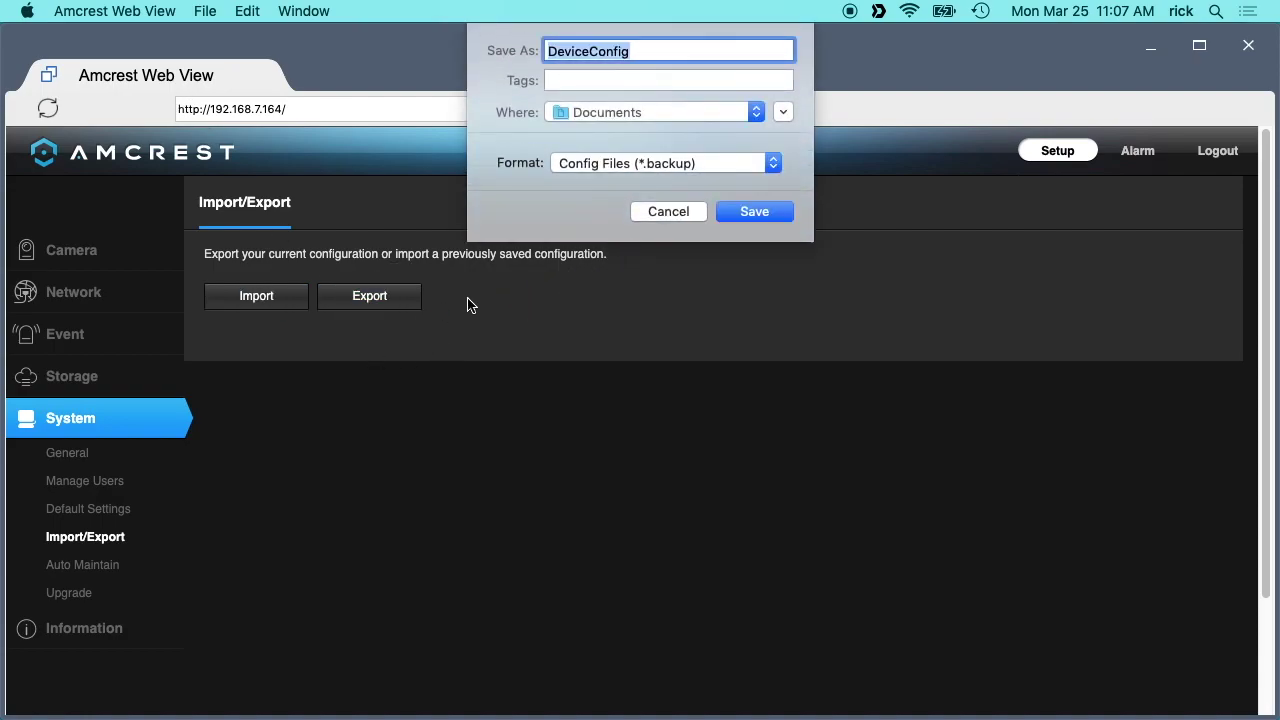
click(657, 214)
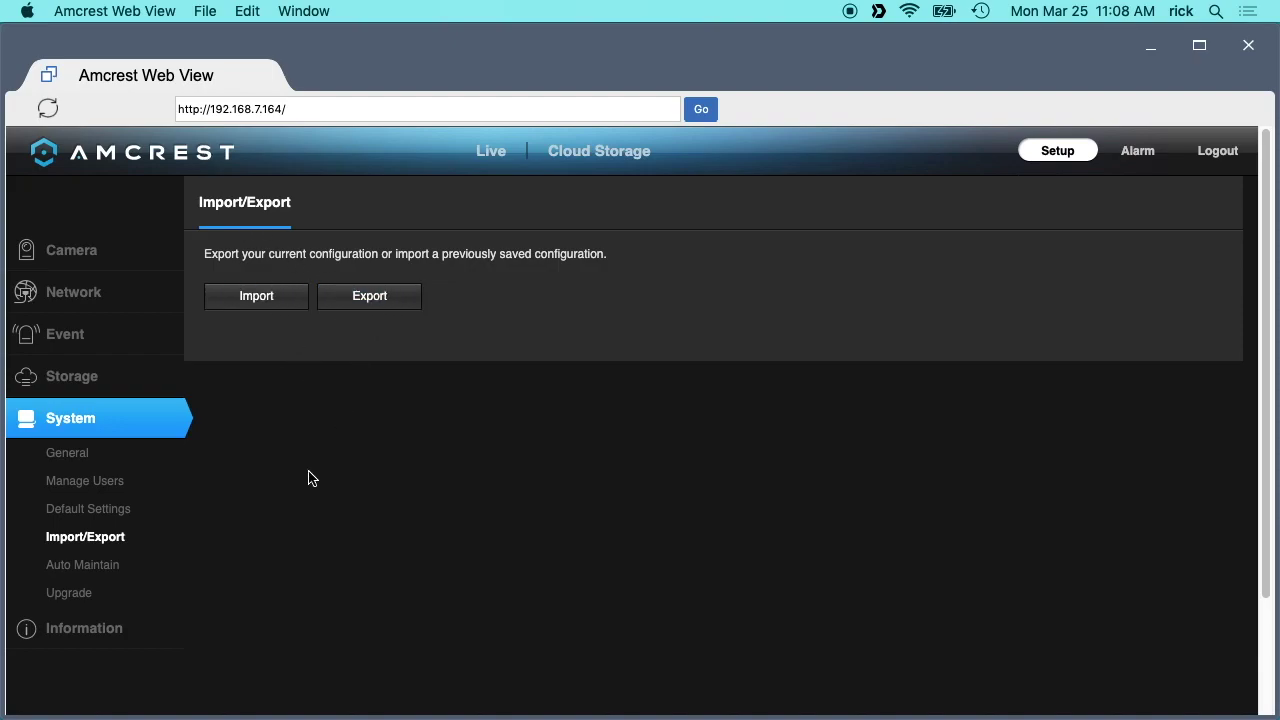
click(80, 564)
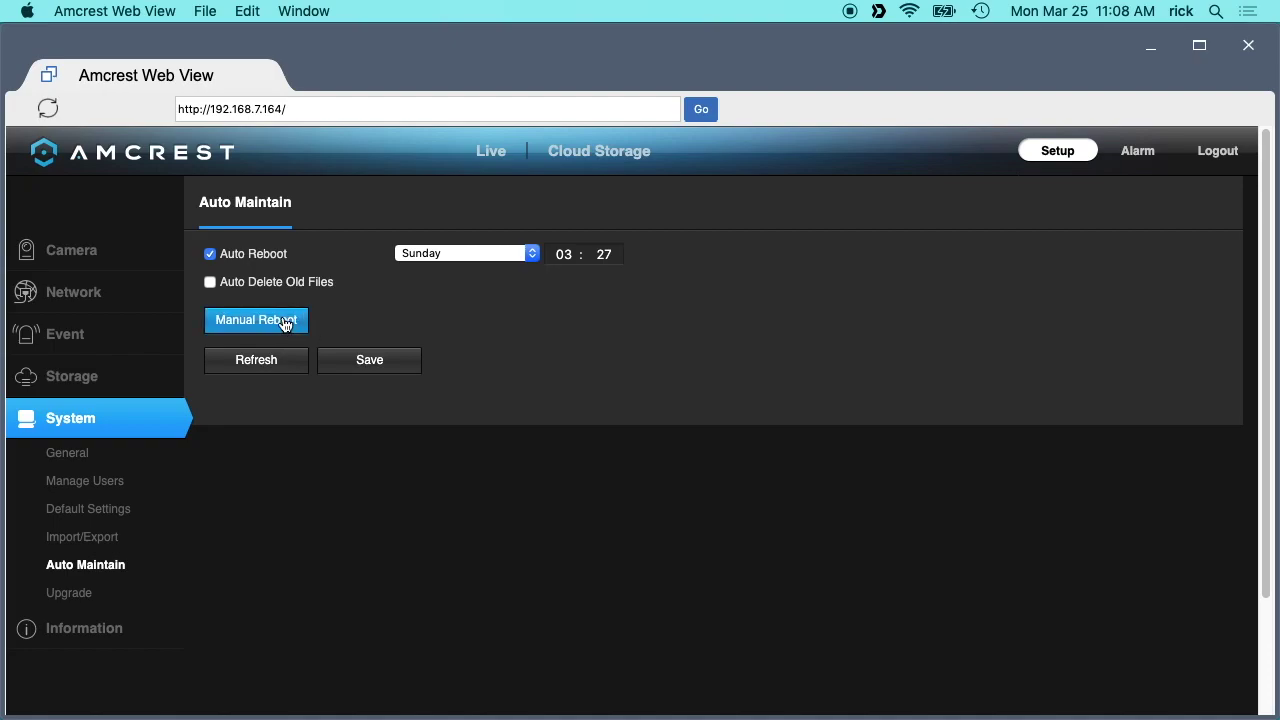
Check for a newer firmware version on the System Upgrade page.
click(69, 593)
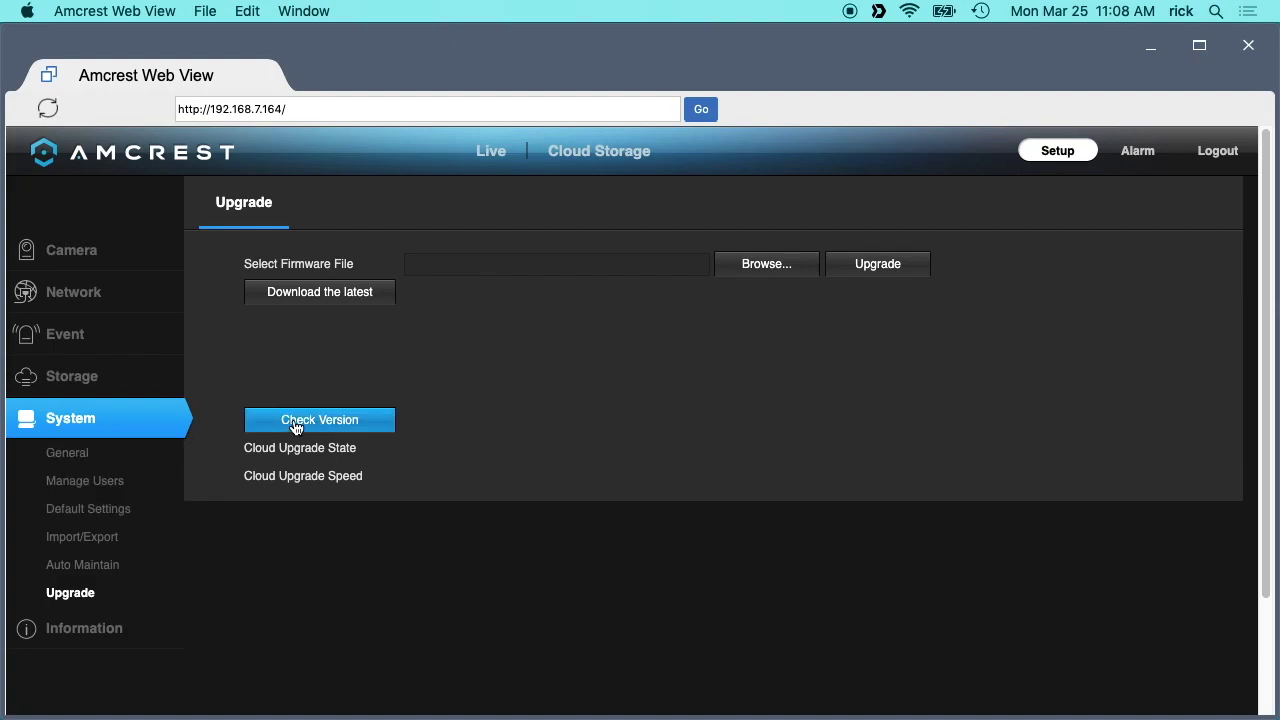
click(292, 420)
click(315, 428)
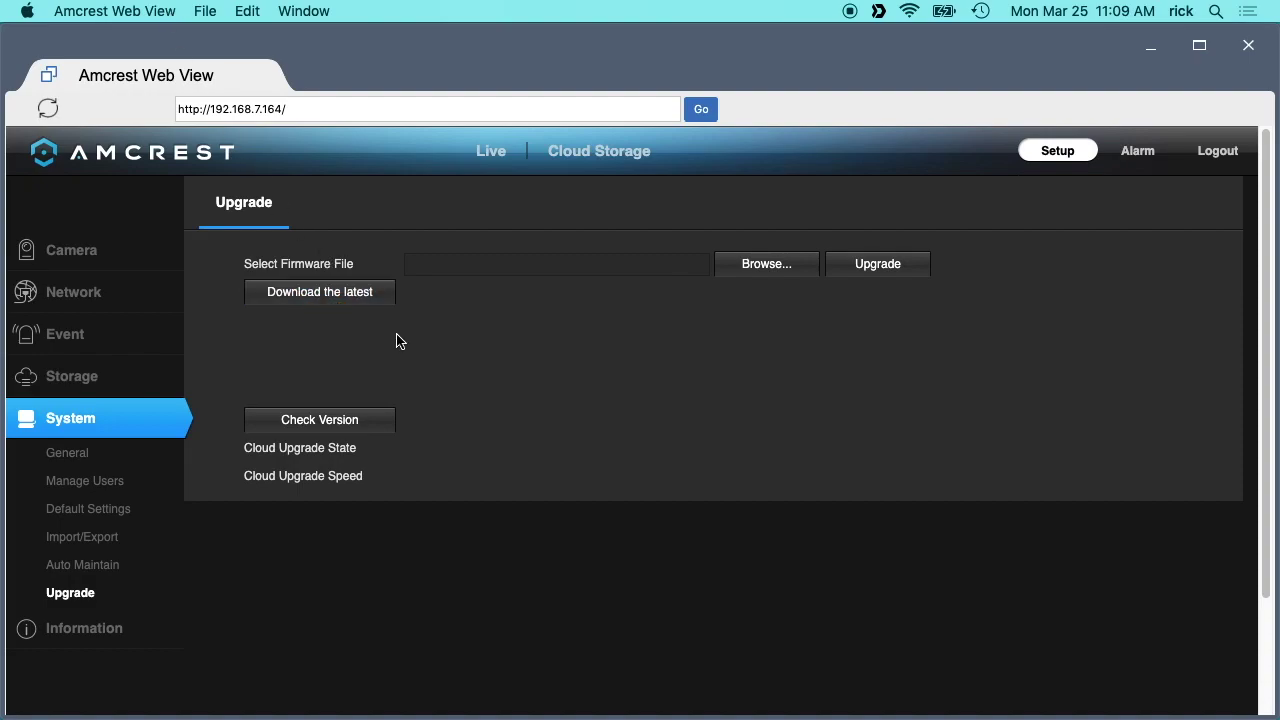
click(450, 261)
Review the Version, Log and Online Users information pages.
click(88, 626)
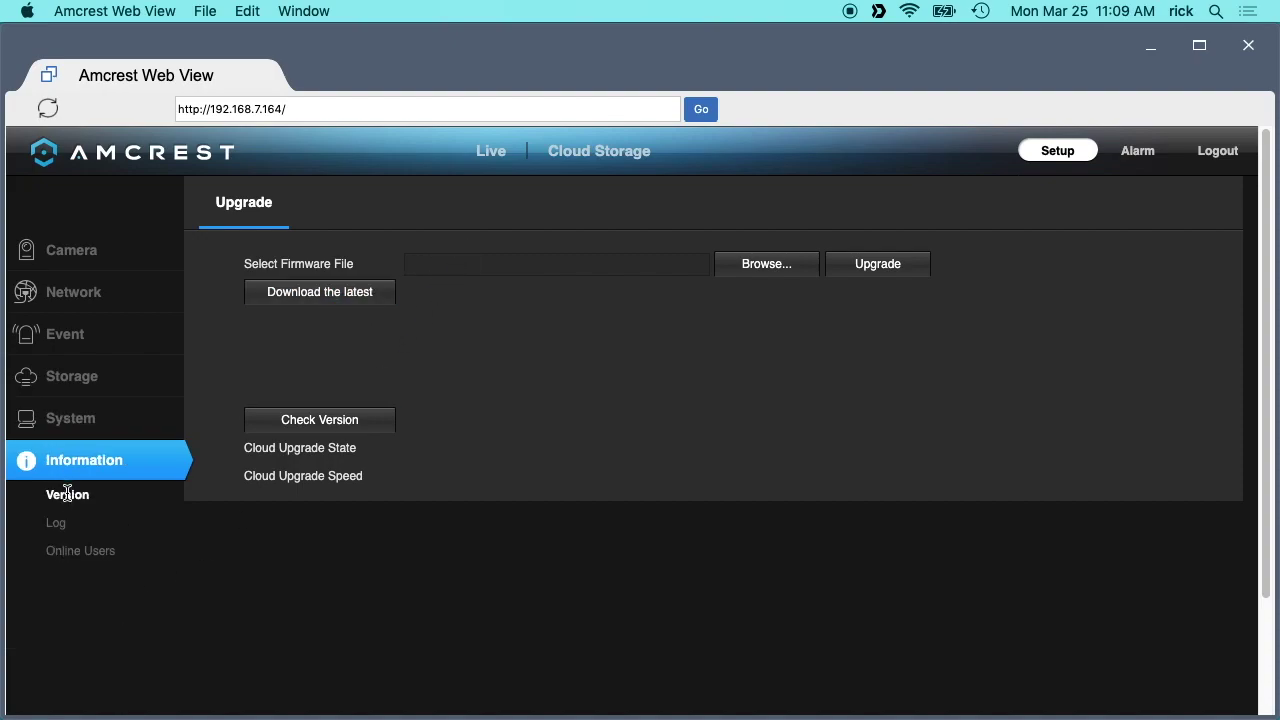
click(56, 522)
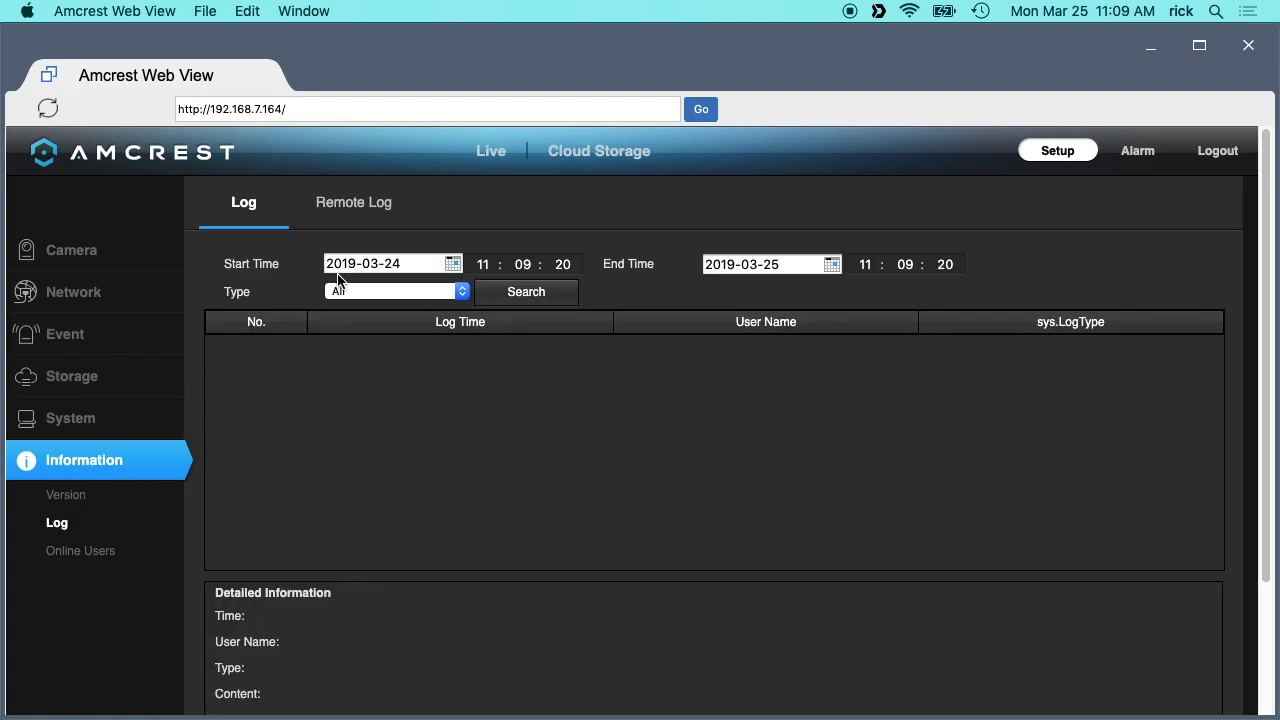
click(68, 550)
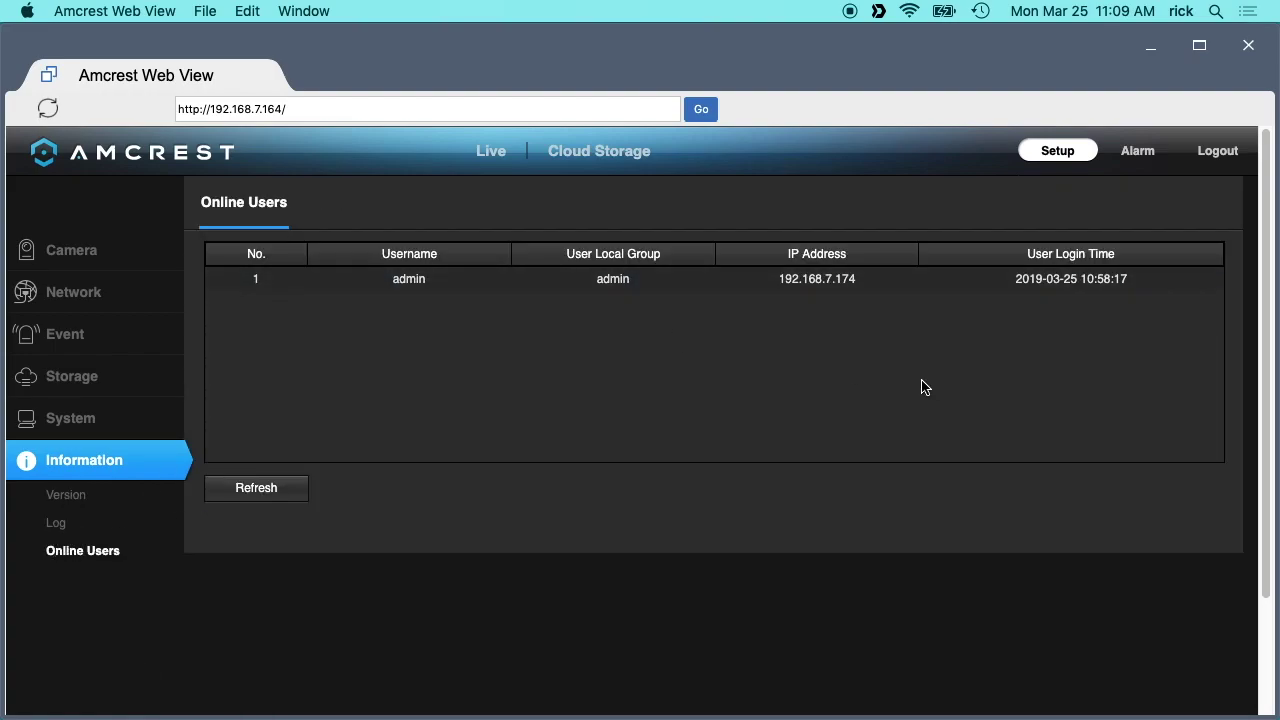
click(76, 556)
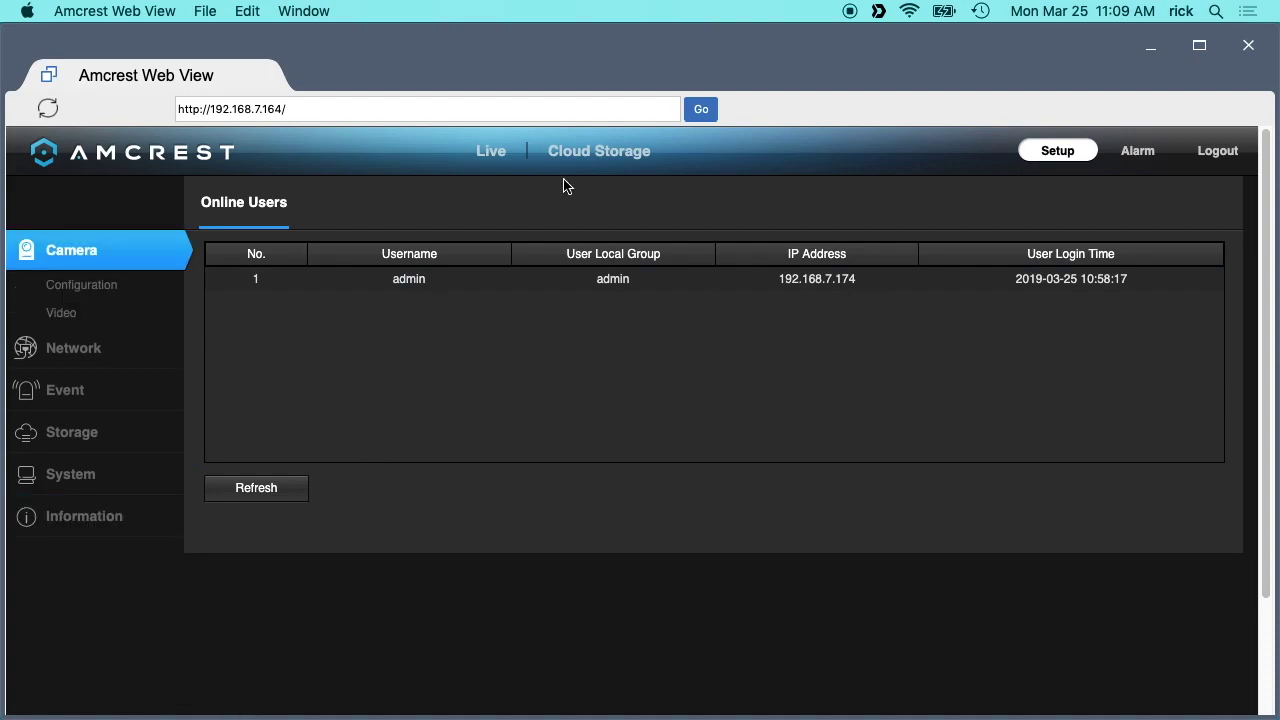
Return to the Live view showing the yard's main-stream feed.
click(486, 152)
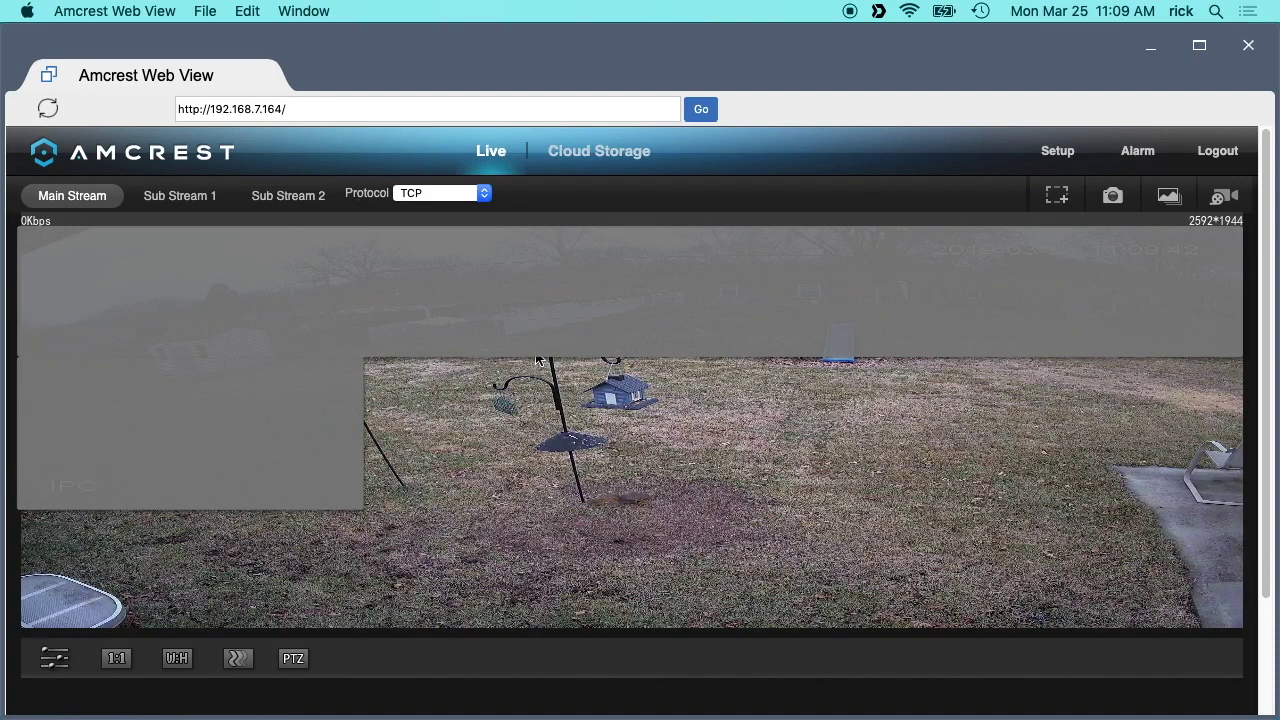